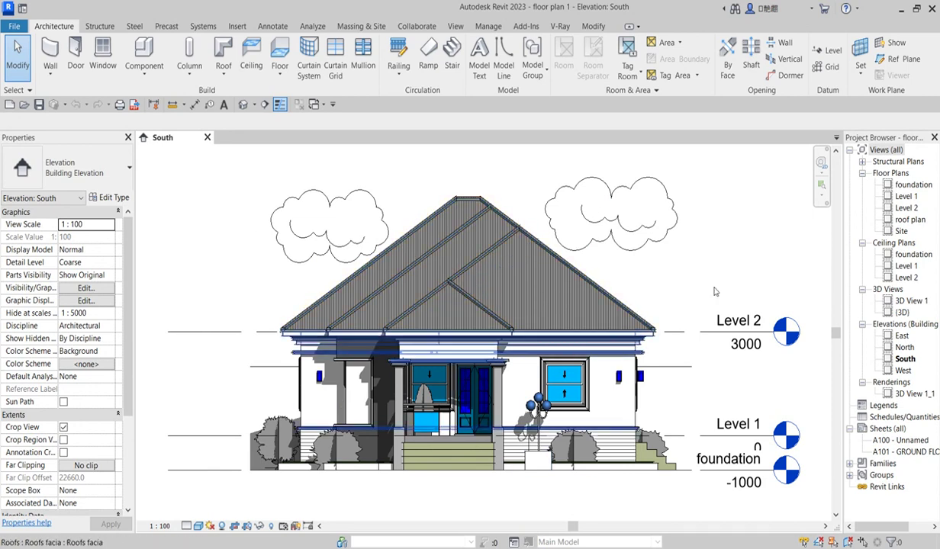
Open the Level 1 floor plan and zoom in on the house layout.
double_click(904, 197)
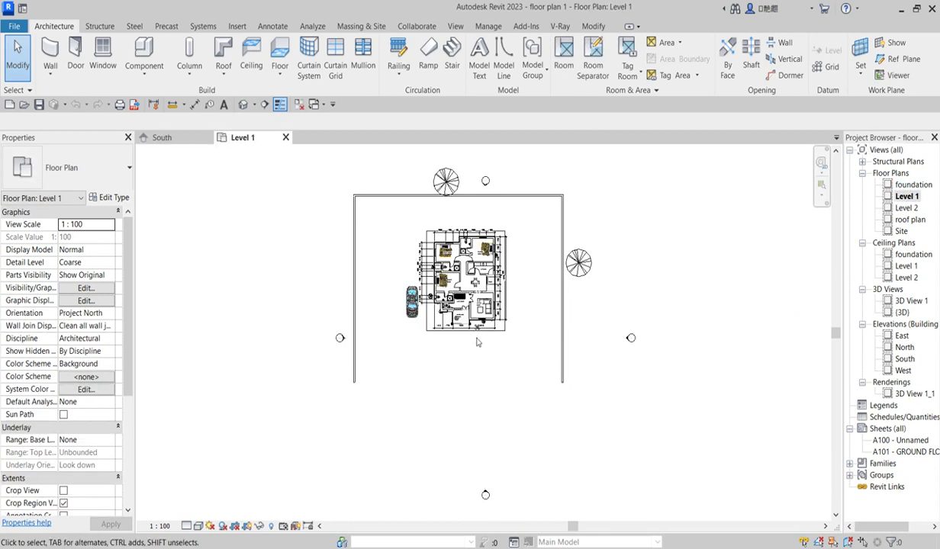
scroll(464, 261, up, 5)
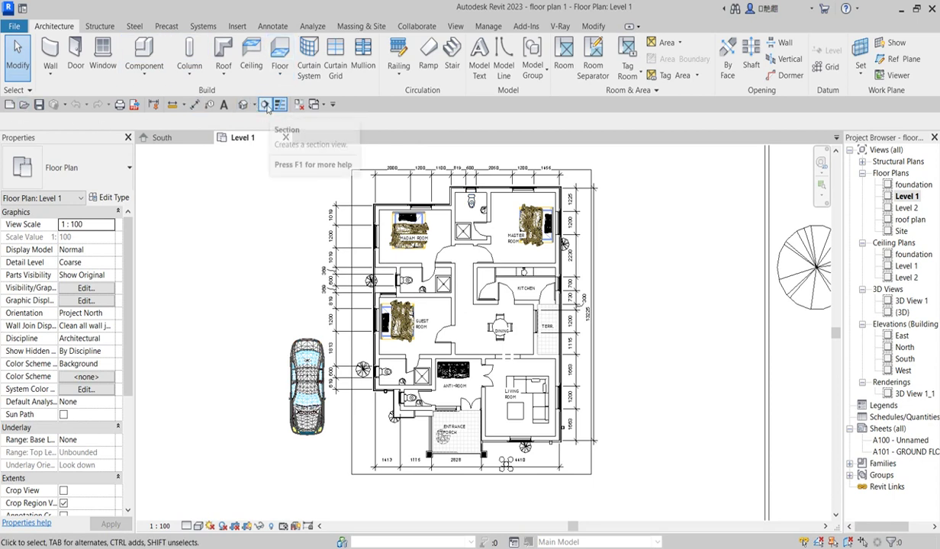
Draw Section 1 across the plan, pull its far clip closer, and select it.
click(454, 26)
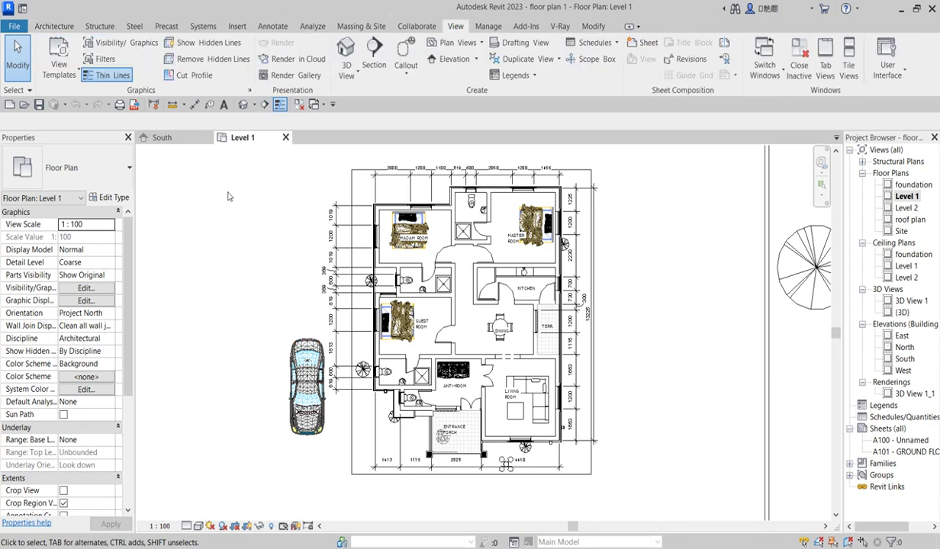
click(374, 54)
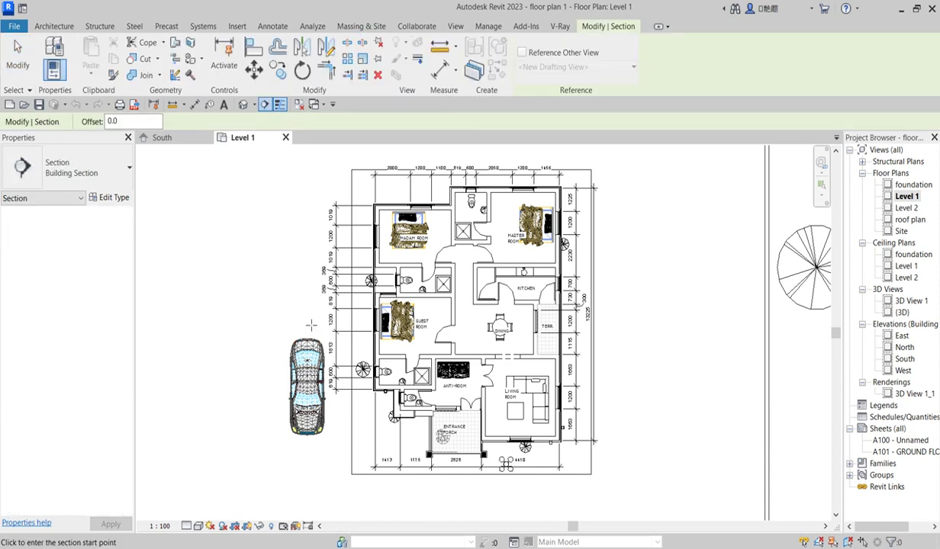
click(314, 321)
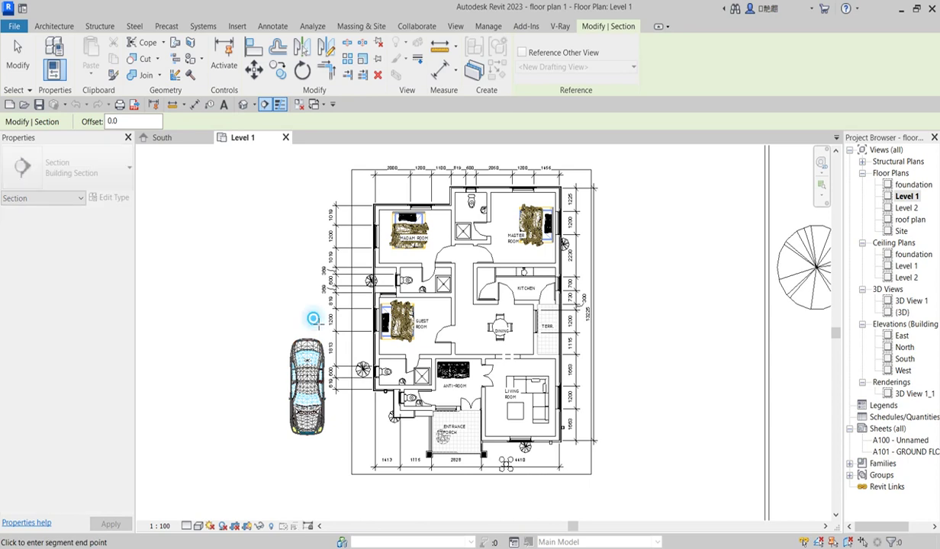
click(605, 319)
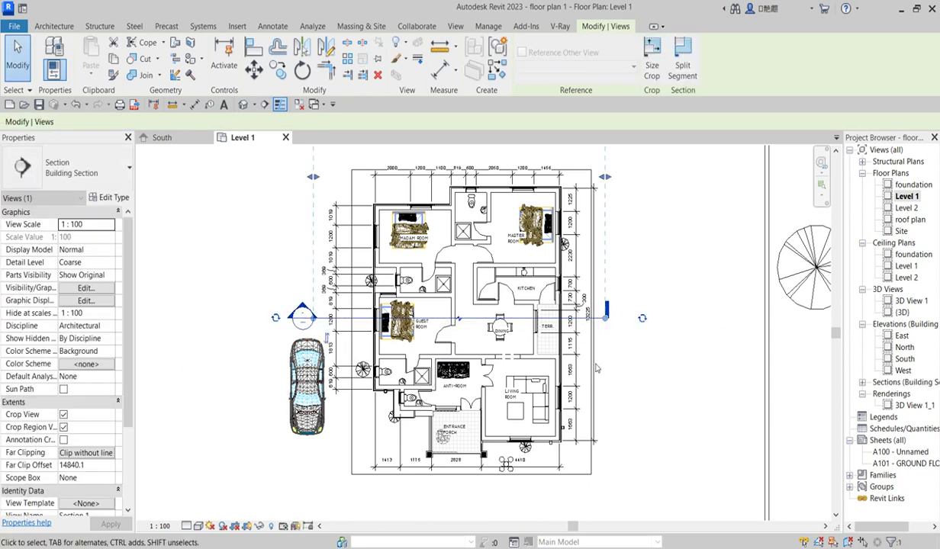
scroll(558, 385, down, 2)
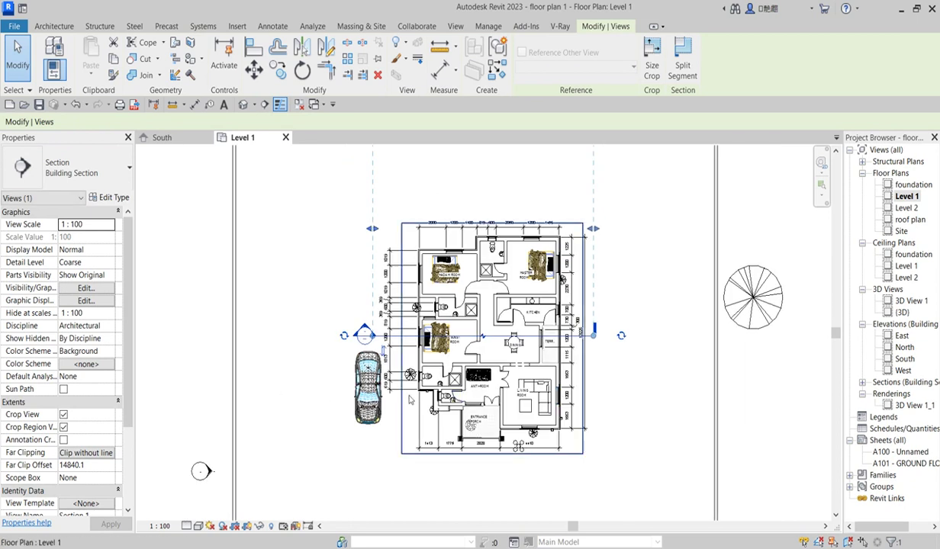
scroll(409, 399, down, 1)
drag(461, 221, 458, 260)
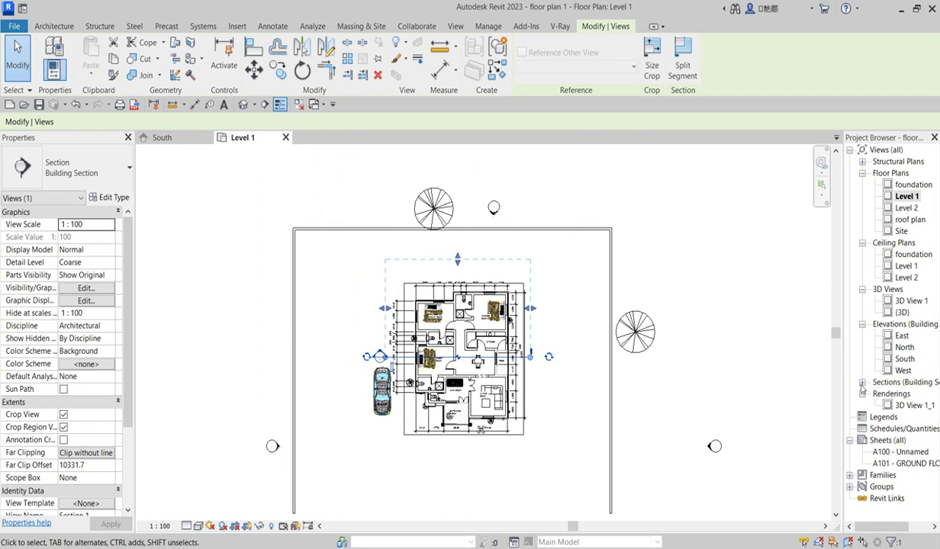
click(862, 383)
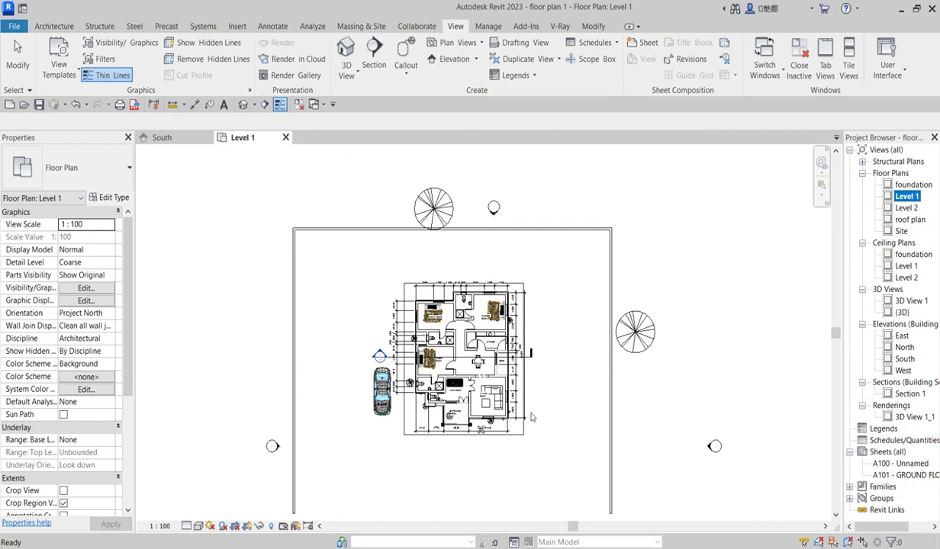
scroll(518, 390, up, 6)
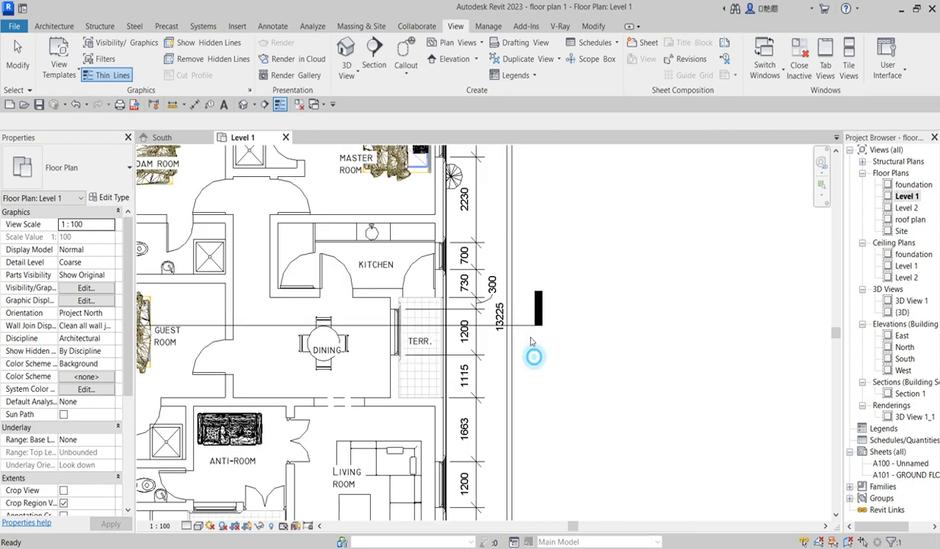
click(536, 301)
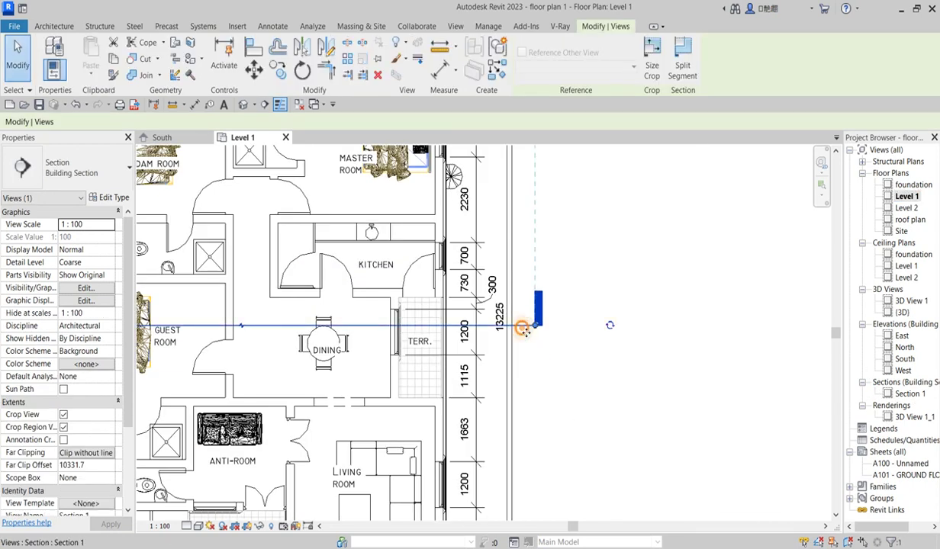
Go to the Section 1 view from the section line's context menu.
right_click(522, 329)
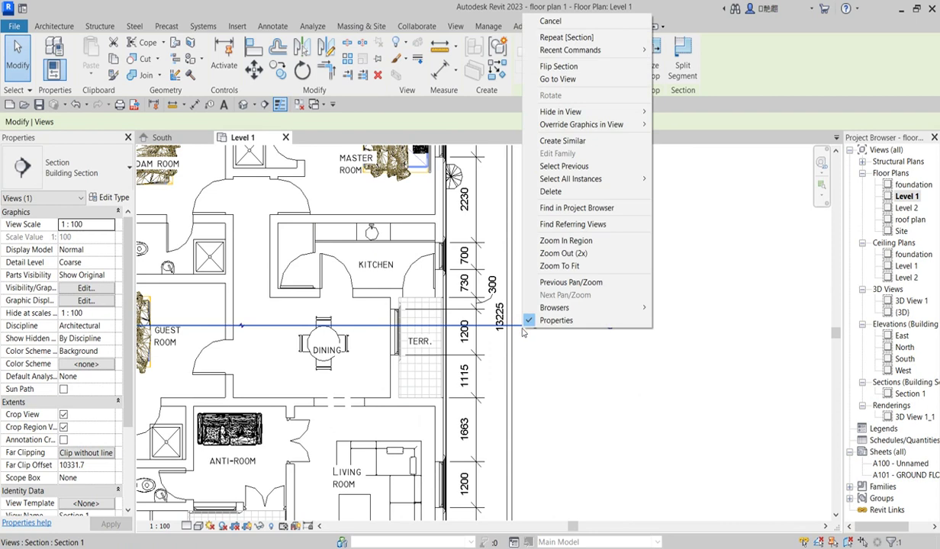
click(588, 80)
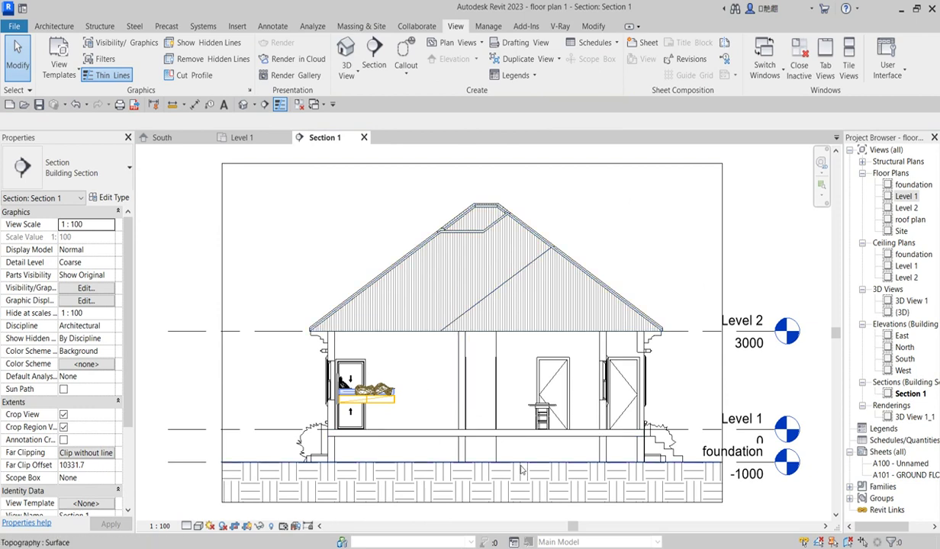
scroll(447, 200, up, 2)
scroll(512, 346, down, 3)
scroll(332, 353, up, 2)
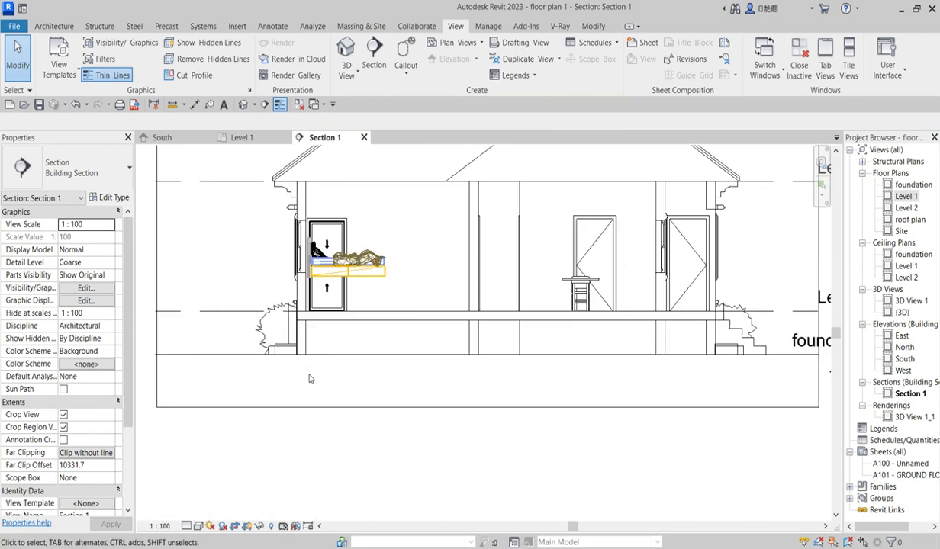
Raise the crop region's bottom edge closer to the foundation.
click(521, 412)
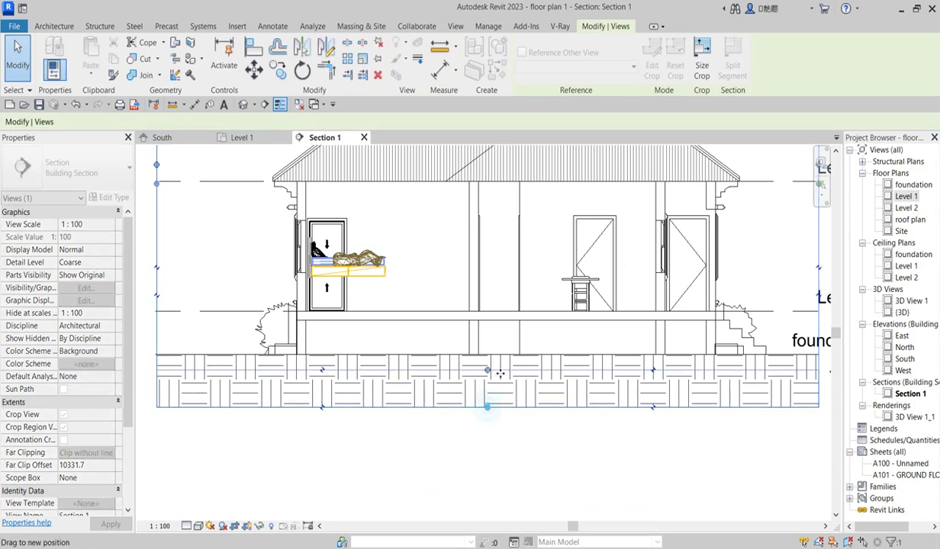
drag(500, 379, 501, 386)
scroll(512, 353, up, 1)
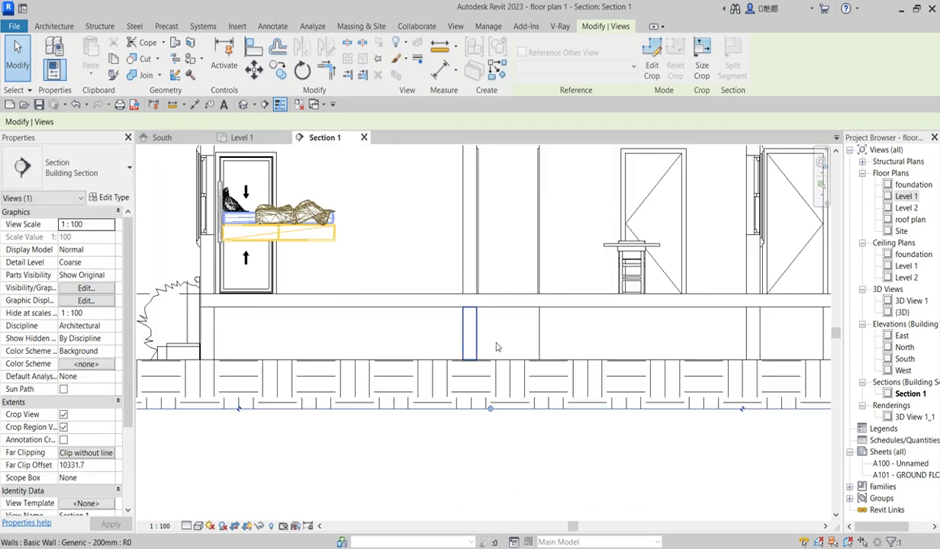
scroll(513, 353, down, 2)
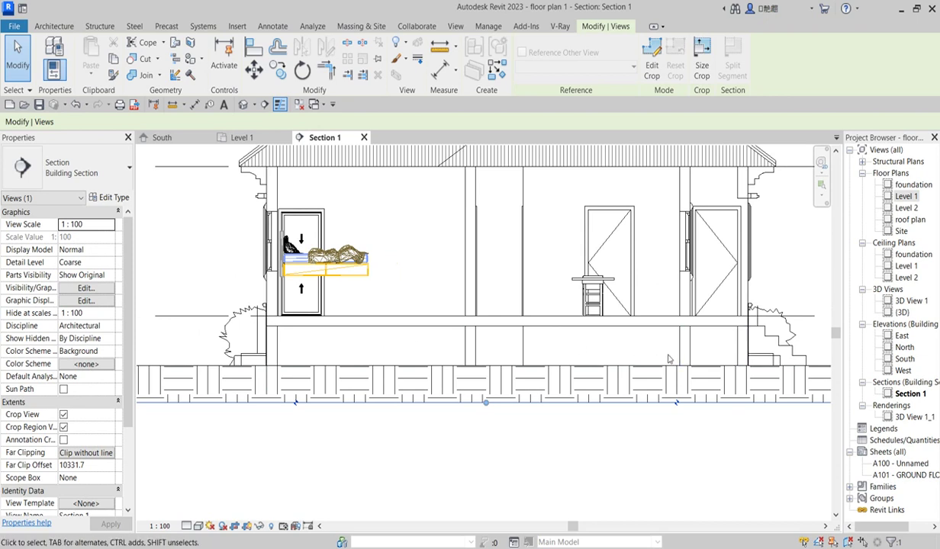
scroll(655, 347, down, 2)
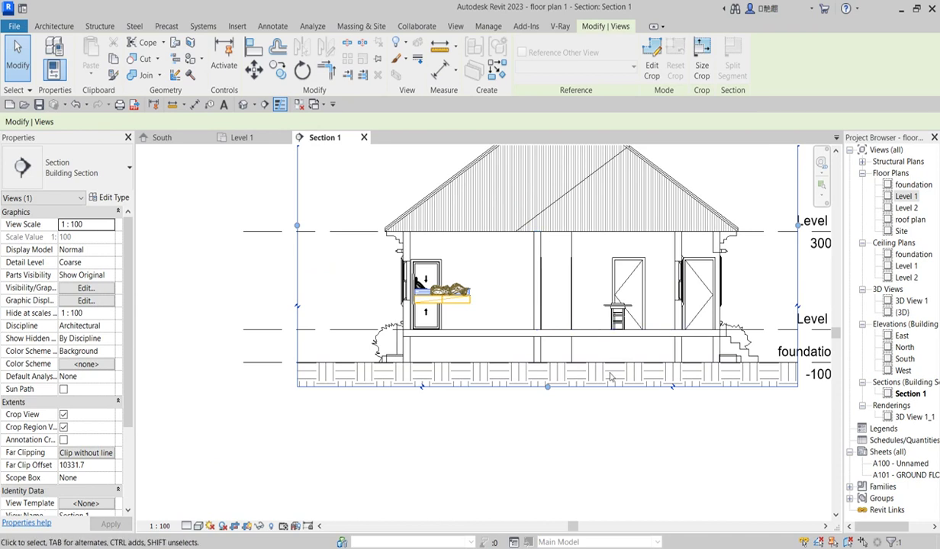
scroll(694, 355, up, 1)
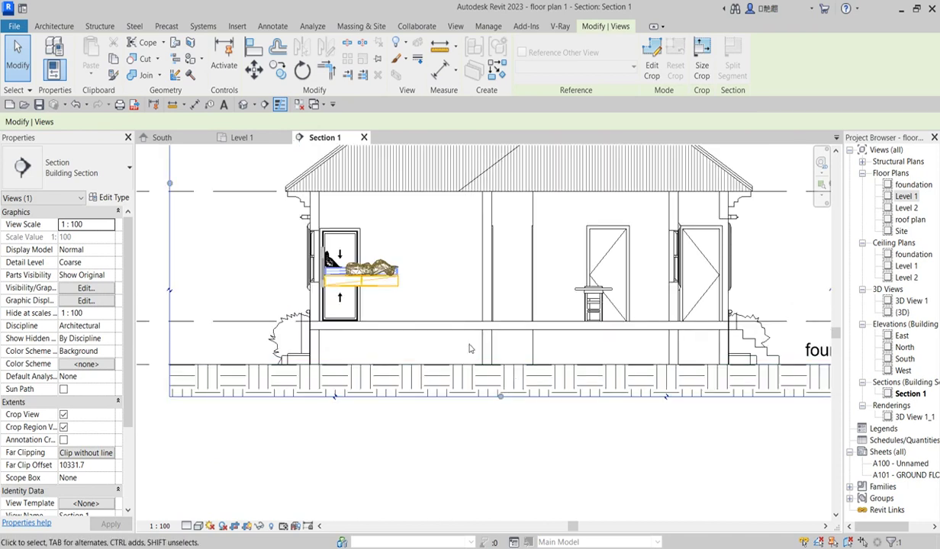
scroll(479, 375, down, 2)
scroll(431, 319, up, 2)
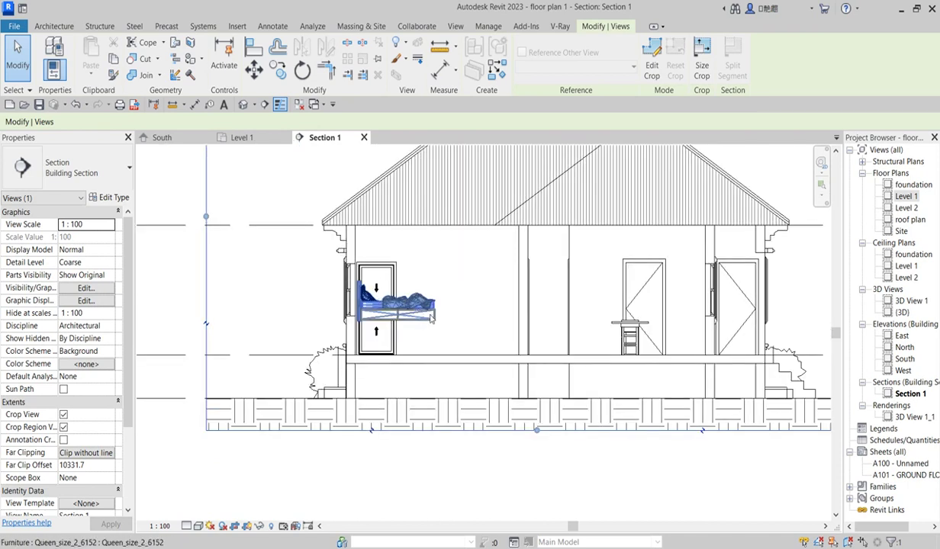
Nudge the queen-size bed down to a -800.0 offset so it sits on the floor.
click(429, 319)
scroll(439, 336, down, 2)
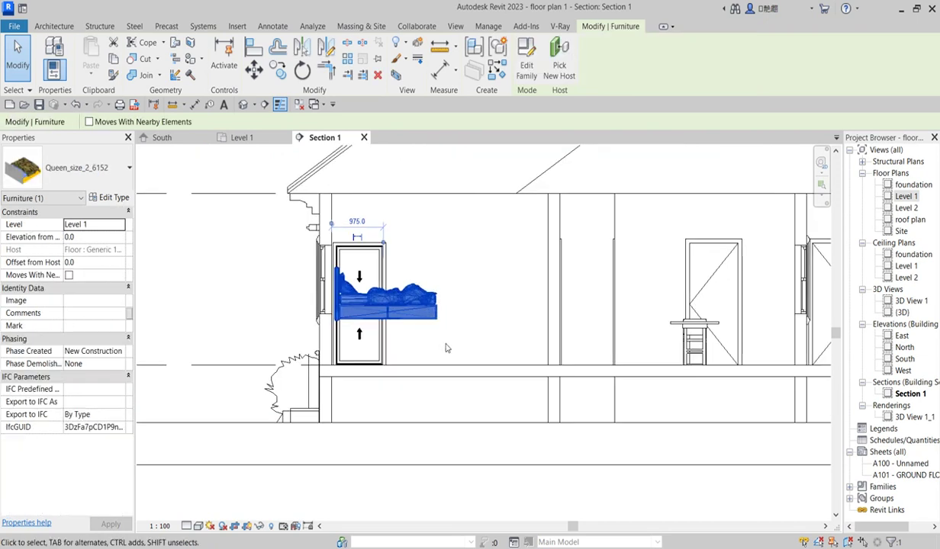
scroll(448, 349, up, 2)
scroll(451, 334, down, 1)
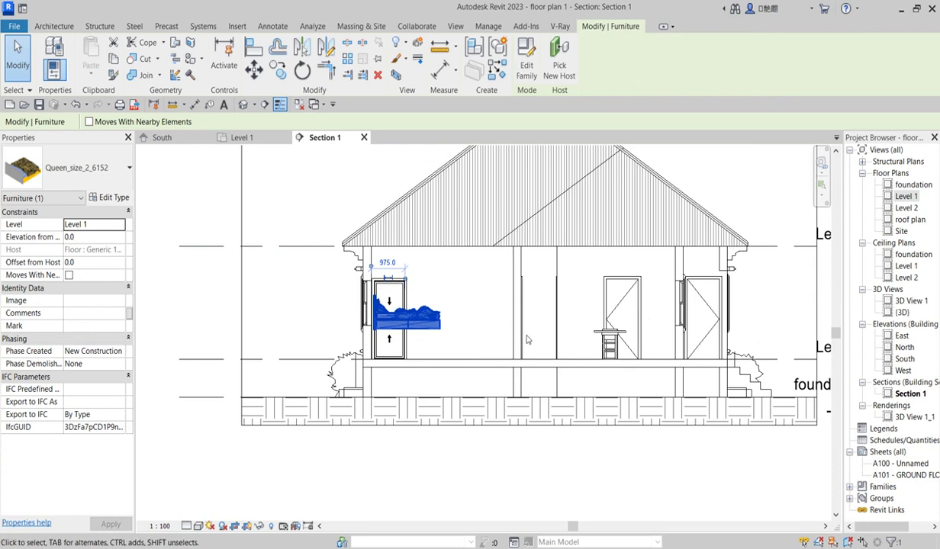
scroll(471, 354, up, 2)
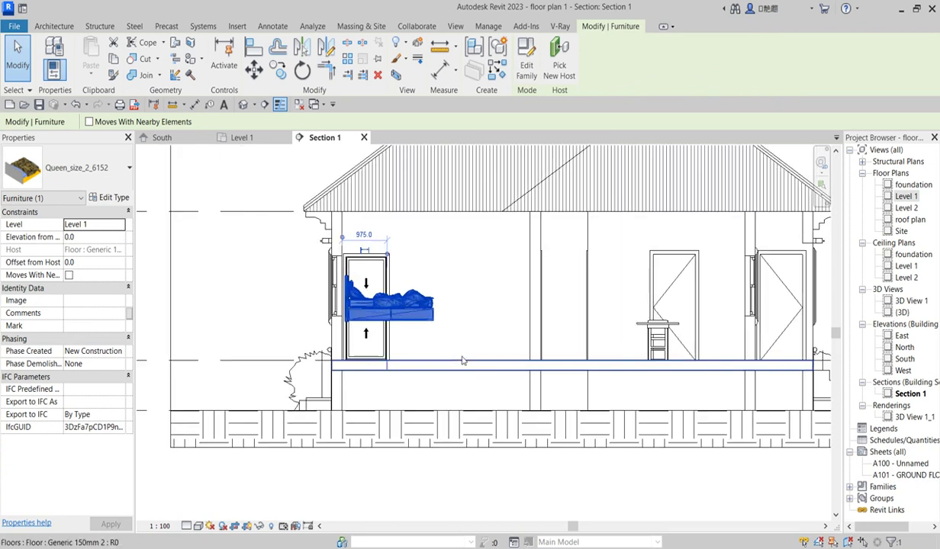
key(Down)
key(Down)
key(Down)
key(Down)
key(Down)
key(Down)
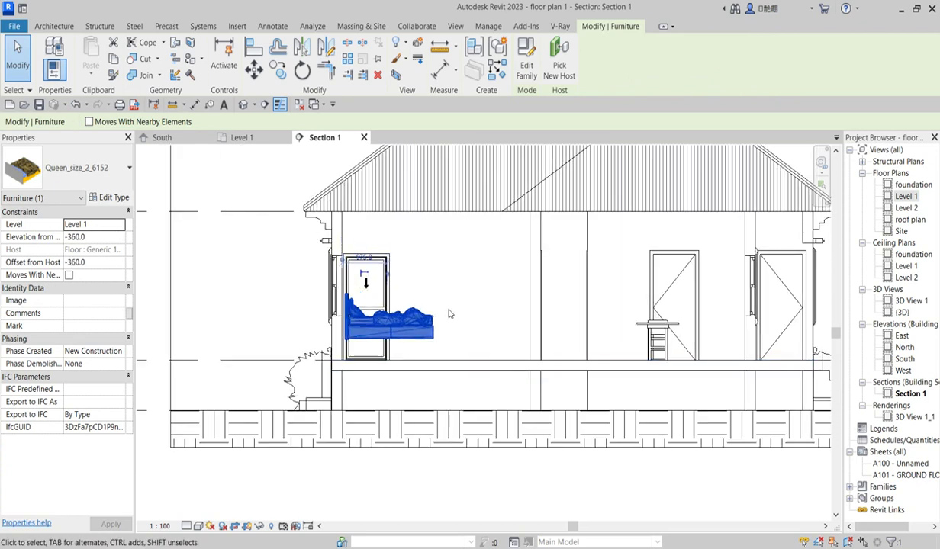
scroll(434, 350, up, 2)
key(Down)
key(Down)
key(Down)
key(Down)
key(Down)
key(Down)
key(Down)
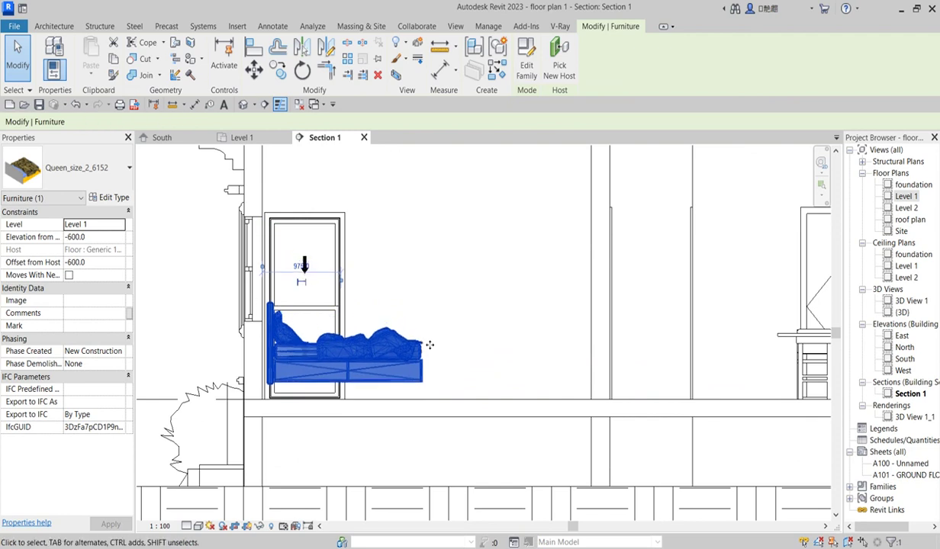
key(Down)
key(Down)
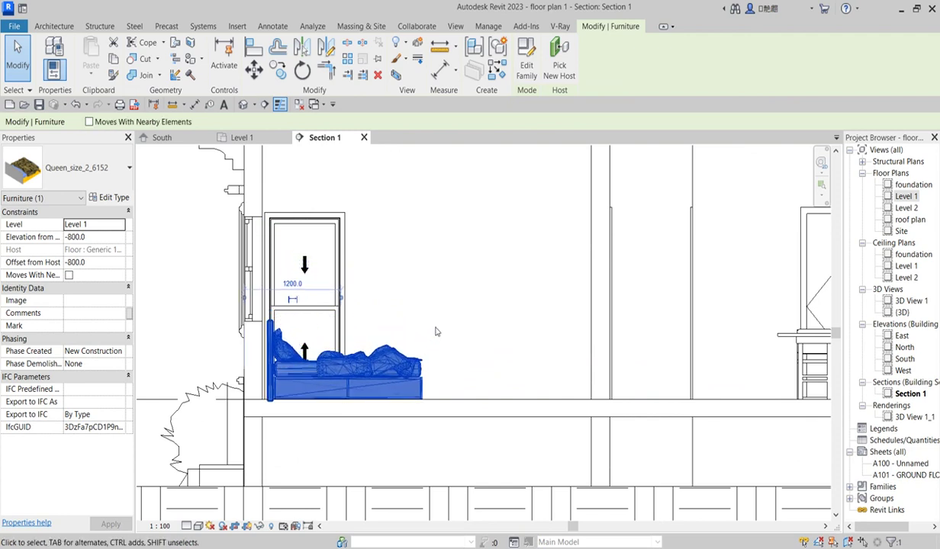
click(435, 330)
scroll(450, 339, down, 3)
scroll(458, 342, up, 2)
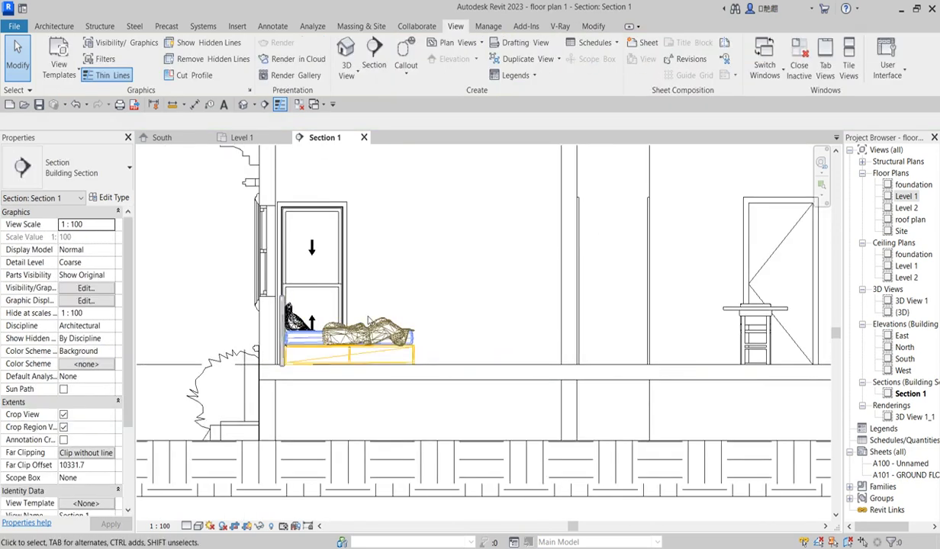
Pan the Section 1 view over to show the house's left wall.
click(361, 309)
click(469, 271)
scroll(534, 294, down, 3)
scroll(535, 298, down, 2)
scroll(658, 313, up, 2)
middle_drag(500, 301, 466, 302)
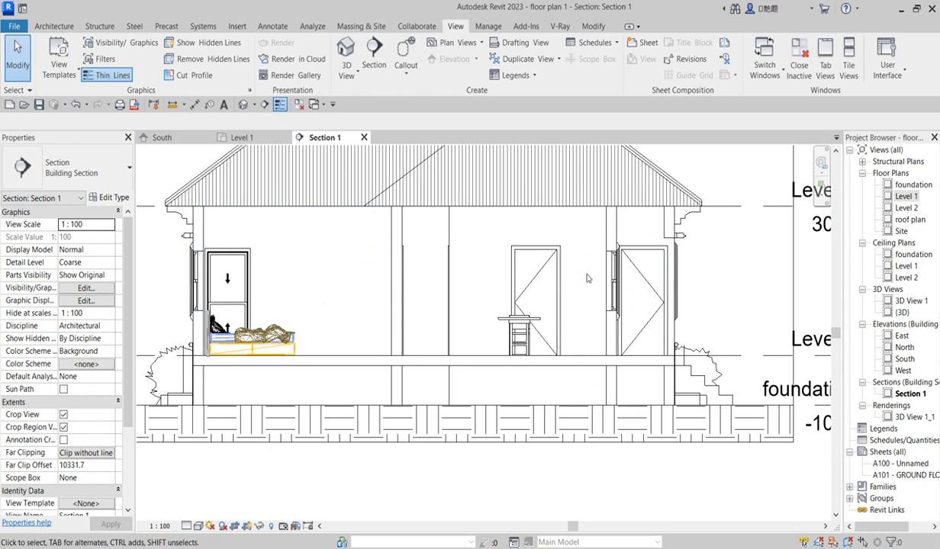
scroll(591, 269, down, 2)
scroll(471, 390, down, 2)
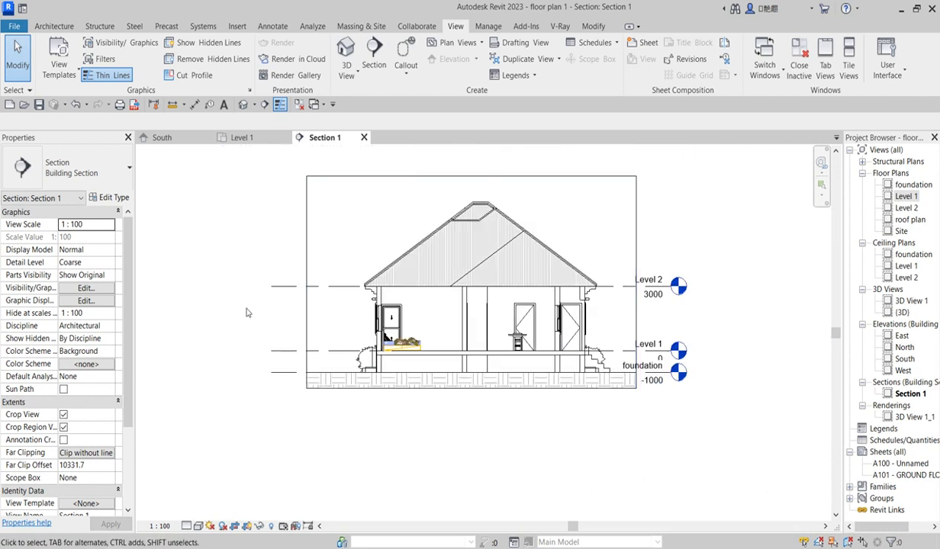
Drag the crop region's left edge inward toward the house.
click(306, 325)
drag(306, 280, 341, 280)
scroll(739, 477, up, 2)
scroll(546, 376, up, 1)
scroll(687, 366, down, 1)
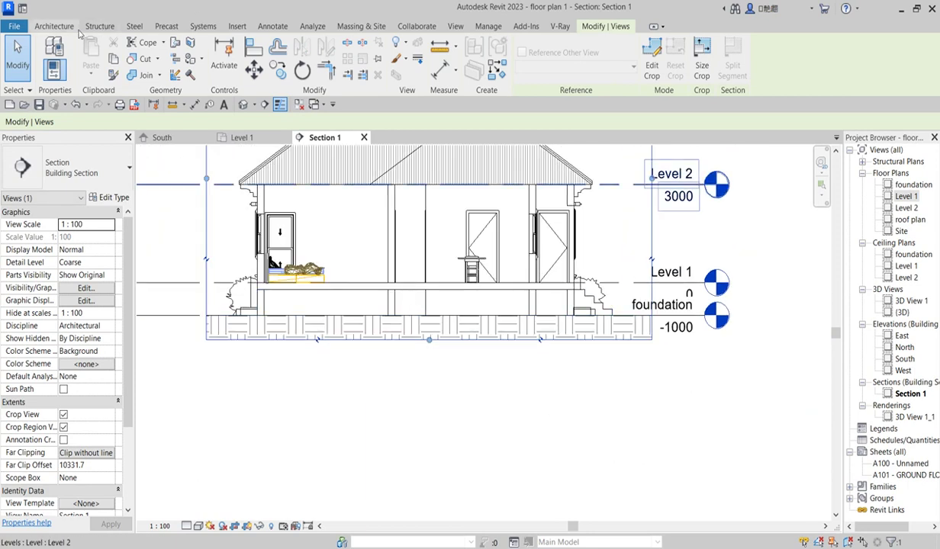
click(456, 27)
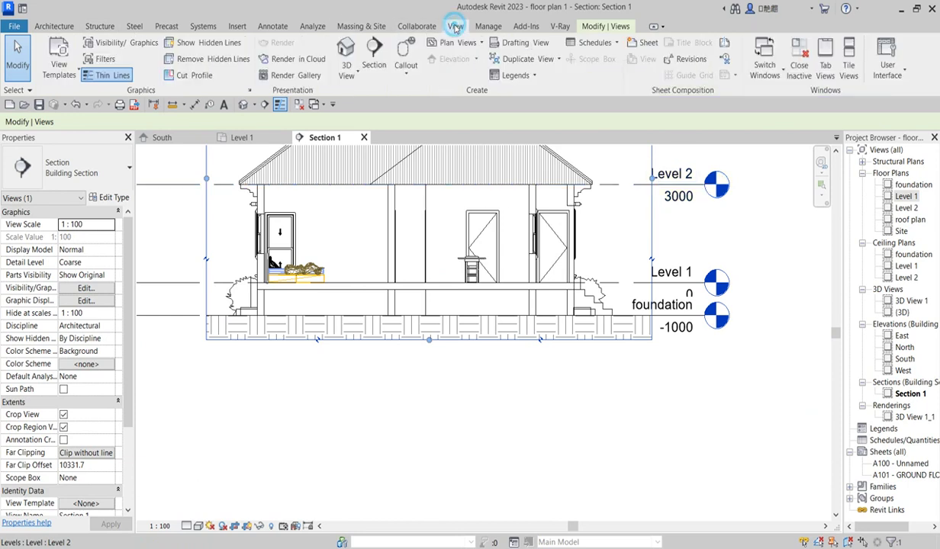
Draw a batt insulation run under the floor from the left wall to the midpoint.
click(272, 27)
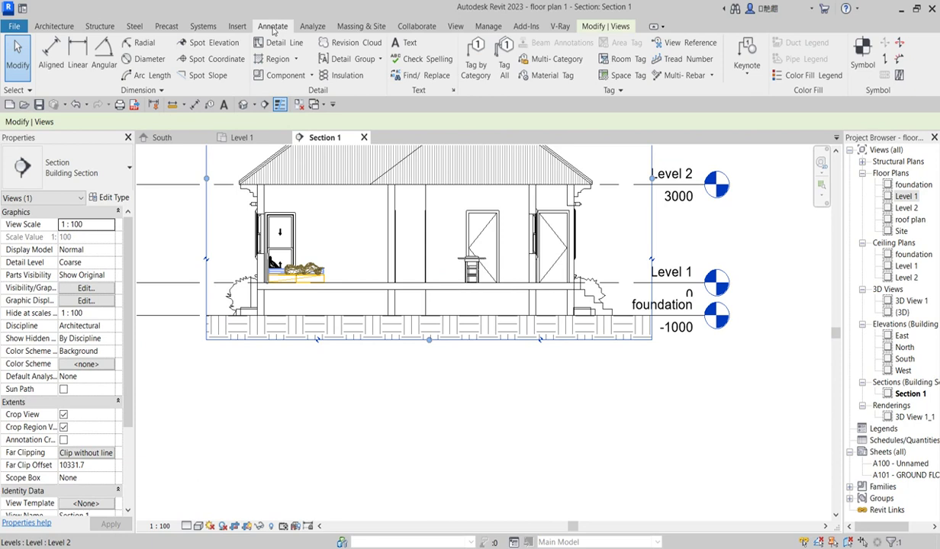
click(348, 79)
scroll(238, 303, up, 1)
scroll(252, 309, up, 2)
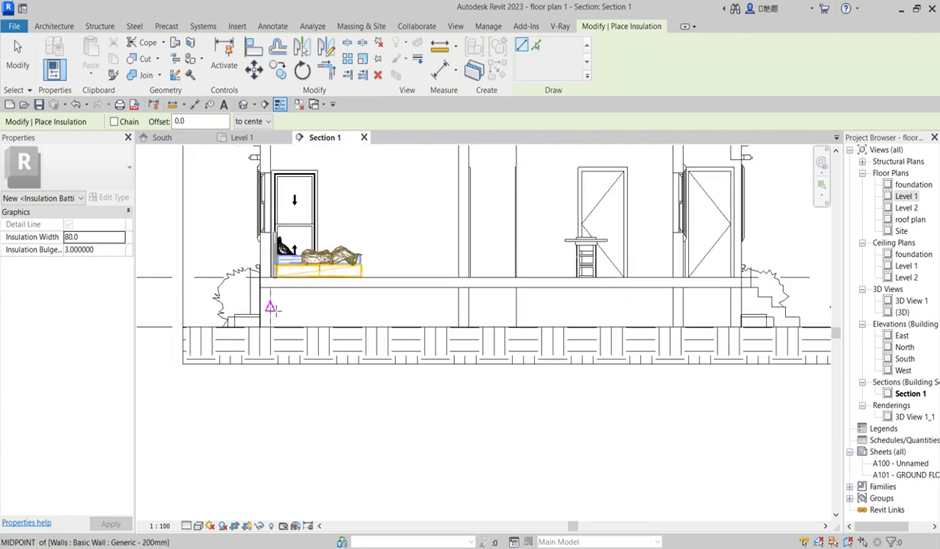
click(270, 307)
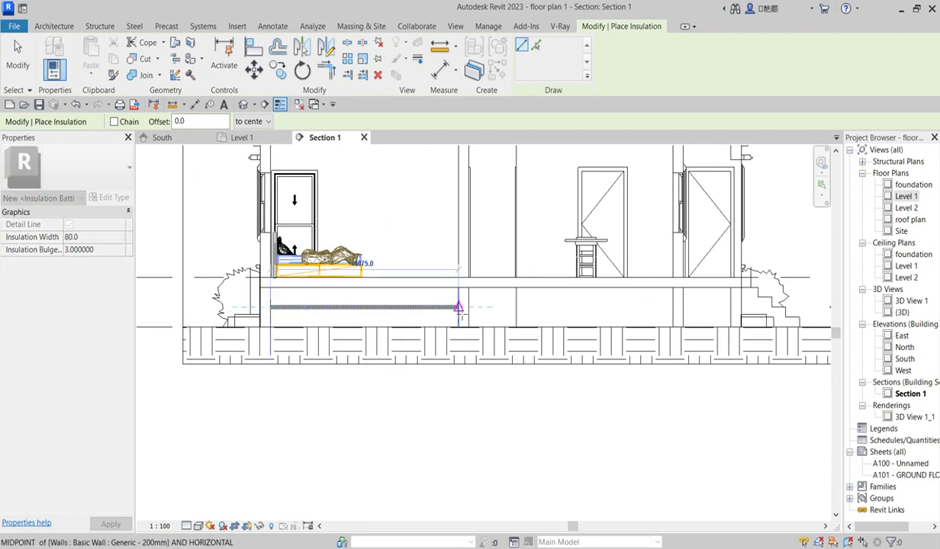
click(459, 307)
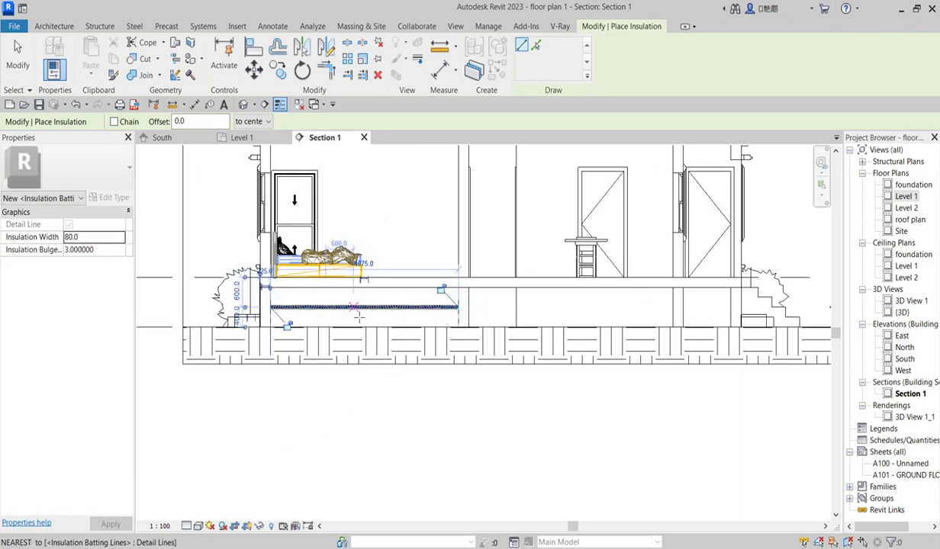
right_click(354, 313)
click(397, 322)
right_click(366, 314)
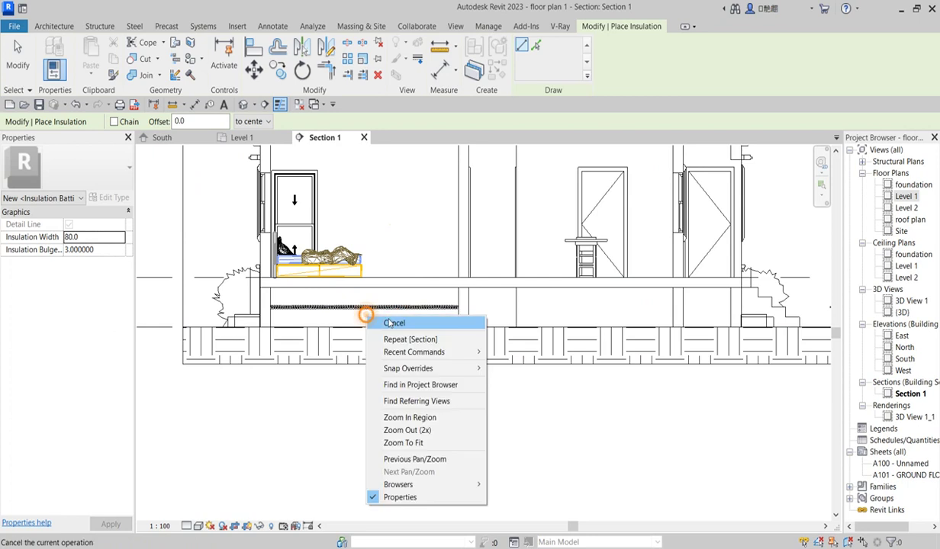
click(394, 323)
Set the insulation batting's width to 800.
click(386, 306)
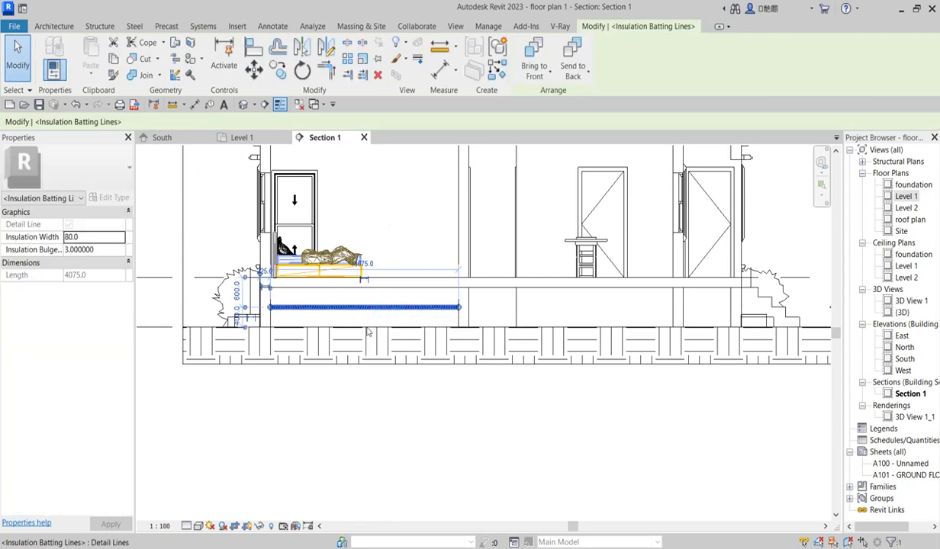
scroll(266, 322, up, 2)
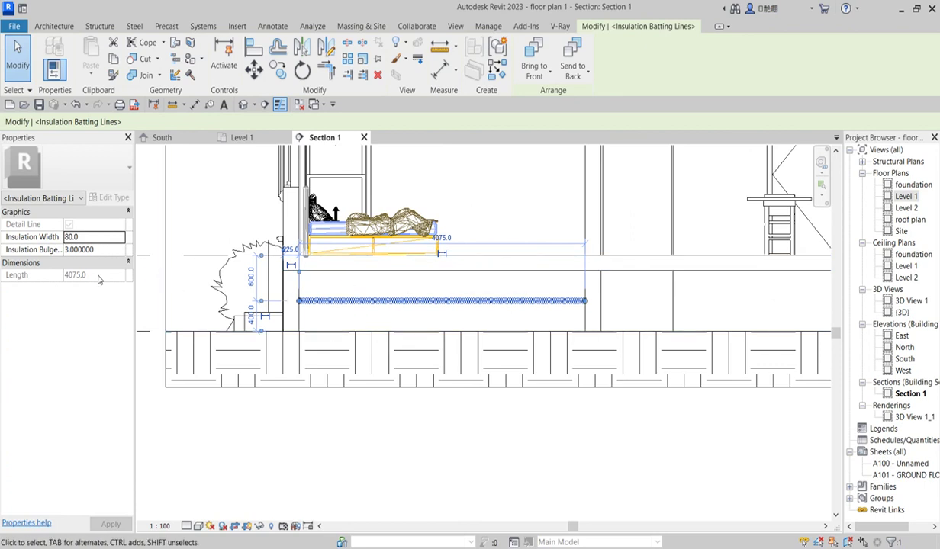
click(81, 238)
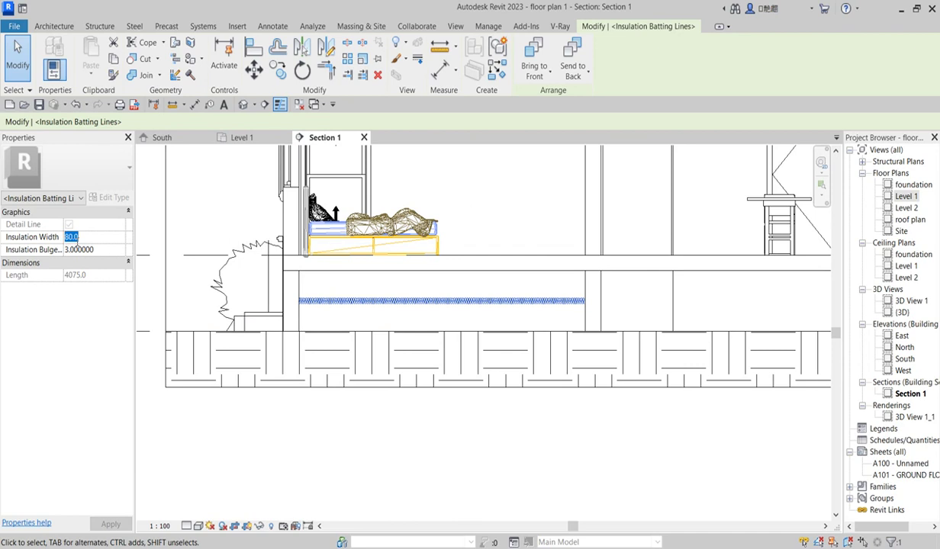
text(800)
key(Return)
scroll(438, 327, down, 3)
scroll(439, 326, up, 3)
scroll(438, 327, down, 3)
scroll(457, 399, up, 1)
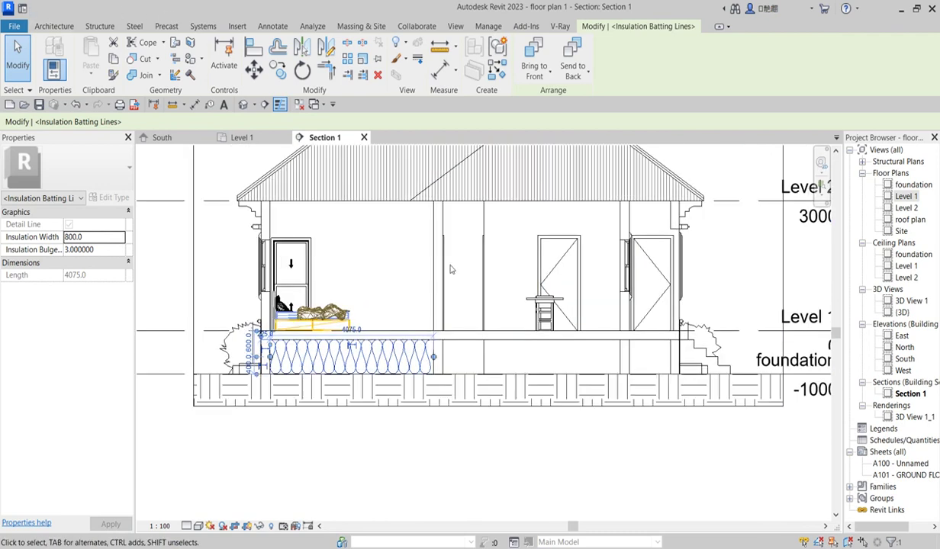
Add two more 800-wide insulation runs with Create Similar, reaching the right wall.
click(499, 71)
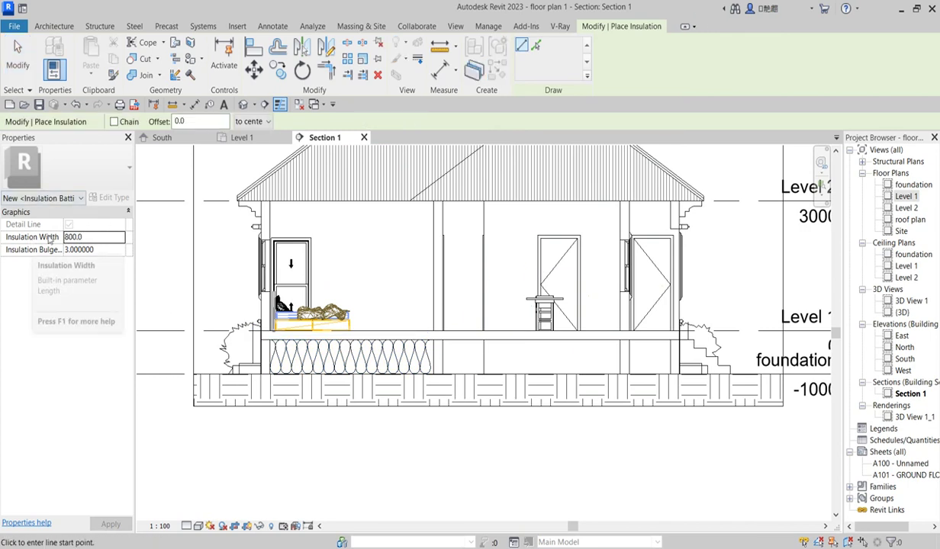
click(442, 357)
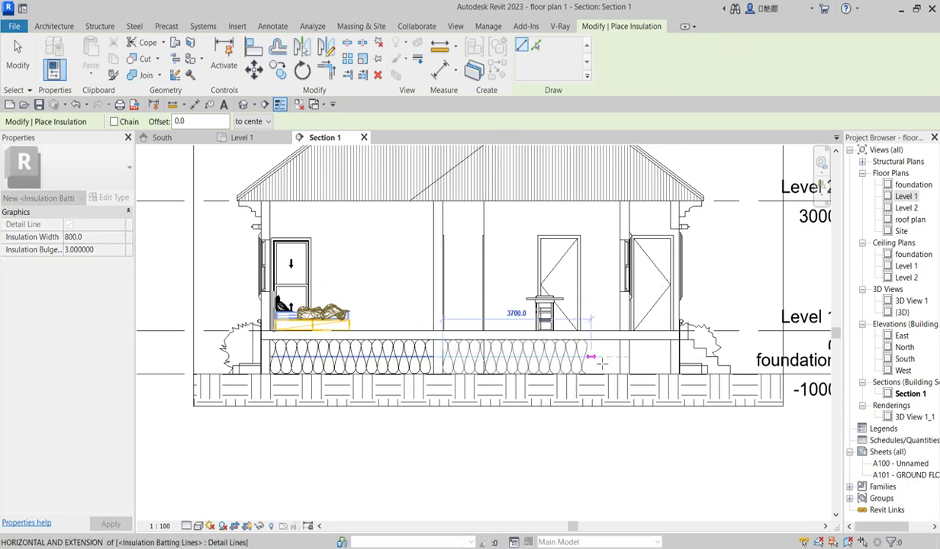
scroll(615, 357, up, 3)
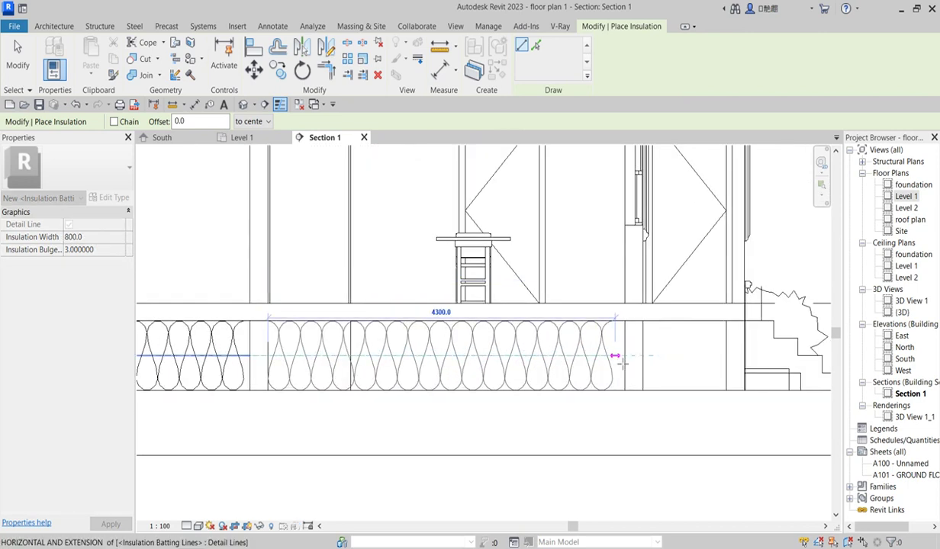
click(626, 357)
scroll(642, 348, up, 2)
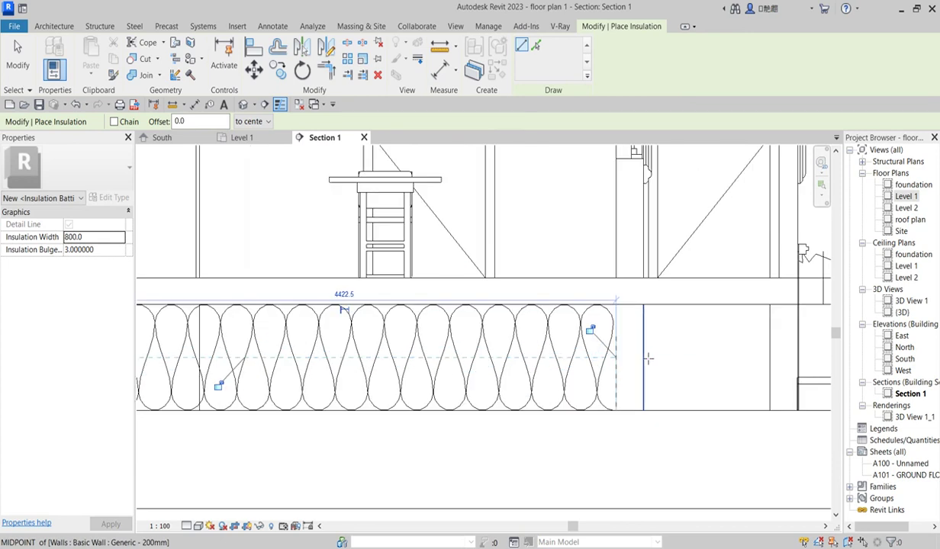
click(645, 357)
click(769, 367)
scroll(414, 385, down, 5)
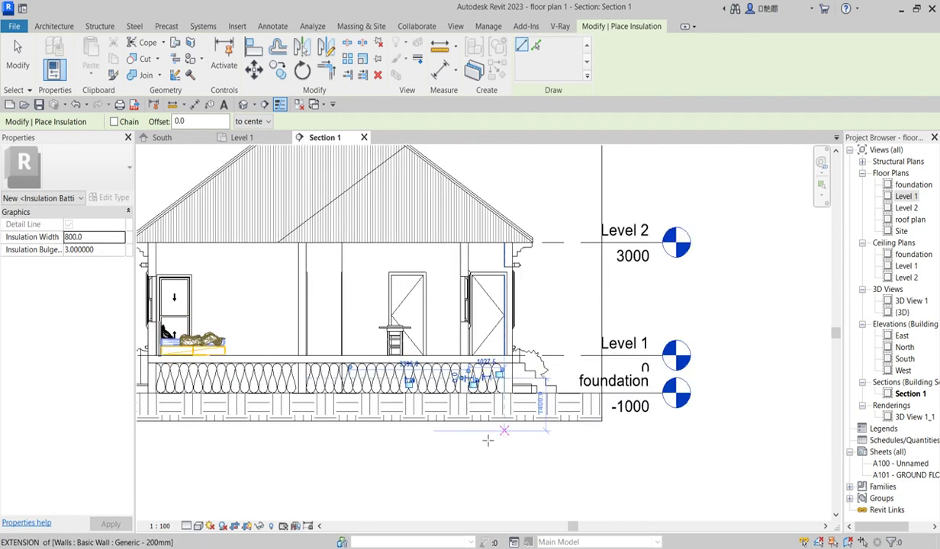
scroll(550, 378, down, 2)
scroll(453, 393, up, 3)
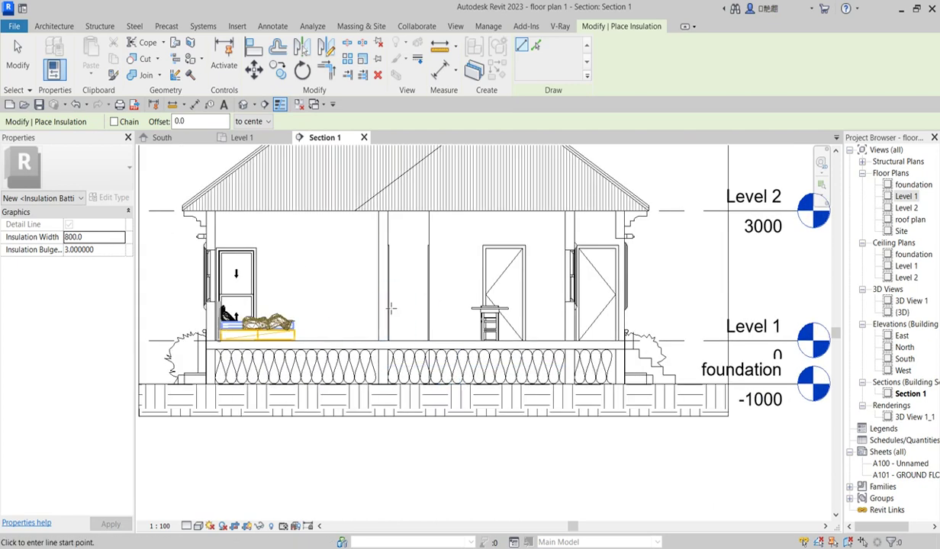
right_click(418, 264)
Select the Generic - 400mm roof sloped at 35.00° in Section 1.
click(451, 272)
scroll(443, 374, down, 1)
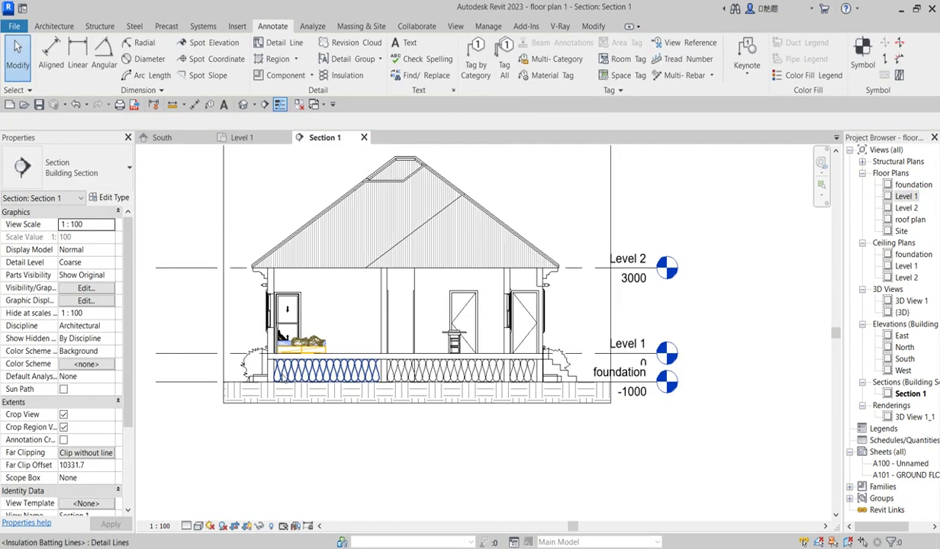
scroll(442, 374, up, 1)
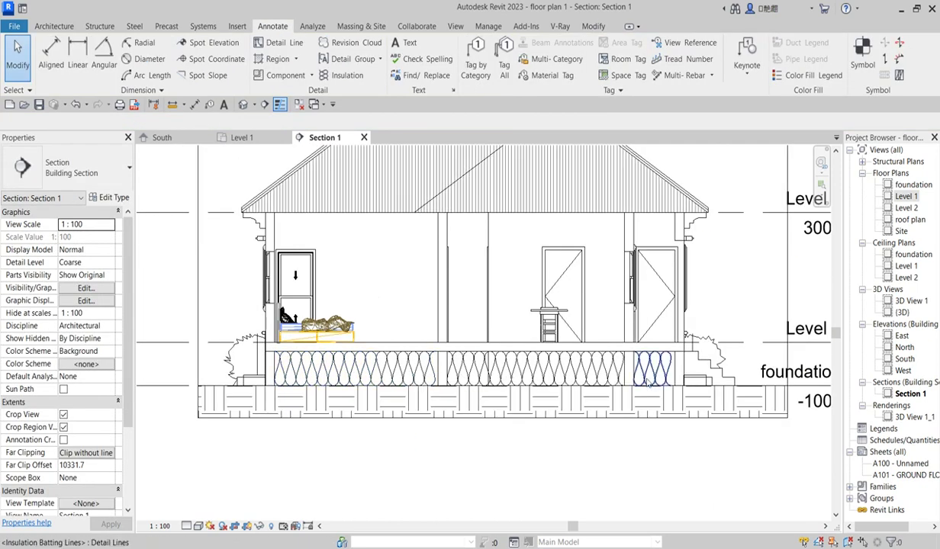
scroll(301, 390, down, 2)
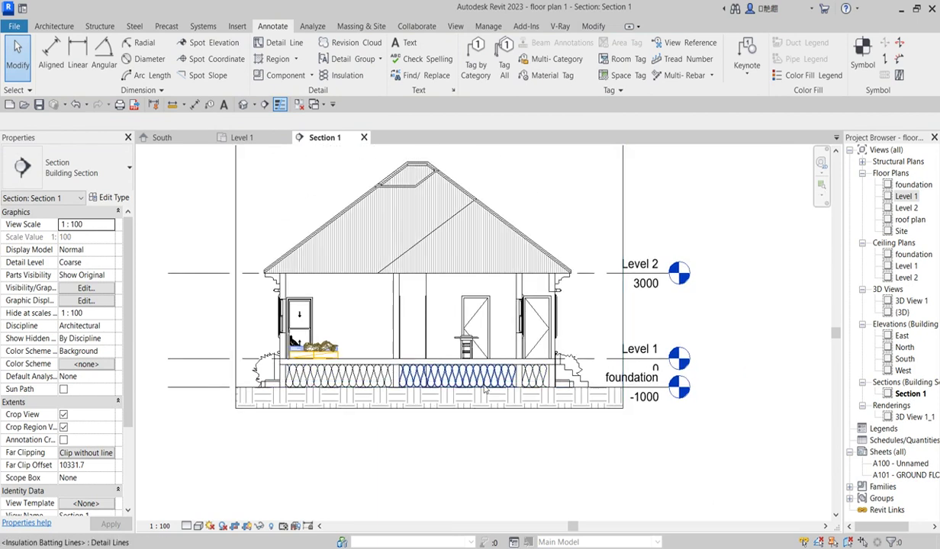
scroll(371, 404, down, 1)
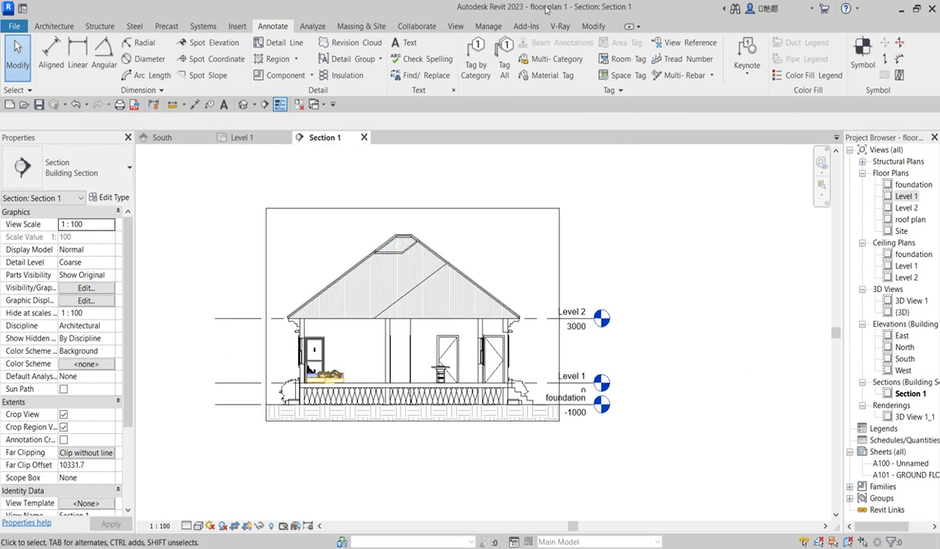
scroll(367, 324, up, 3)
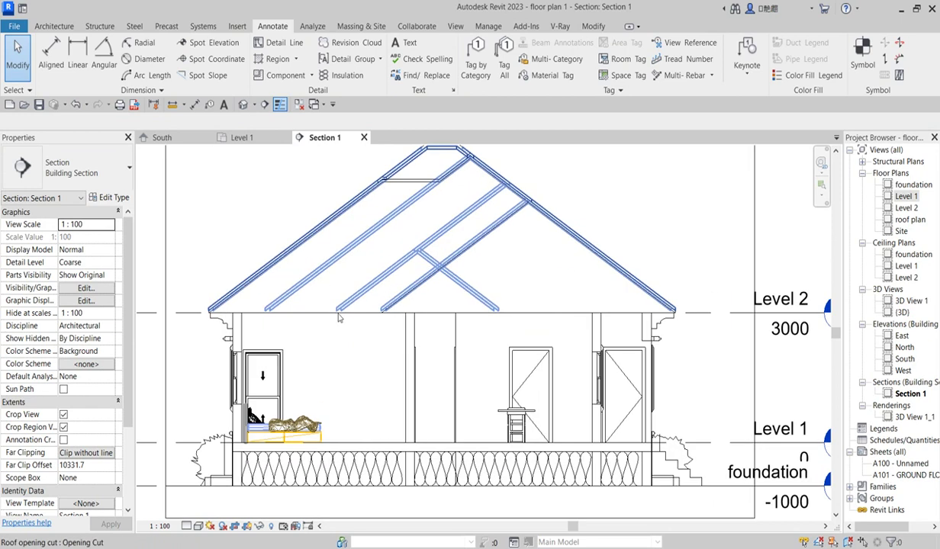
scroll(297, 316, up, 2)
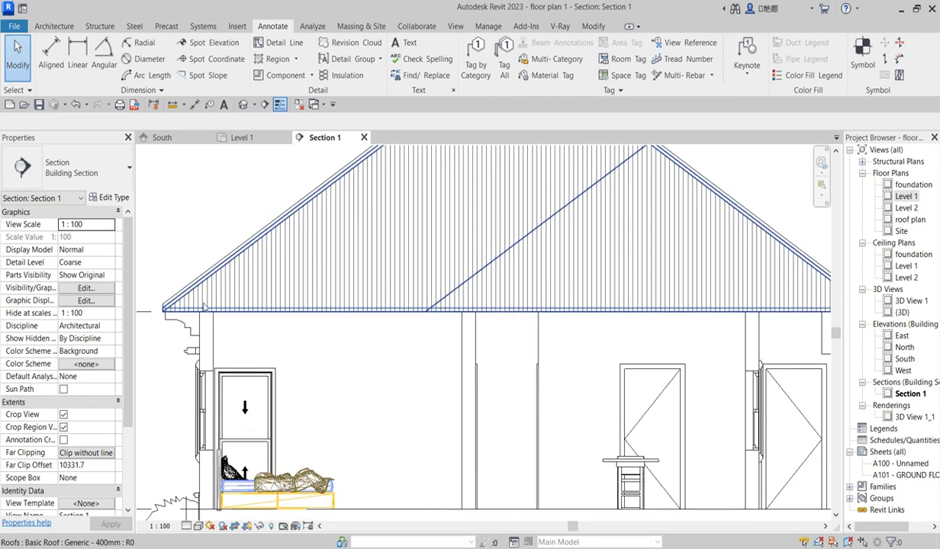
scroll(191, 309, down, 1)
click(184, 292)
scroll(380, 322, down, 2)
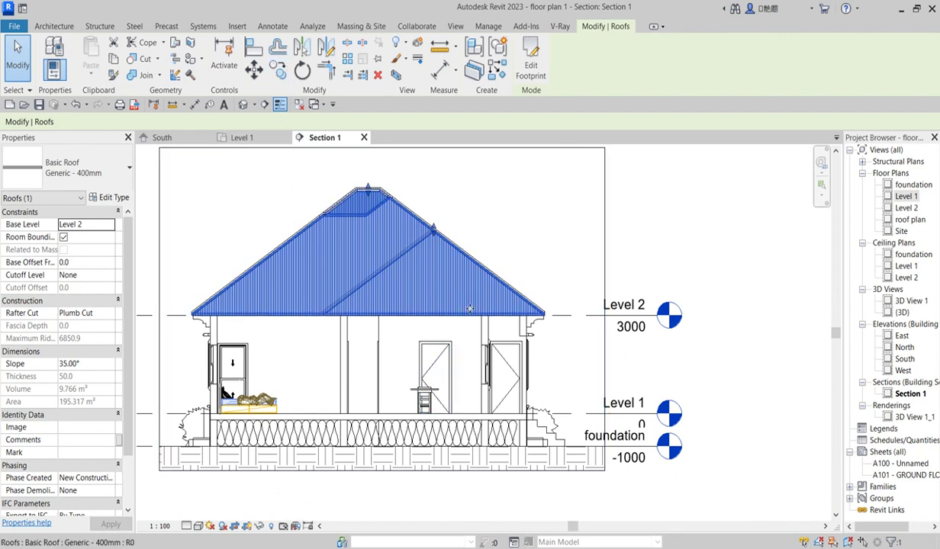
scroll(400, 294, up, 2)
scroll(508, 321, down, 2)
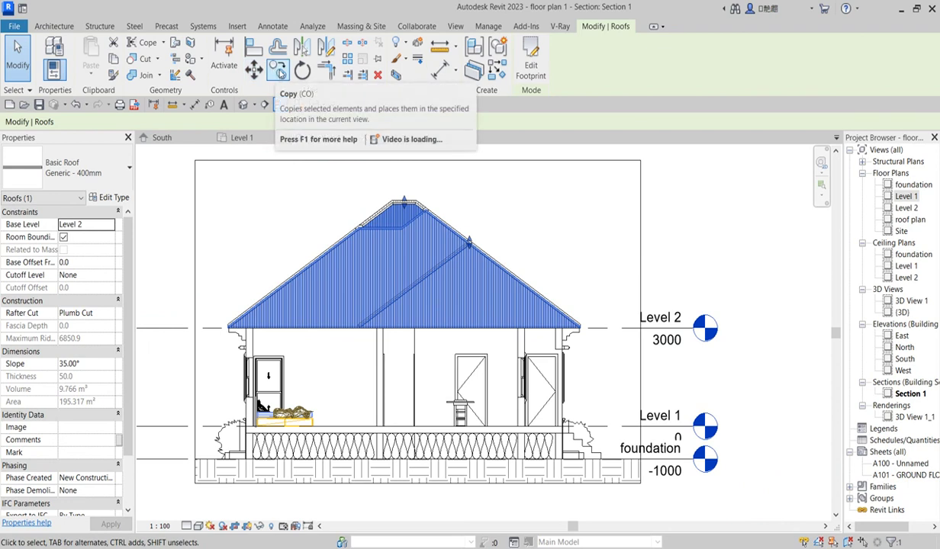
click(278, 70)
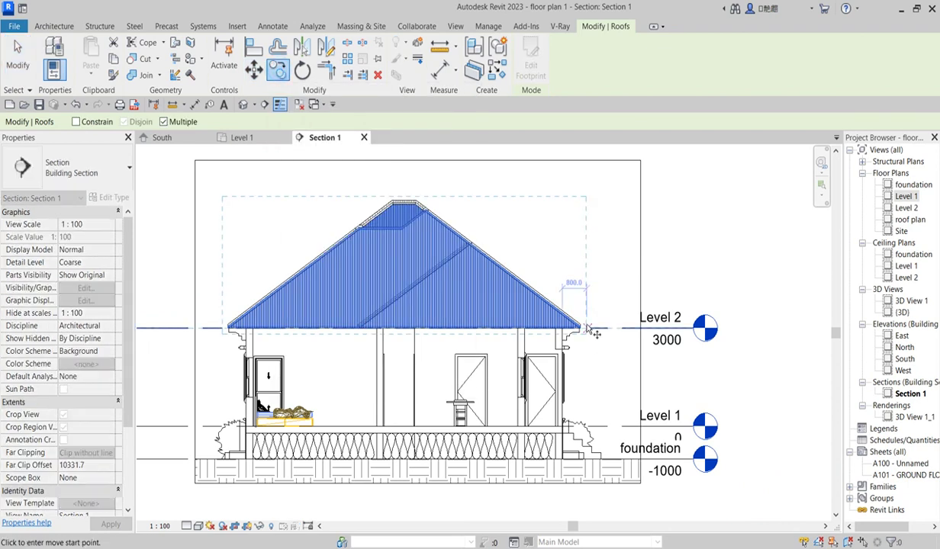
scroll(568, 357, up, 4)
scroll(569, 356, up, 3)
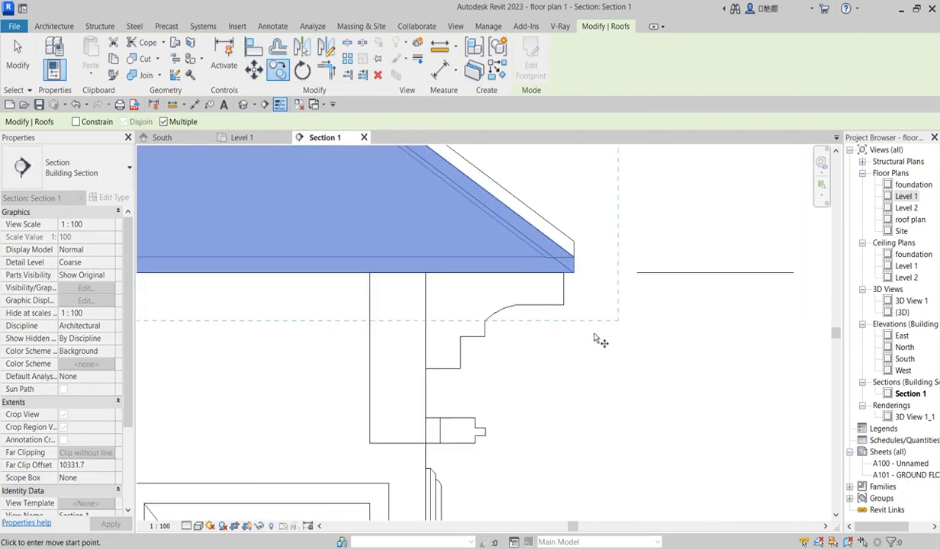
click(576, 244)
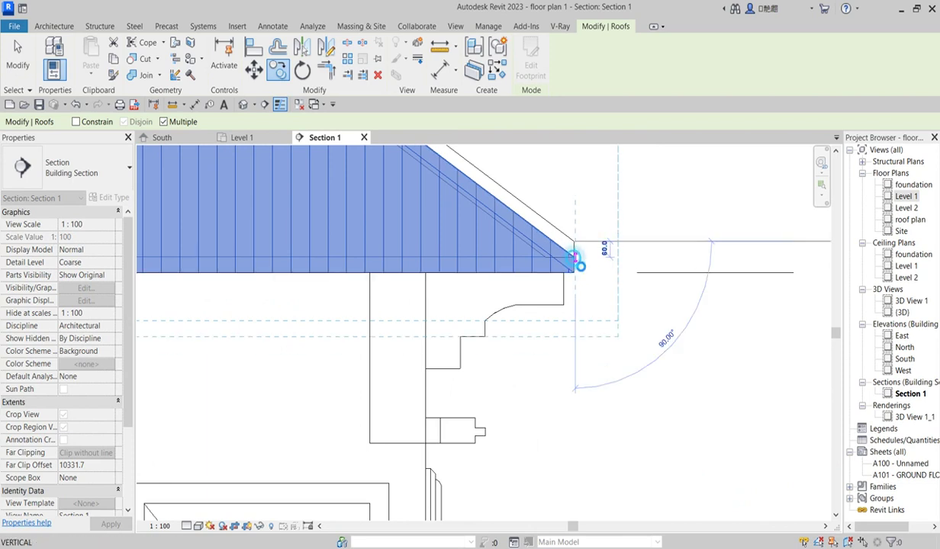
scroll(578, 265, down, 2)
right_click(601, 228)
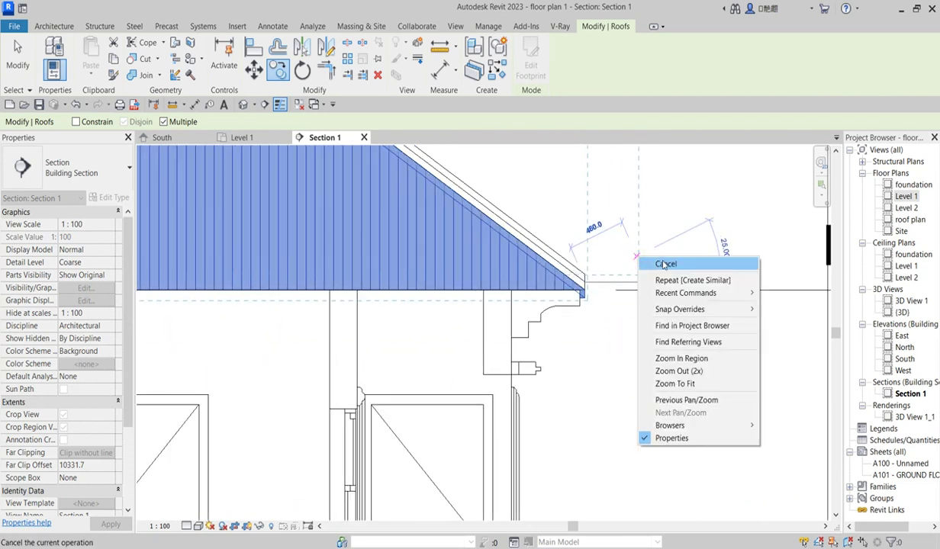
click(626, 235)
scroll(671, 264, down, 4)
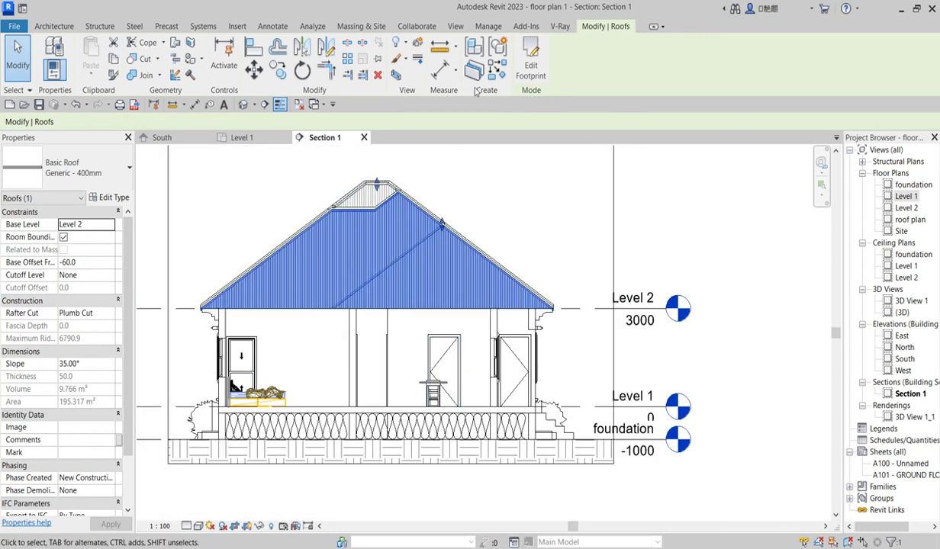
Edit the roof footprint in the foundation plan with a 200 numerical Offset, Copy off.
click(522, 71)
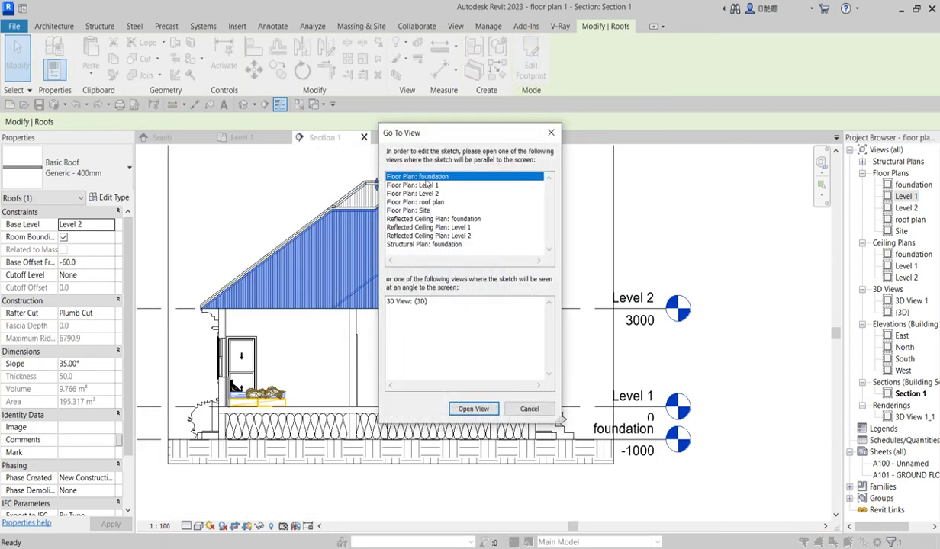
click(473, 409)
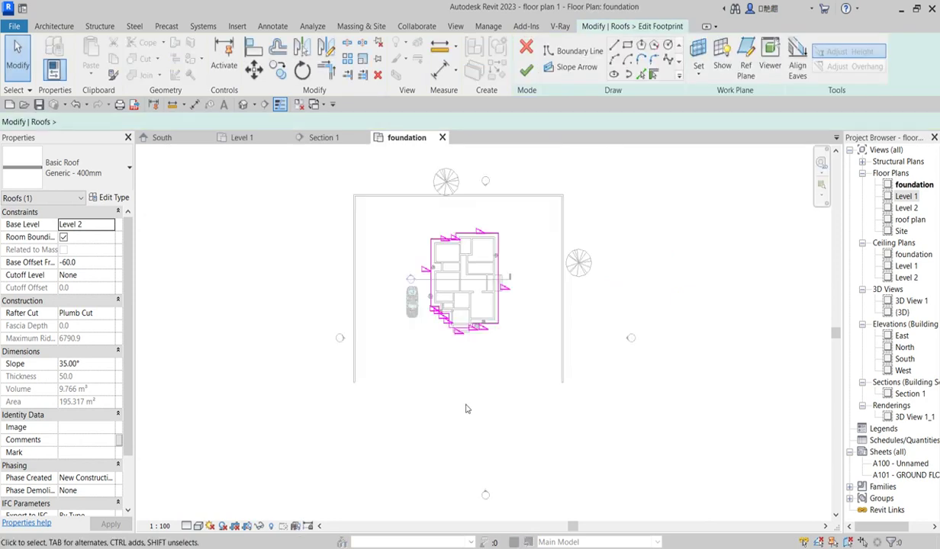
scroll(458, 320, up, 5)
scroll(432, 316, up, 2)
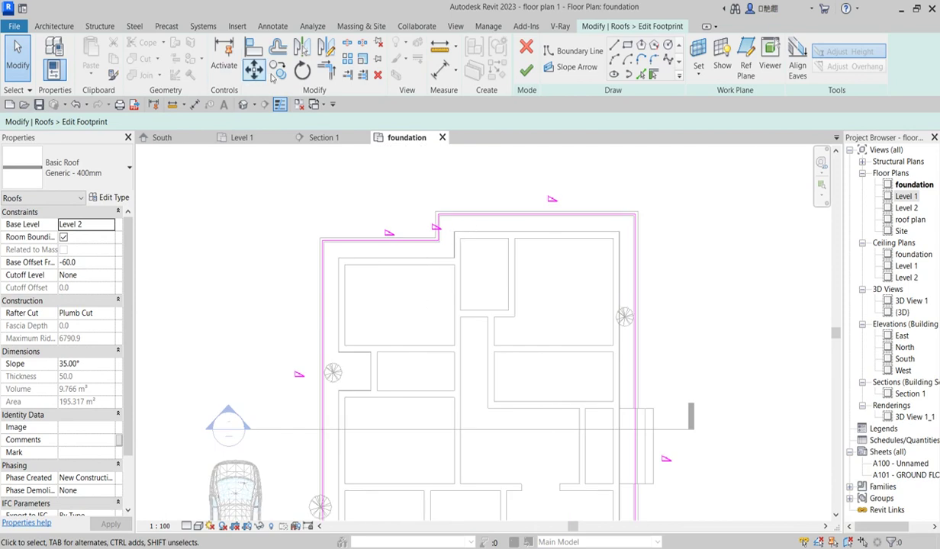
click(277, 48)
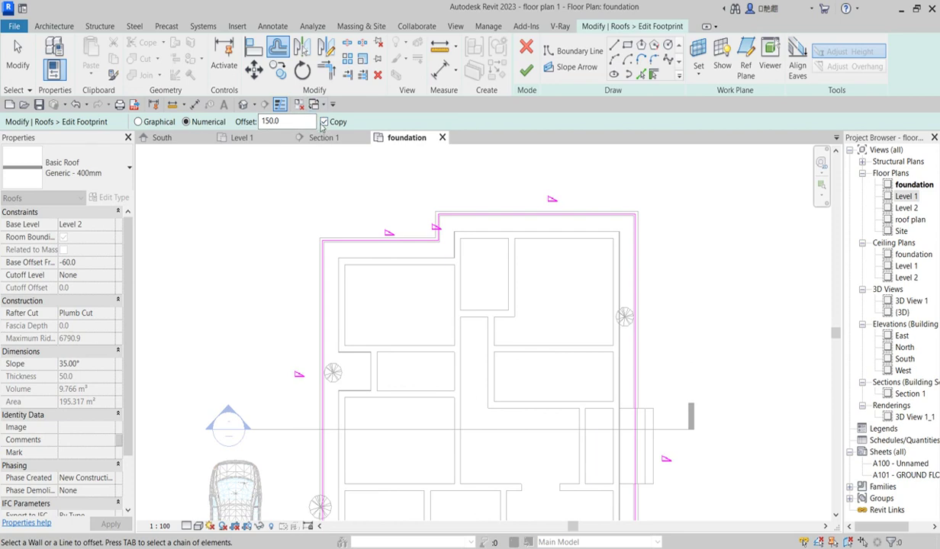
click(323, 122)
double_click(286, 122)
text(20)
Offset the top, left and first bottom footprint edges 200 inward.
scroll(500, 221, up, 2)
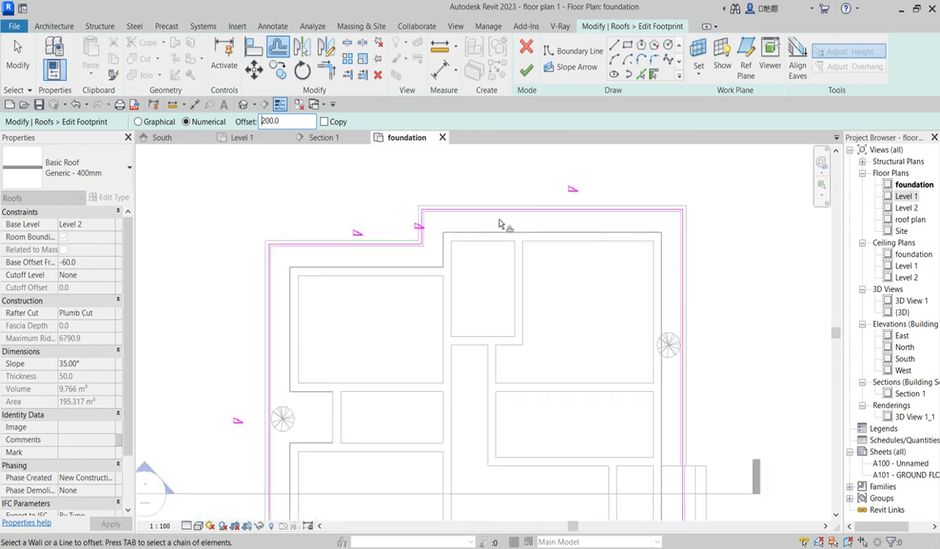
click(504, 219)
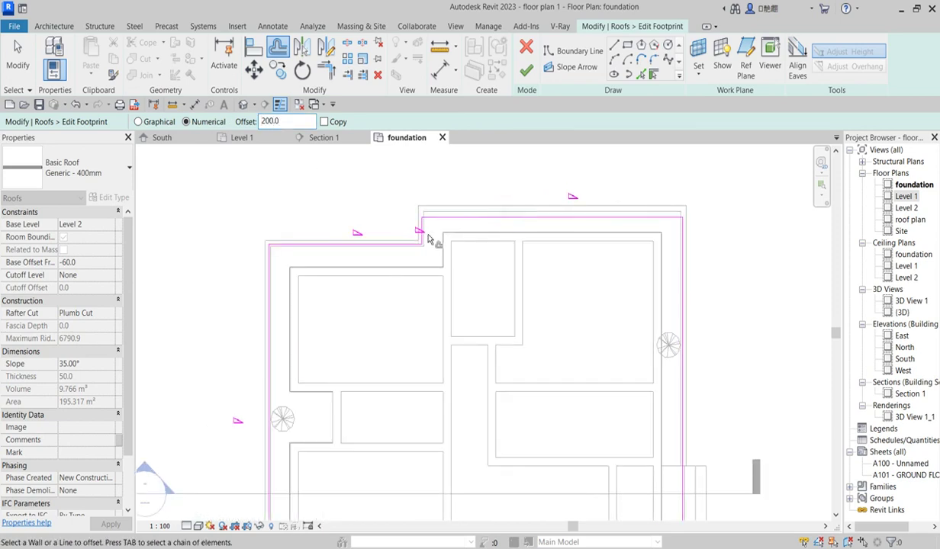
click(392, 252)
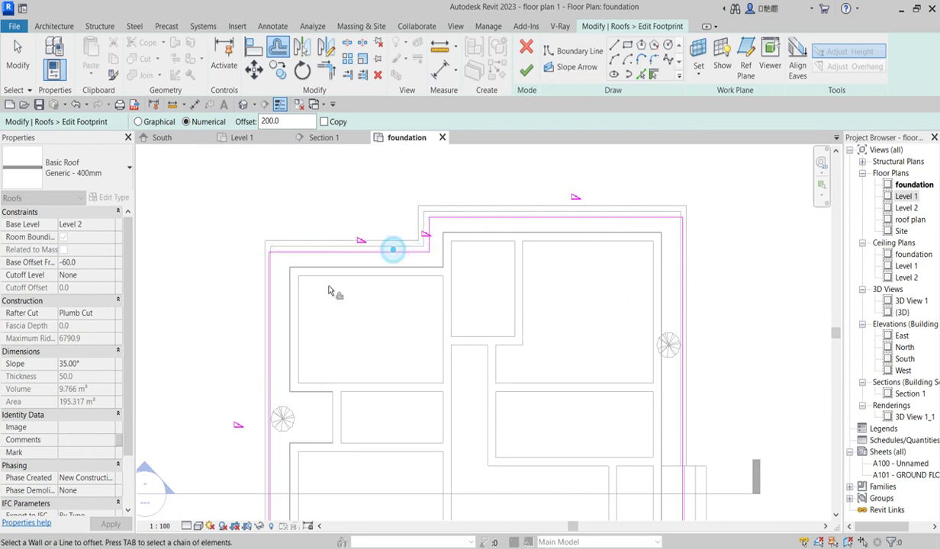
click(273, 303)
scroll(303, 277, down, 3)
scroll(323, 422, up, 5)
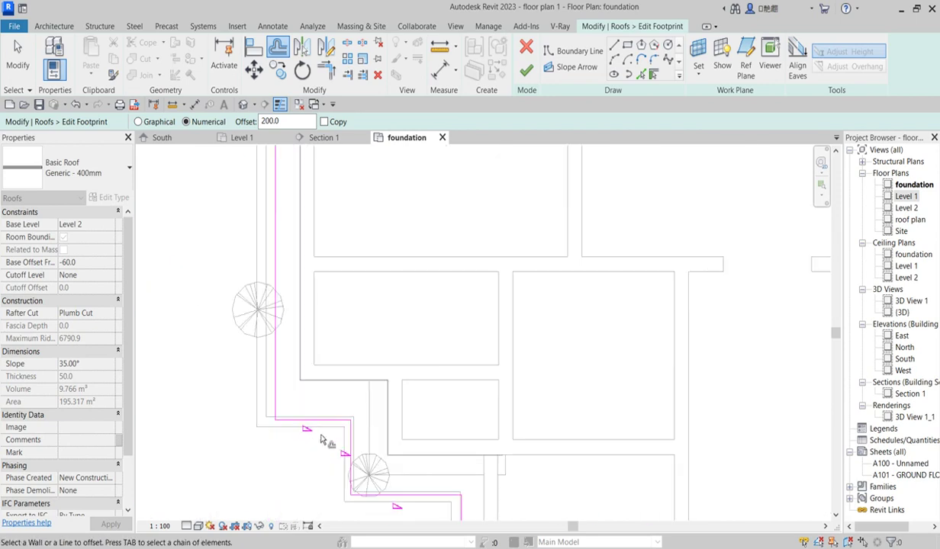
click(323, 422)
click(360, 444)
click(398, 492)
Offset the remaining bottom, vertical and right footprint edges 200 inward.
scroll(408, 484, down, 4)
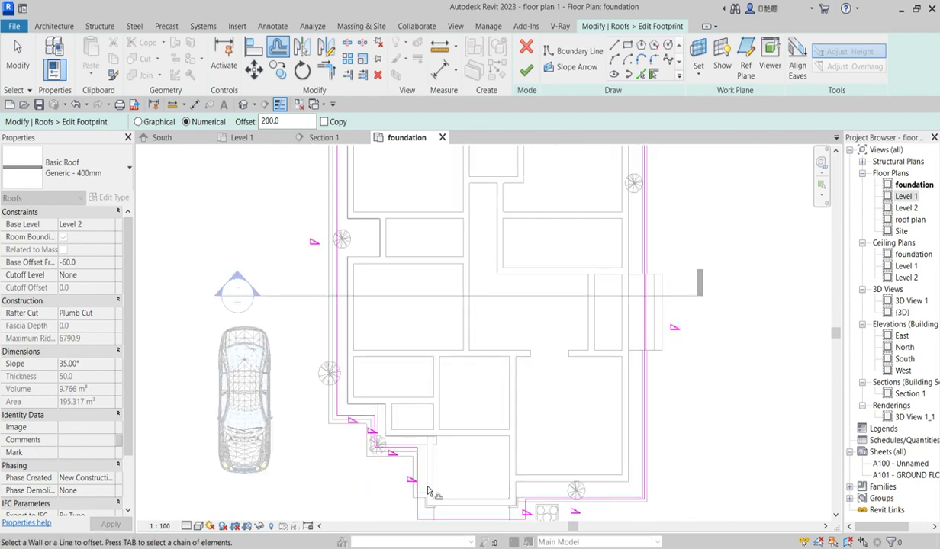
scroll(412, 469, up, 3)
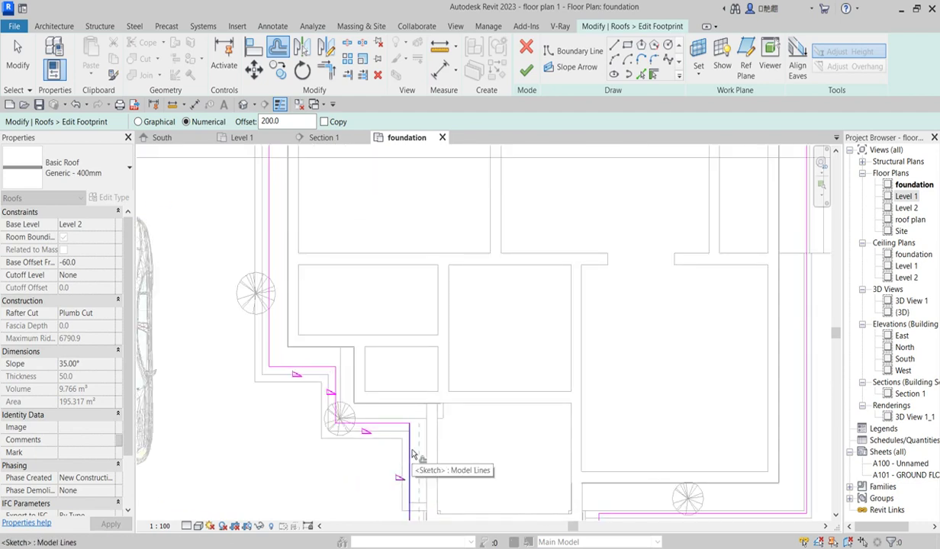
click(412, 454)
scroll(418, 412, down, 3)
scroll(430, 447, up, 2)
click(428, 467)
scroll(538, 456, up, 3)
click(539, 453)
click(556, 430)
scroll(534, 443, down, 3)
click(635, 395)
scroll(613, 427, down, 3)
scroll(638, 231, up, 5)
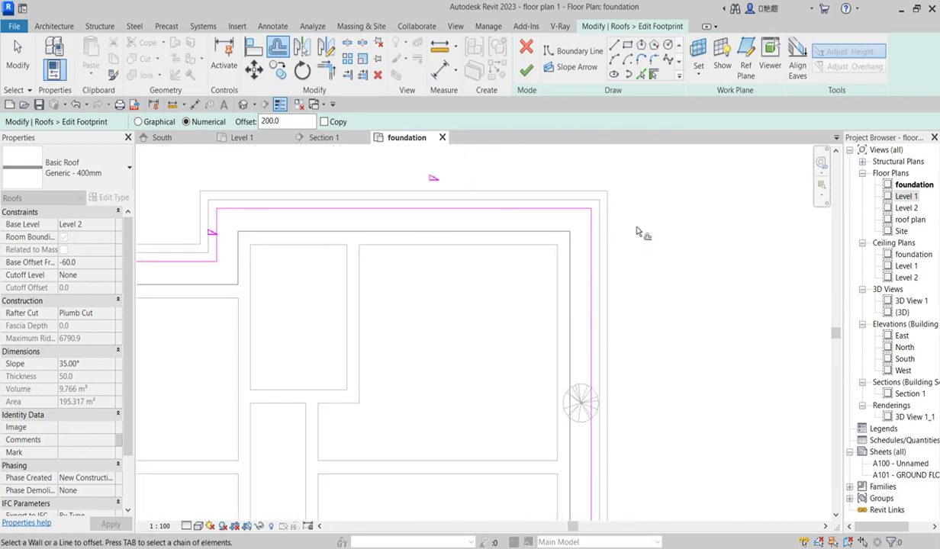
scroll(639, 232, down, 5)
Finish the footprint, keep walls unattached, and change the roof type to Sloped Glazing.
click(525, 70)
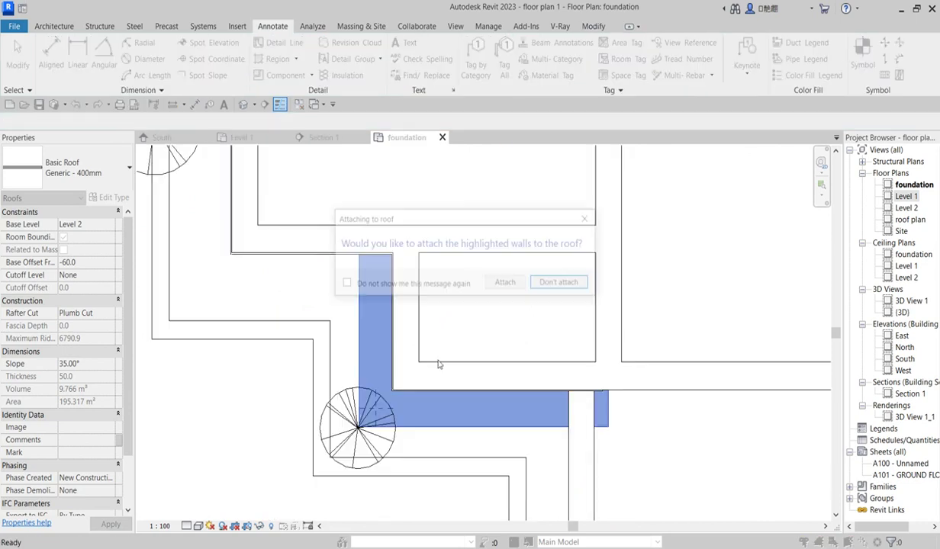
click(562, 285)
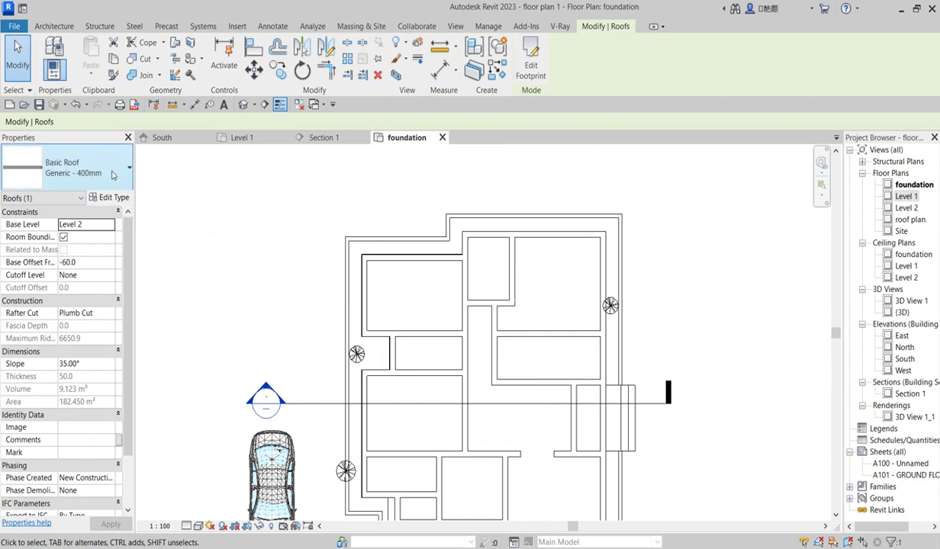
click(115, 175)
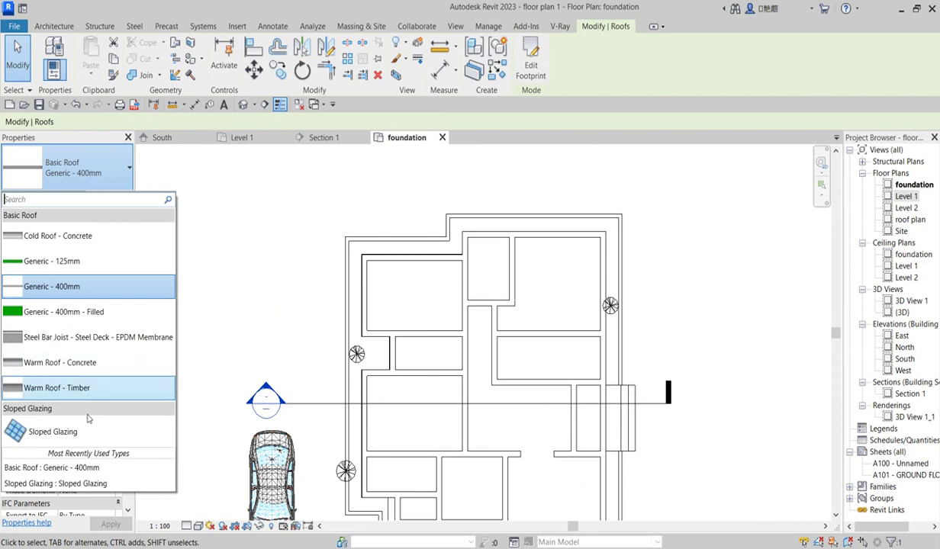
click(50, 434)
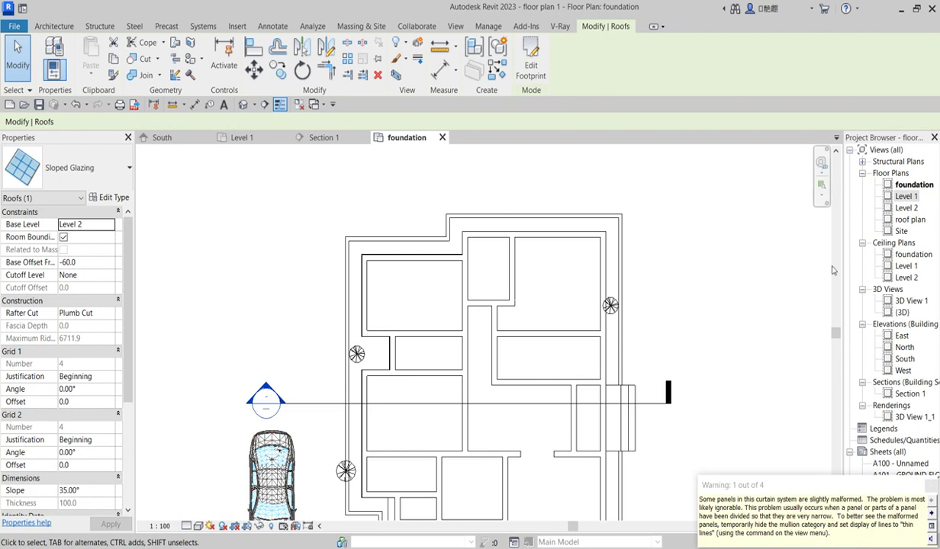
Reopen Section 1 and select the sloped glazing roof to inspect its curtain panels.
double_click(879, 391)
click(353, 276)
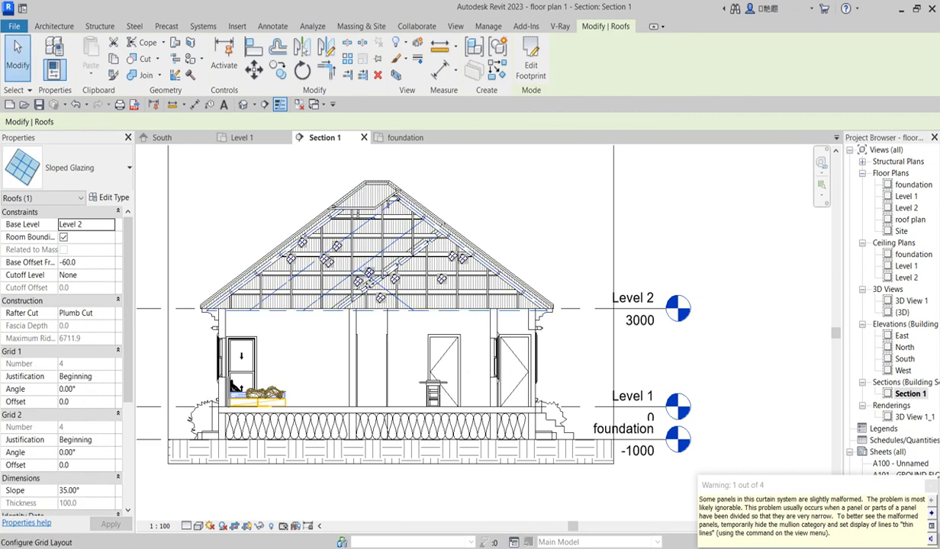
key(Escape)
scroll(367, 341, up, 3)
scroll(367, 342, down, 4)
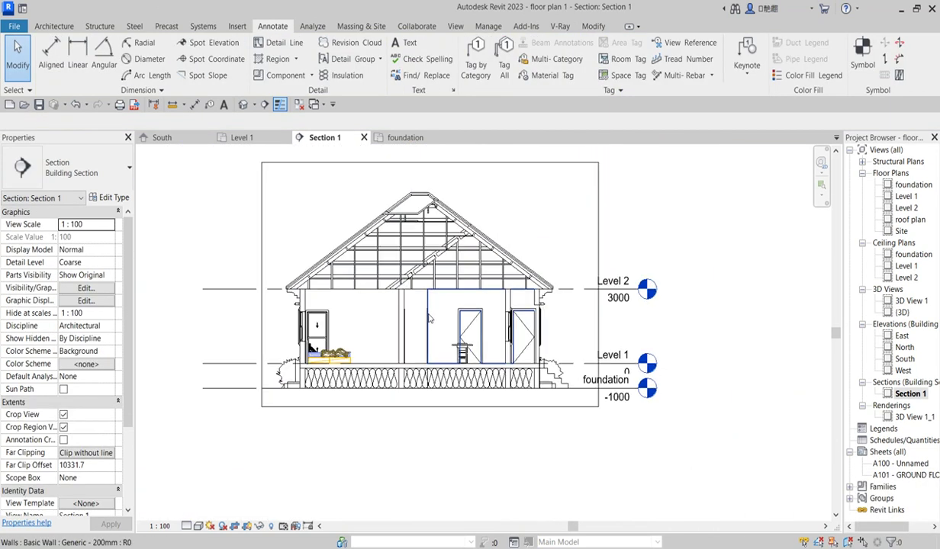
scroll(410, 257, up, 1)
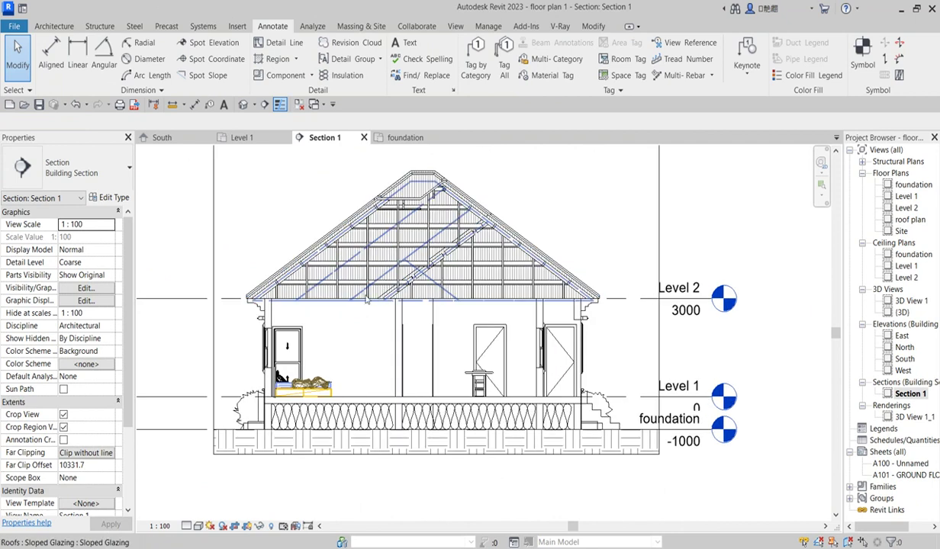
click(365, 303)
scroll(335, 343, up, 2)
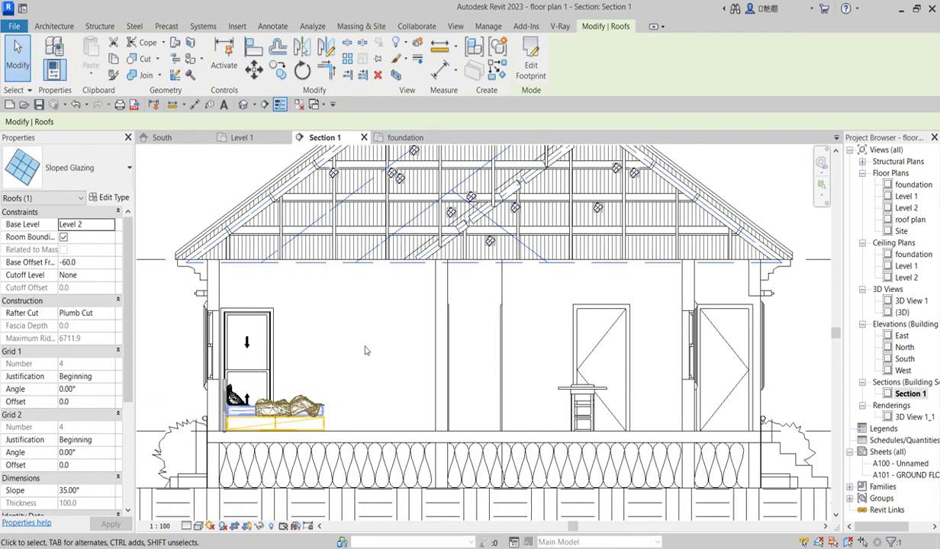
scroll(370, 340, down, 2)
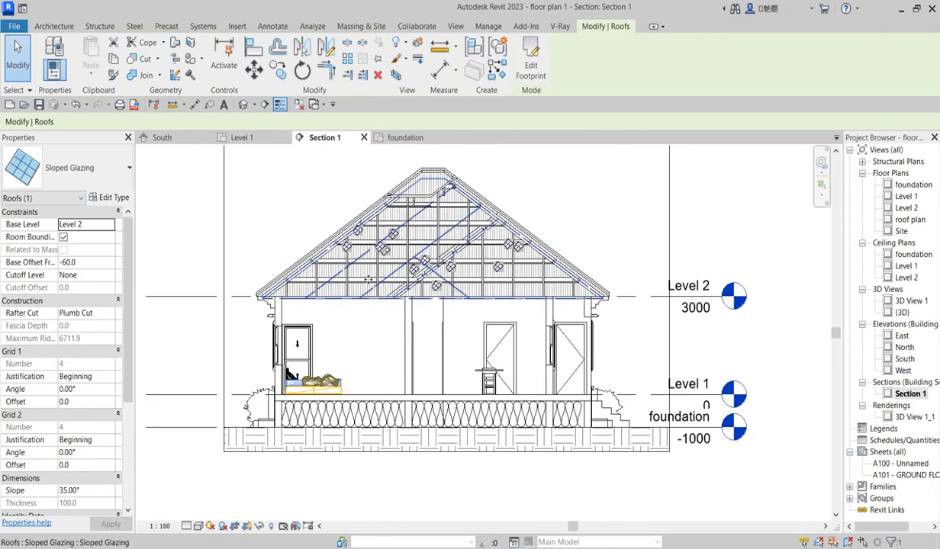
scroll(350, 282, up, 2)
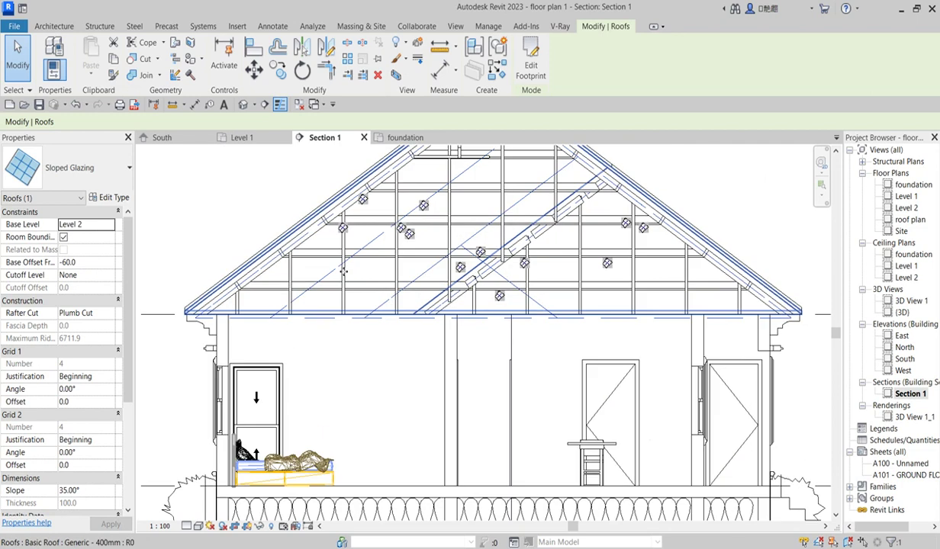
Set the Sloped Glazing Grid 1 and Grid 2 layouts and Grid 1 interior mullions to None.
click(106, 197)
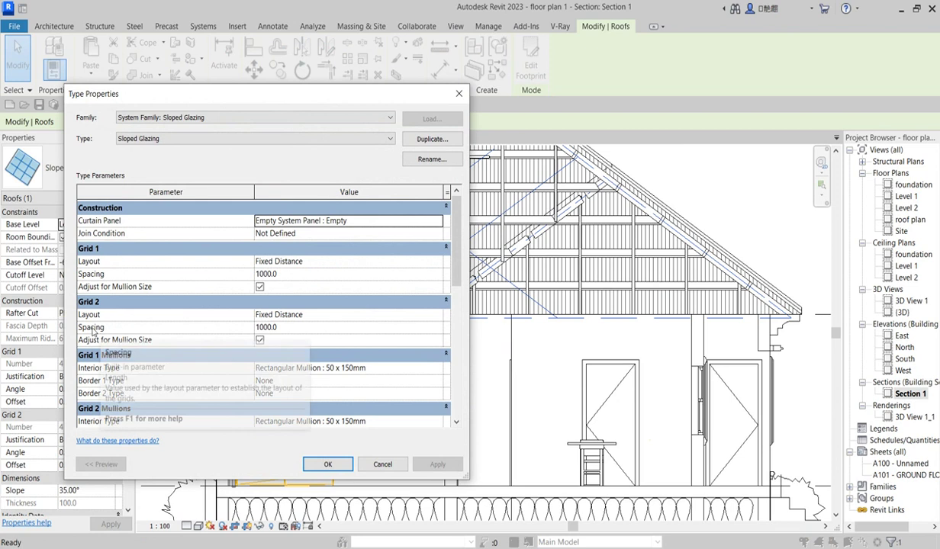
click(429, 261)
click(272, 270)
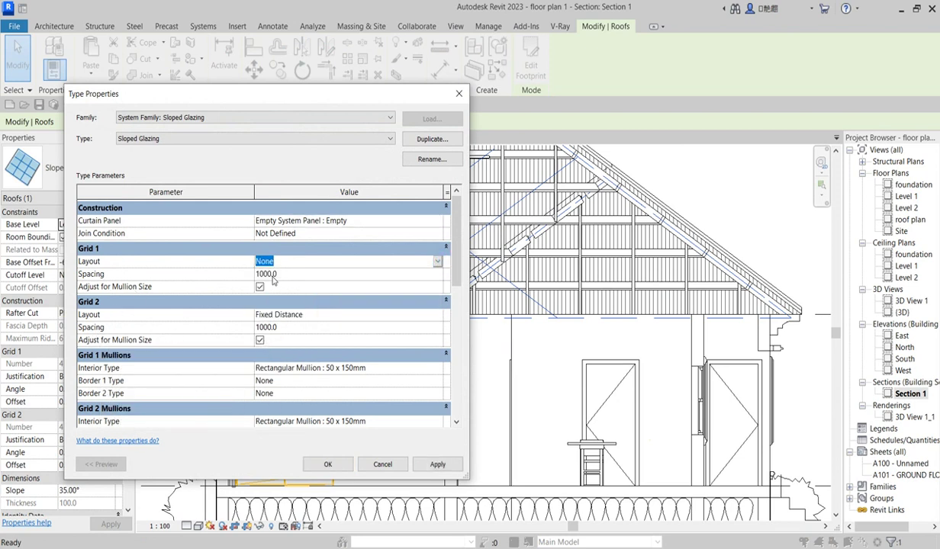
click(437, 315)
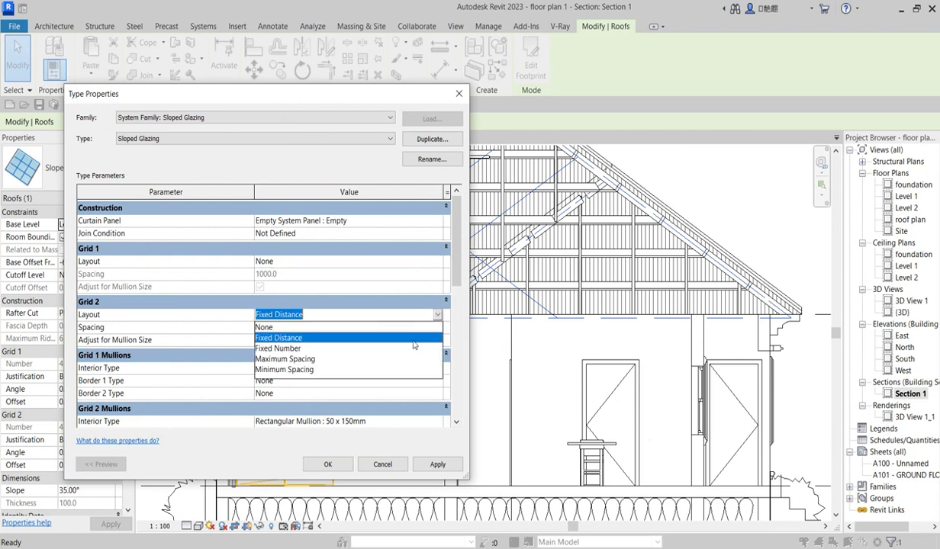
click(304, 327)
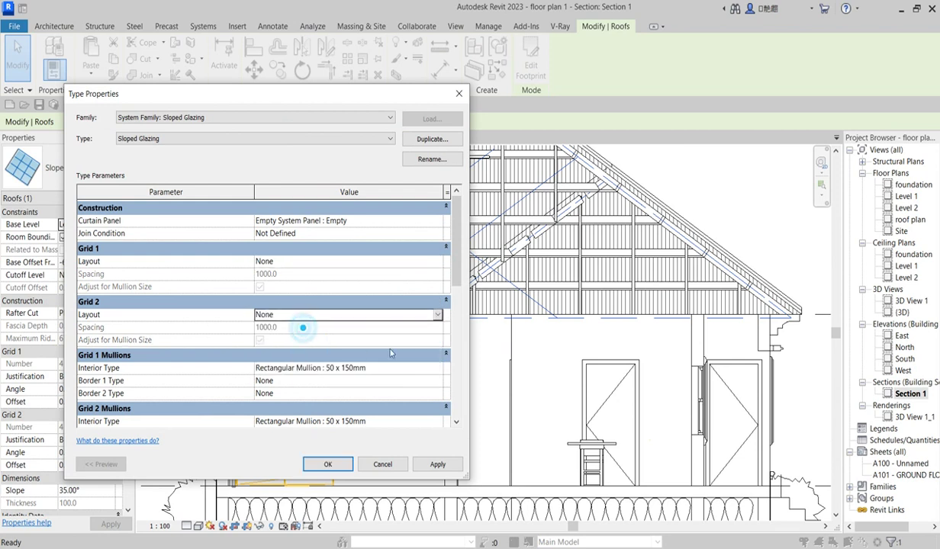
click(429, 372)
click(437, 368)
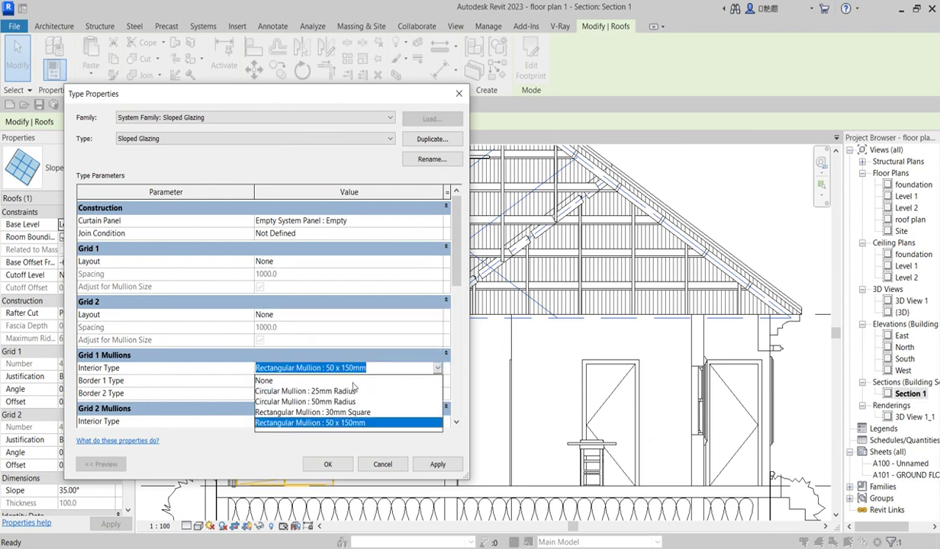
click(371, 377)
Set the curtain panel to None, apply, and accept the gridline warning.
scroll(371, 375, down, 3)
scroll(369, 376, up, 3)
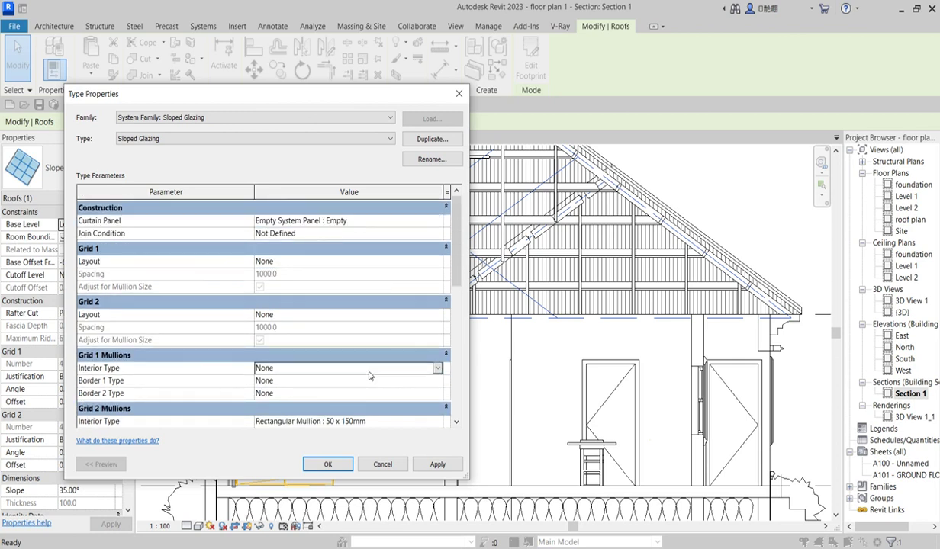
click(439, 221)
click(437, 220)
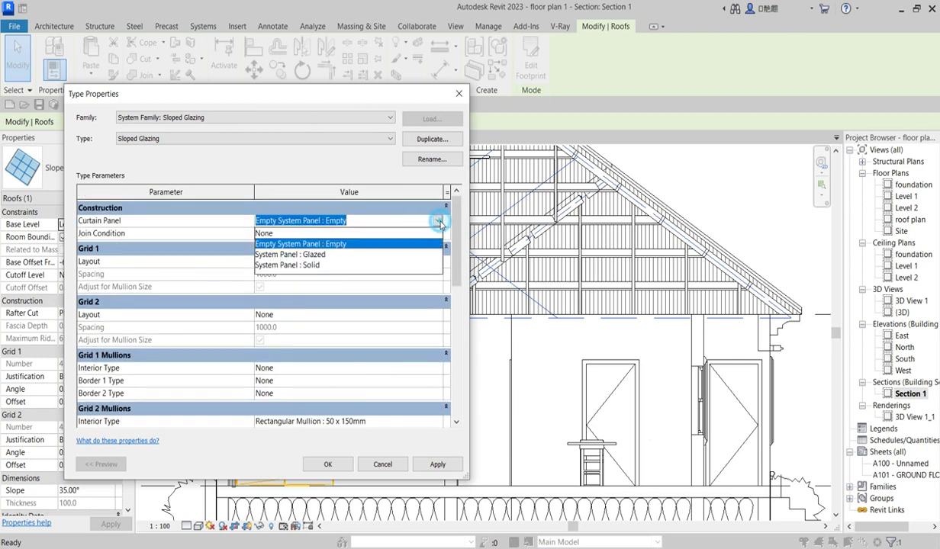
click(334, 234)
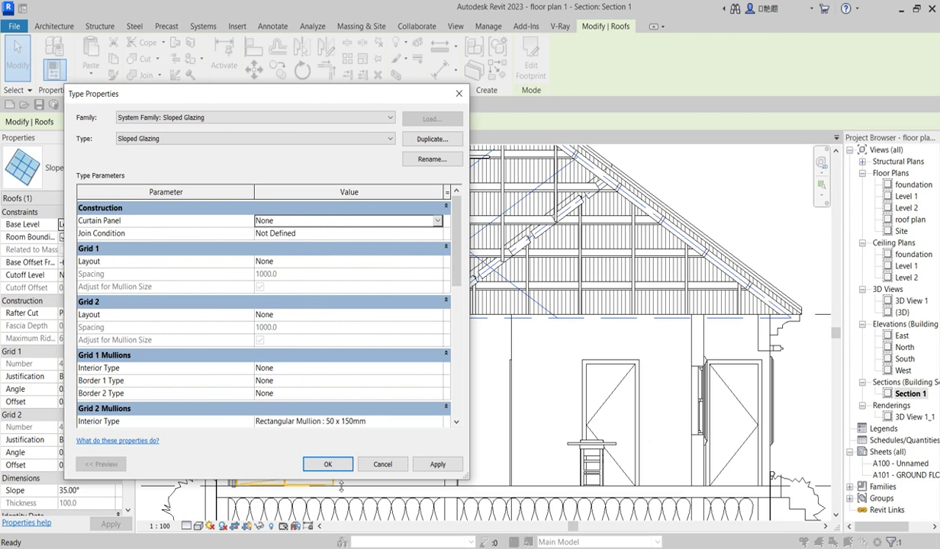
click(327, 462)
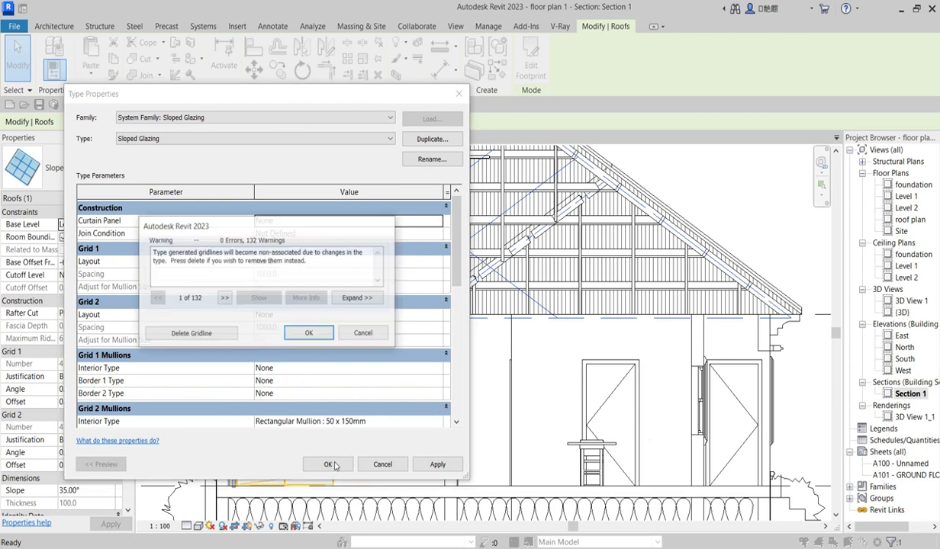
click(310, 331)
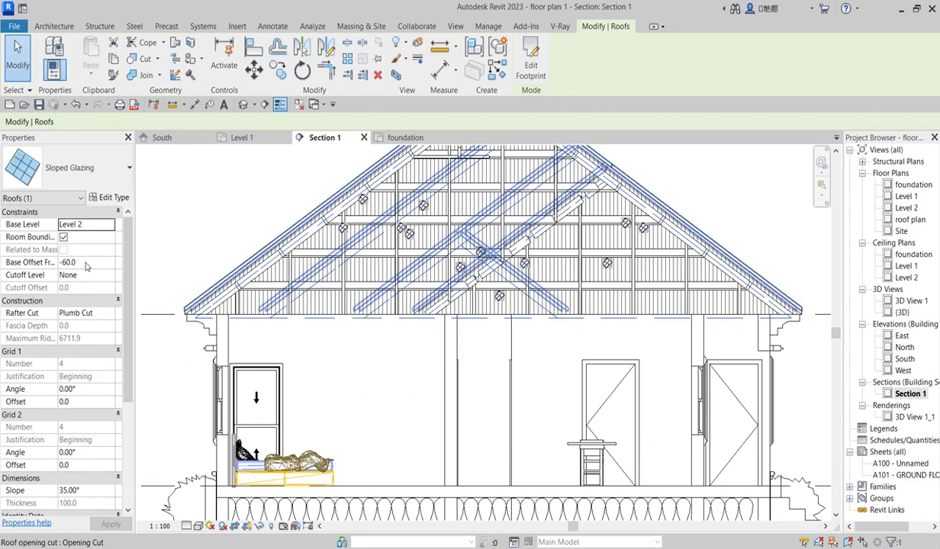
Set the Grid 2 interior mullion type to None and accept the mullion warning.
click(114, 198)
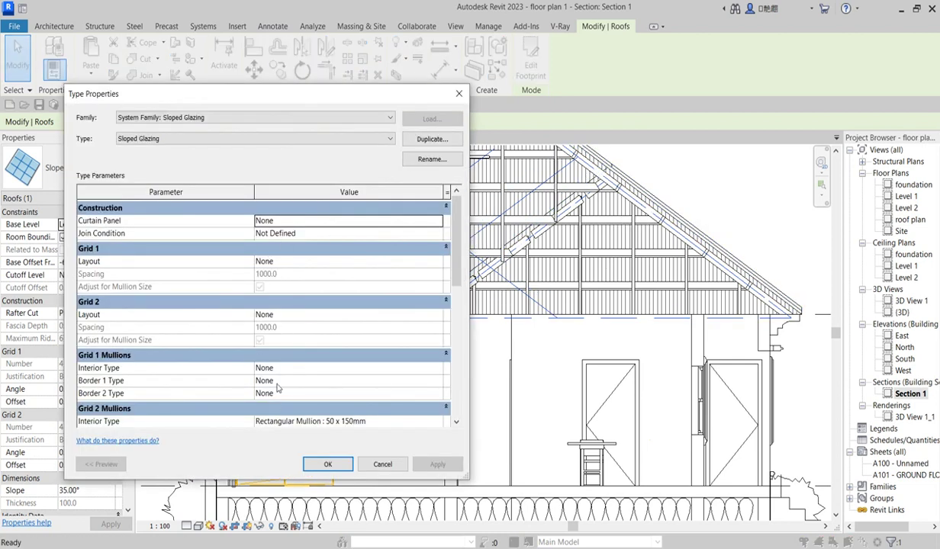
scroll(362, 367, down, 2)
click(431, 365)
click(437, 365)
click(305, 378)
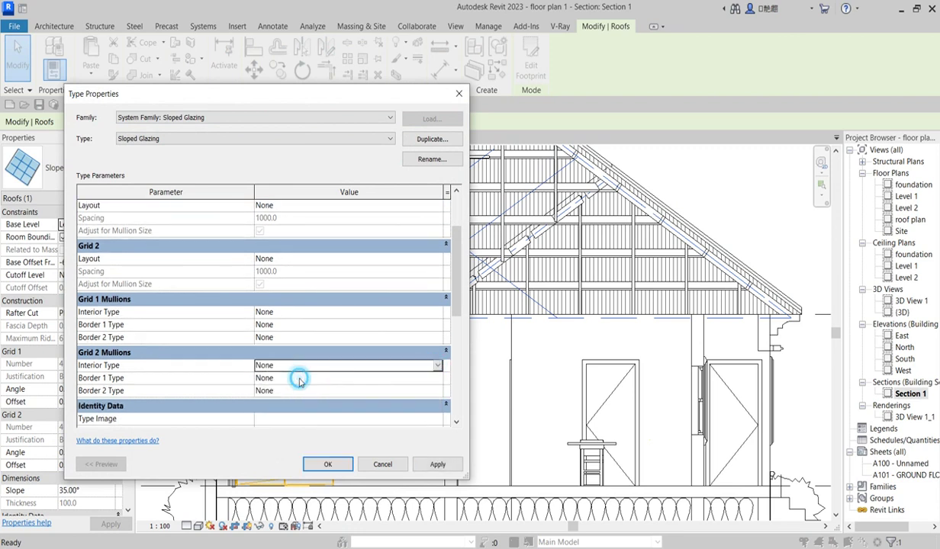
click(328, 465)
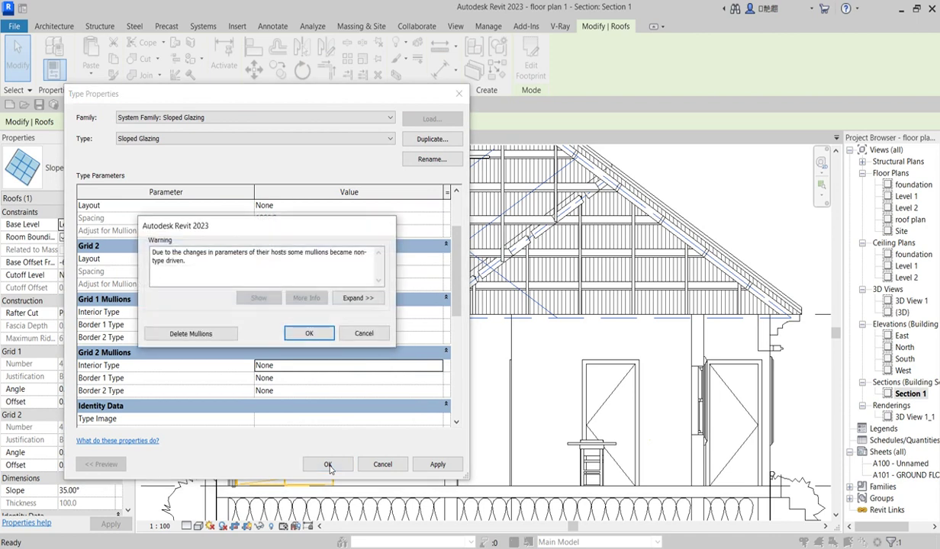
click(308, 330)
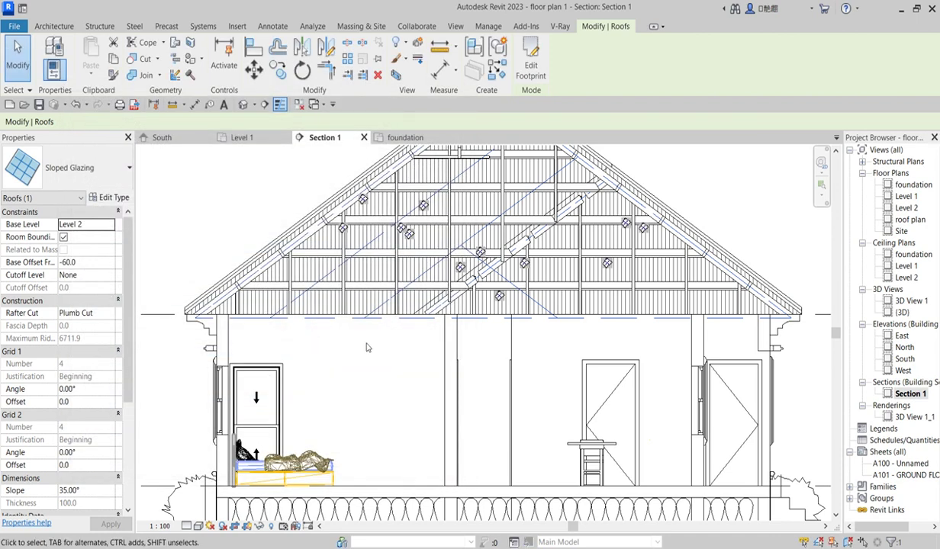
Deselect, then reselect the sloped glazing roof in Section 1.
click(364, 386)
scroll(359, 385, down, 2)
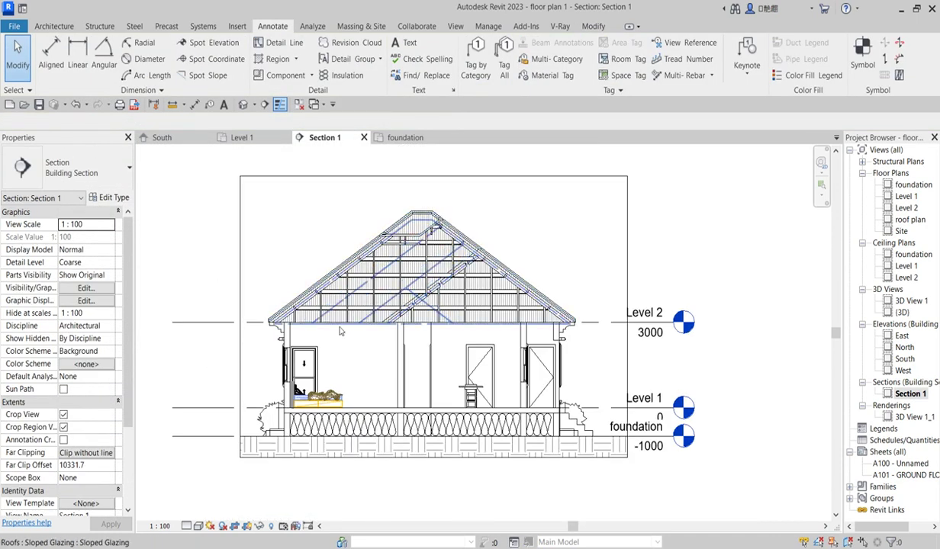
scroll(343, 329, up, 1)
scroll(344, 329, up, 2)
click(343, 325)
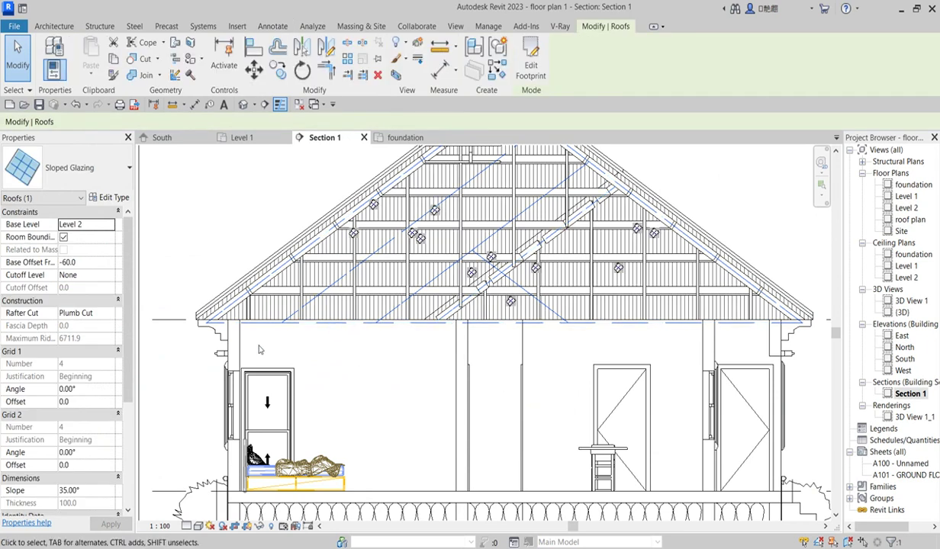
Set the curtain panel to Empty and both Grid 1 and Grid 2 layouts to Fixed Distance.
click(108, 197)
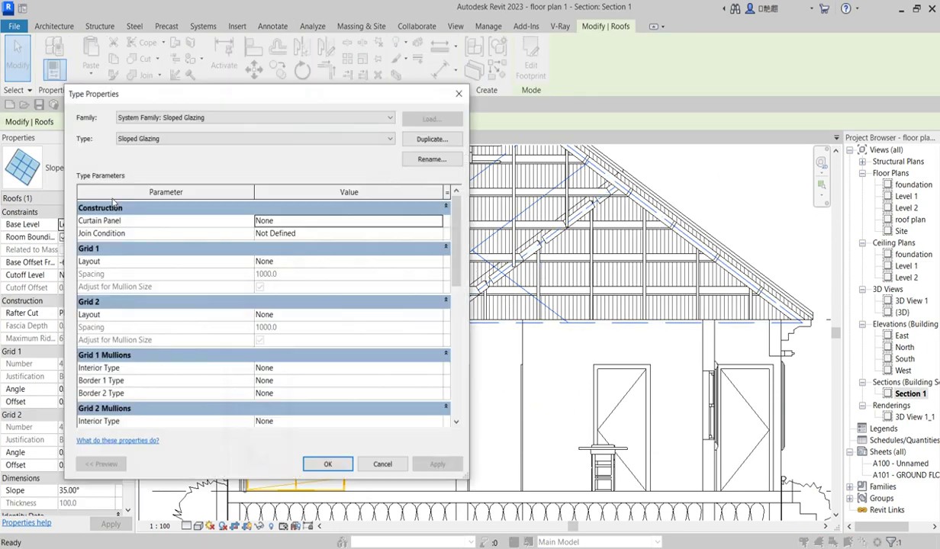
scroll(344, 325, down, 5)
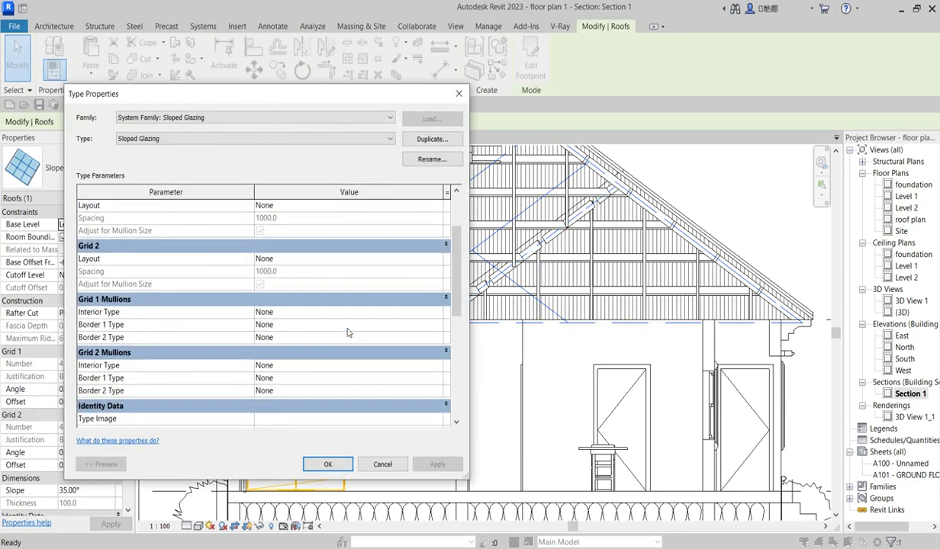
scroll(333, 335, up, 5)
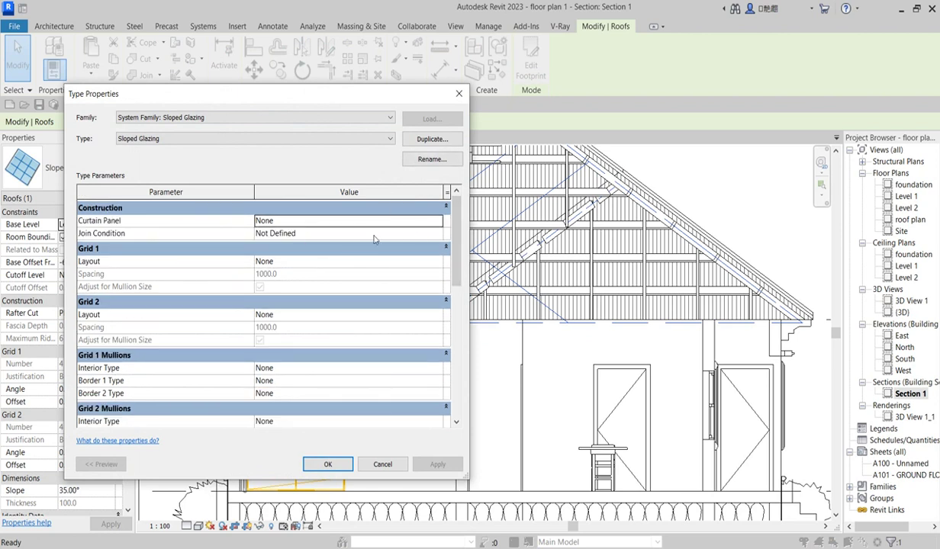
click(437, 220)
click(437, 221)
click(305, 236)
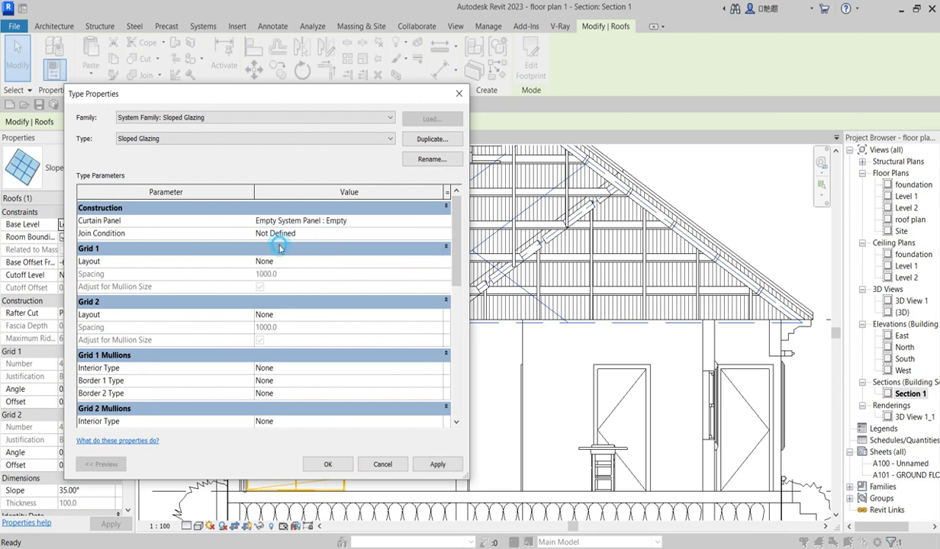
click(438, 261)
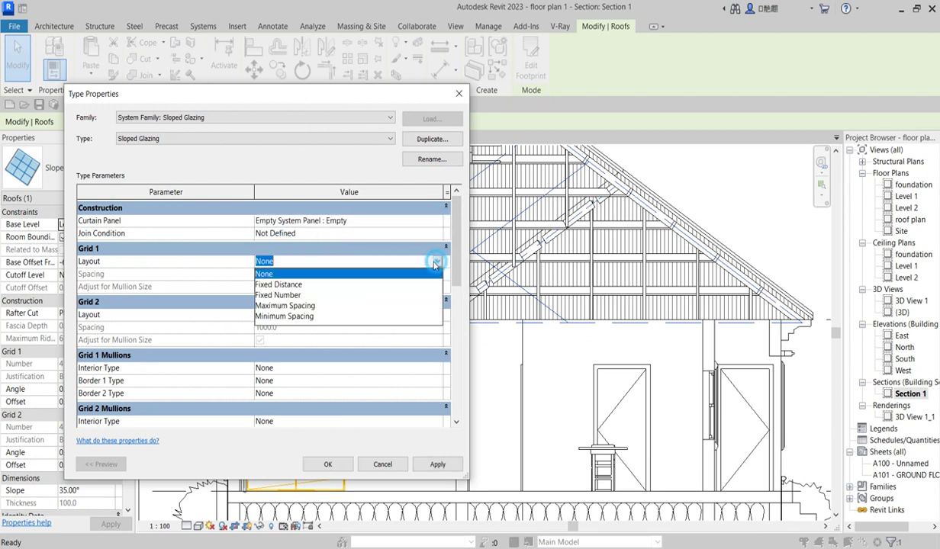
click(293, 285)
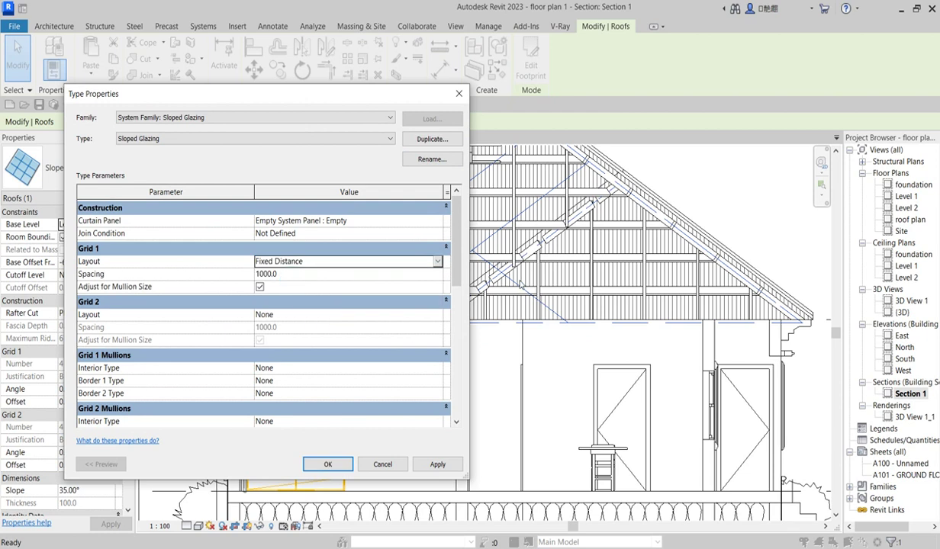
click(436, 313)
click(437, 315)
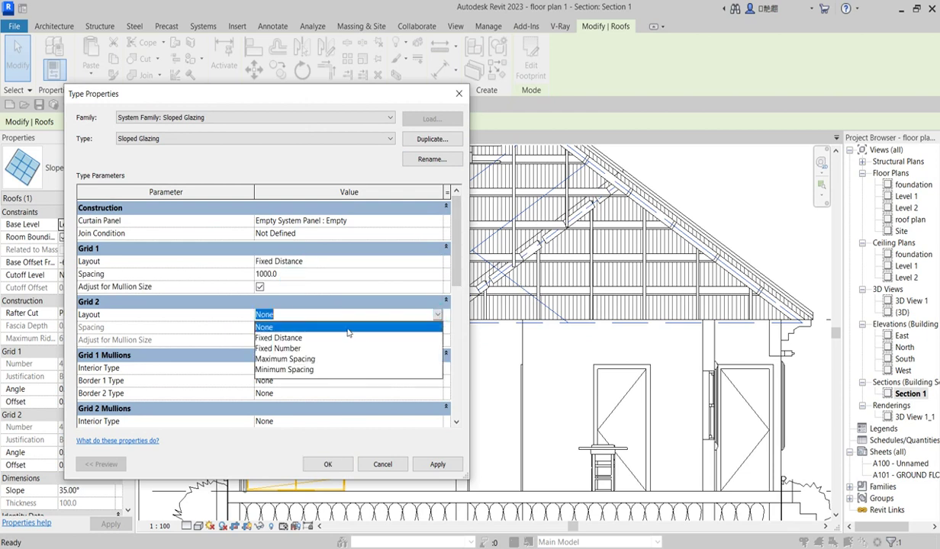
click(296, 338)
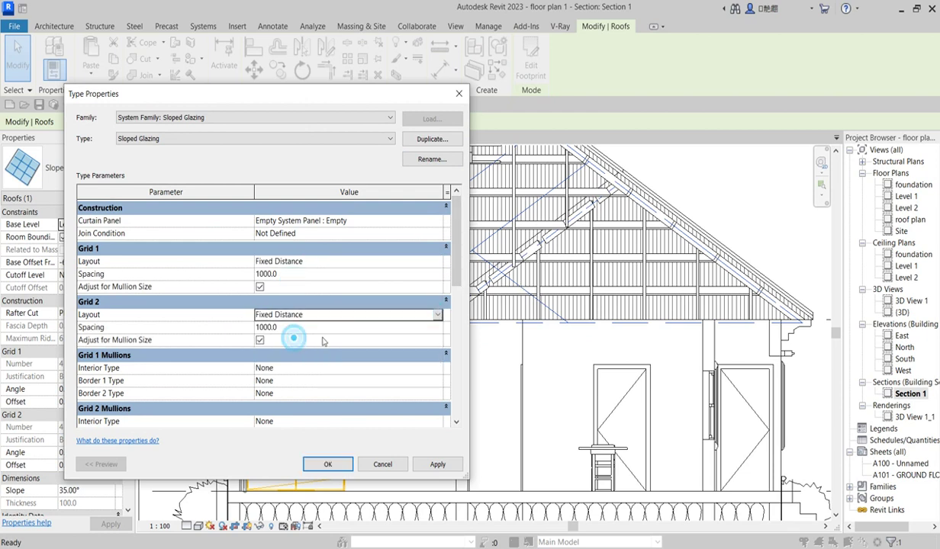
Use Rectangular Mullion 50 x 150mm on both grids, apply, and accept the malformed-panels warning.
click(427, 367)
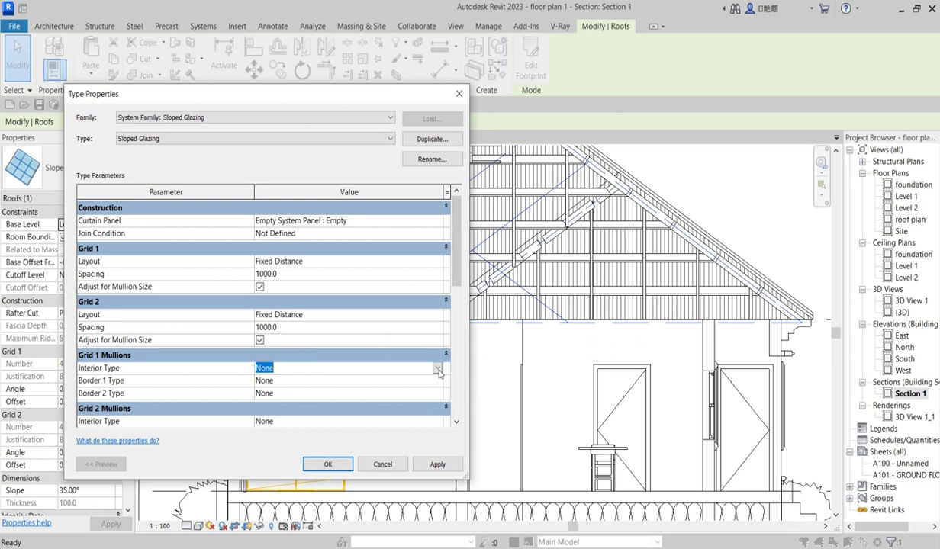
click(437, 368)
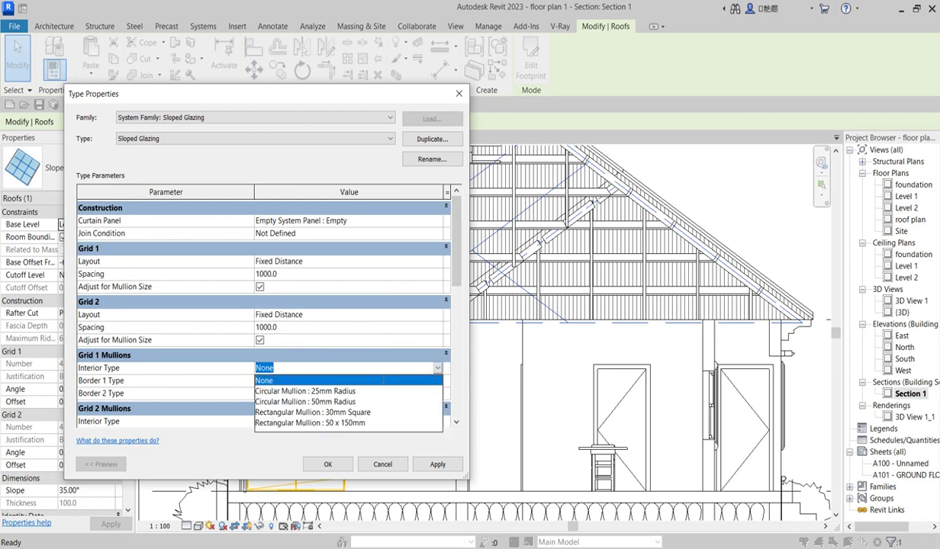
click(345, 424)
click(438, 424)
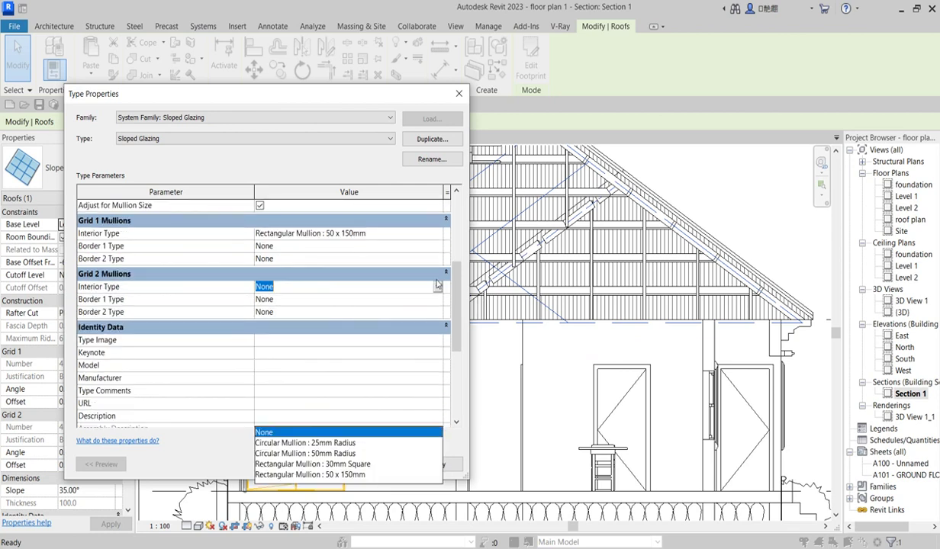
click(437, 287)
click(438, 287)
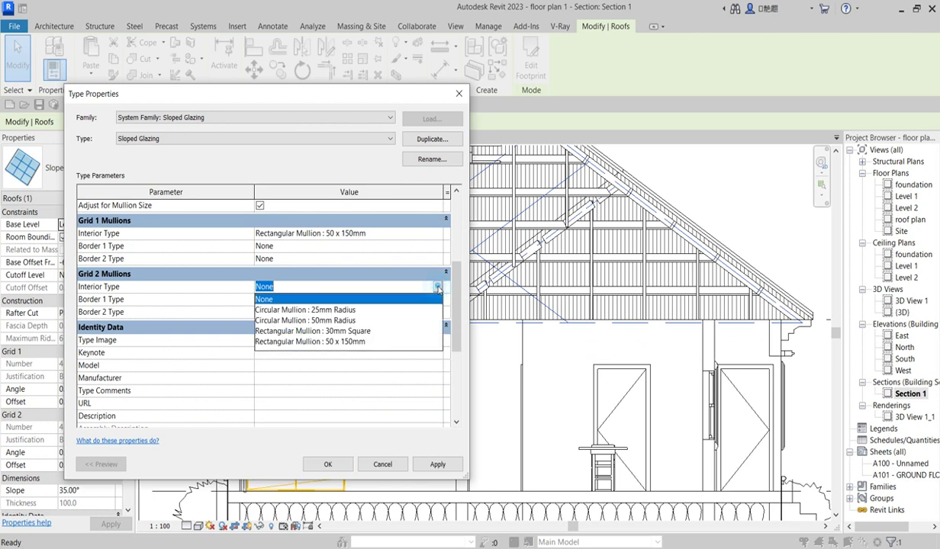
click(345, 342)
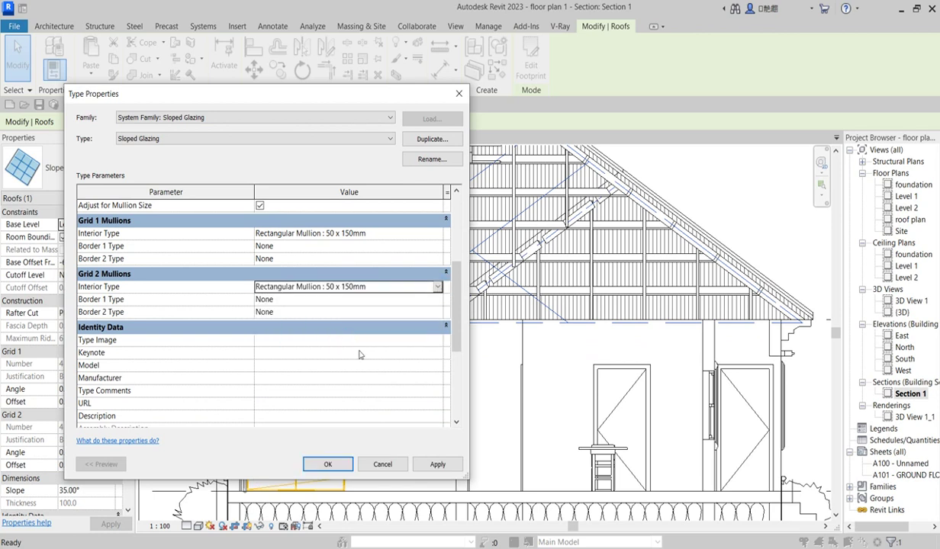
click(319, 468)
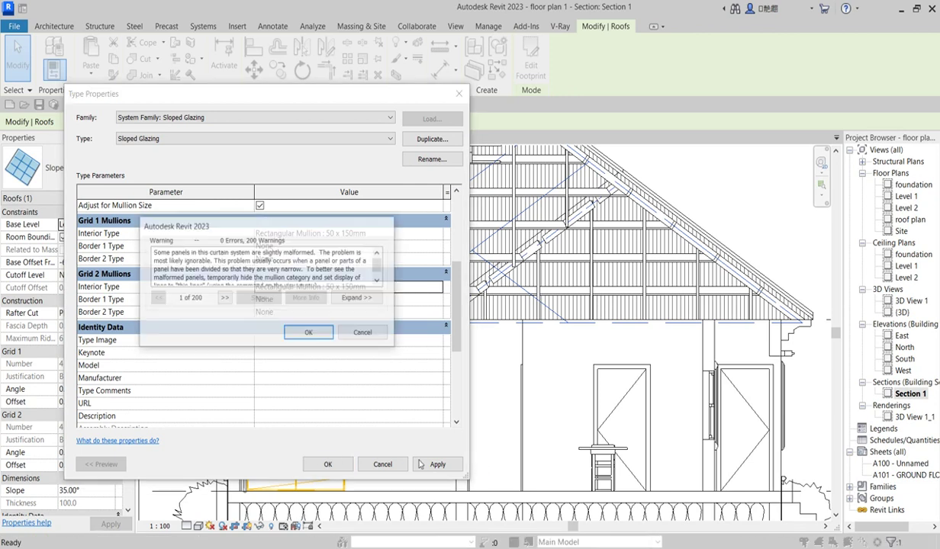
click(329, 328)
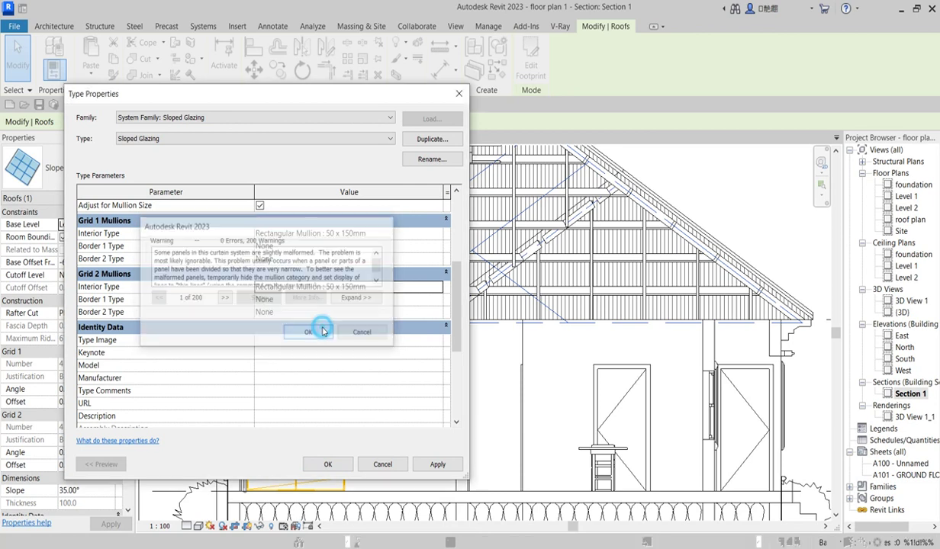
click(363, 370)
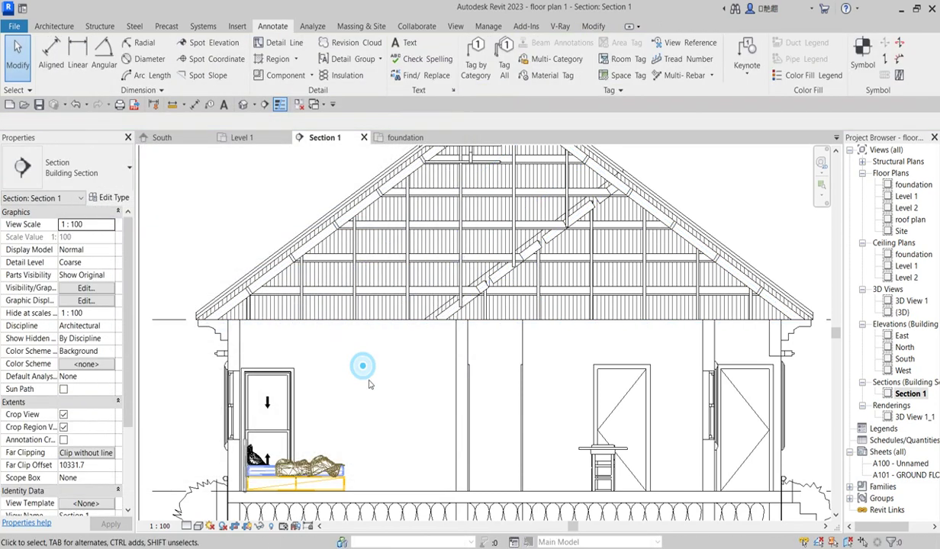
scroll(364, 365, down, 2)
scroll(596, 249, up, 3)
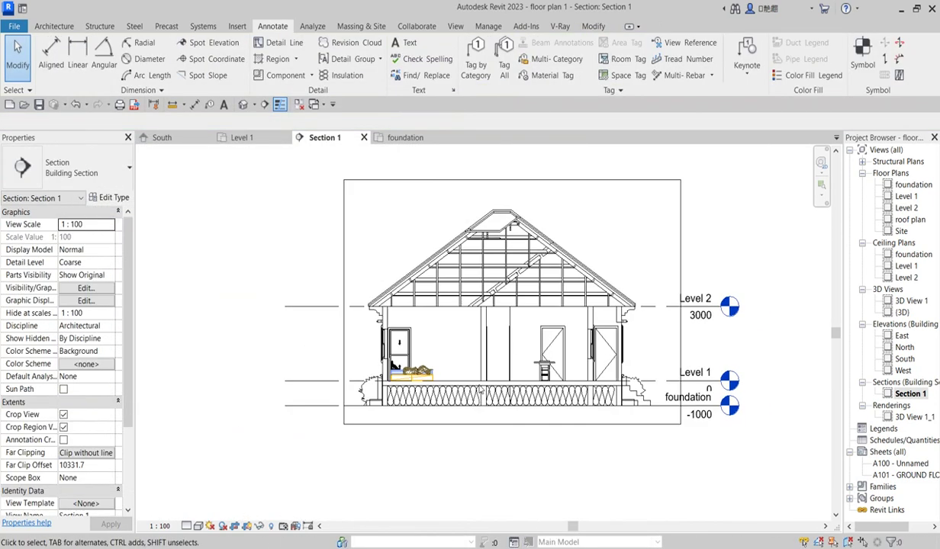
scroll(496, 284, up, 3)
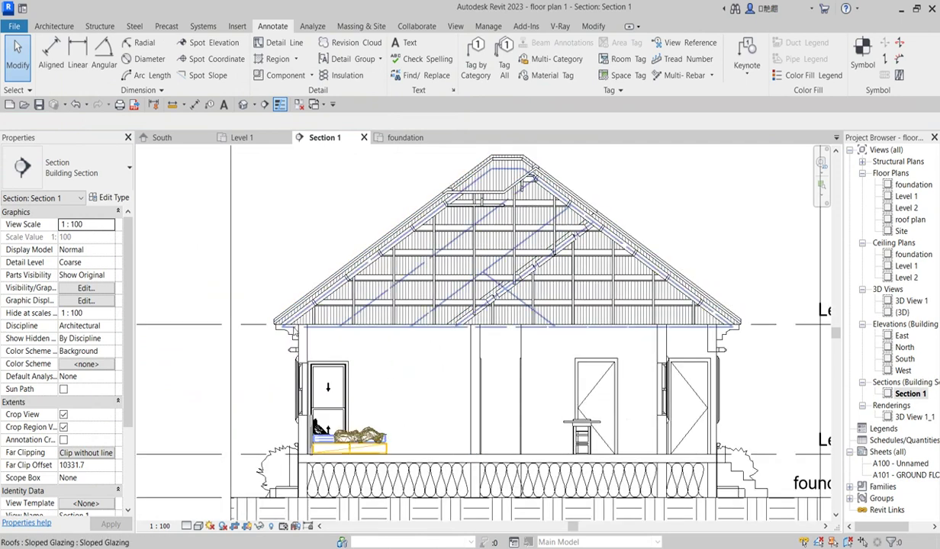
scroll(374, 377, down, 2)
scroll(370, 379, up, 4)
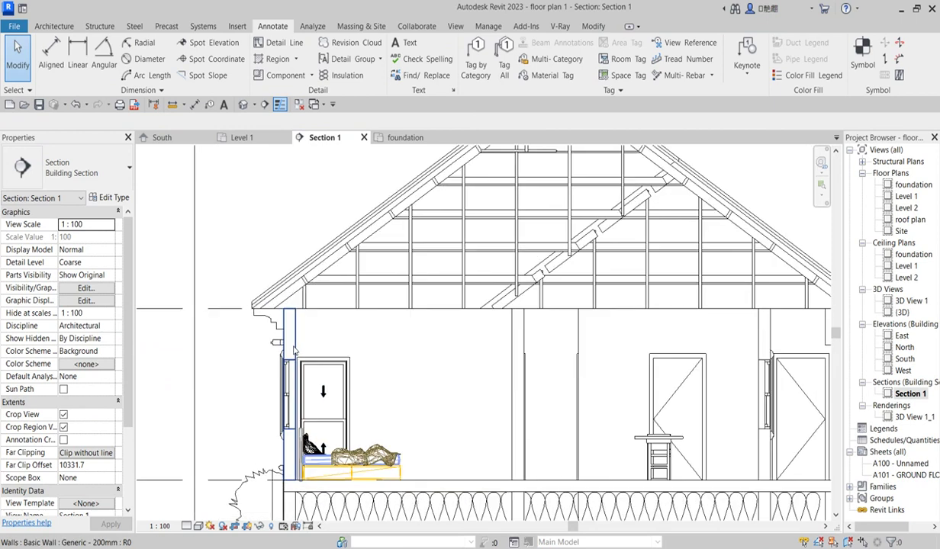
scroll(306, 305, down, 2)
scroll(465, 316, down, 1)
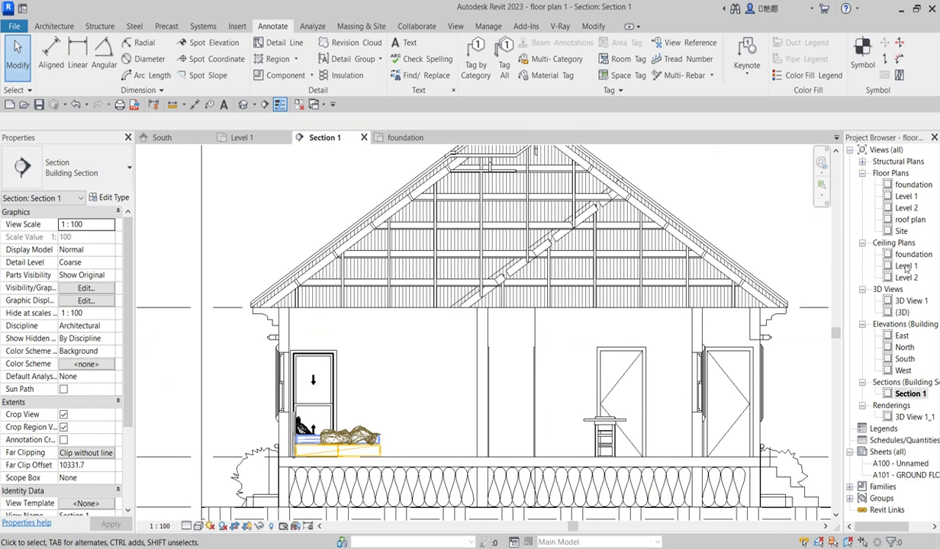
Open the Level 1 ceiling plan and start a Compound Ceiling Plain ceiling at 2800.0 offset.
double_click(905, 266)
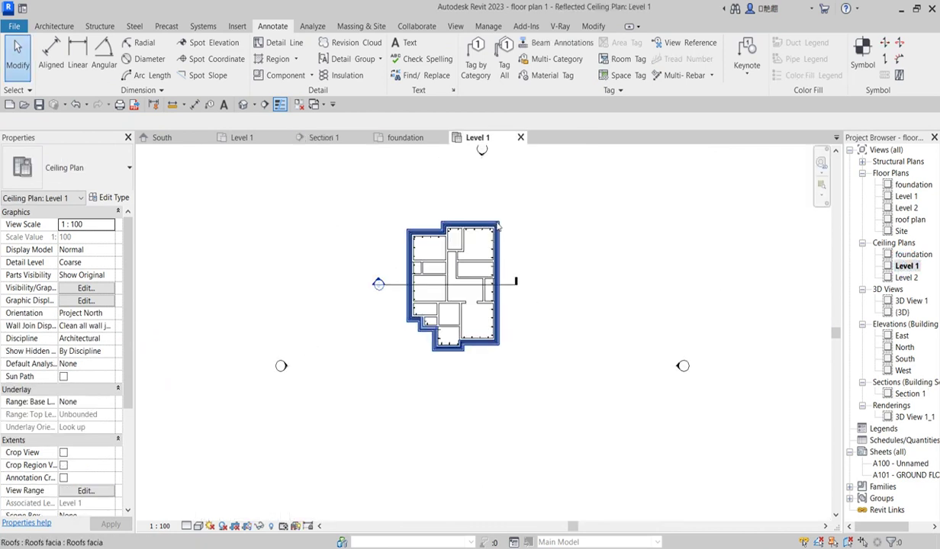
scroll(492, 228, up, 2)
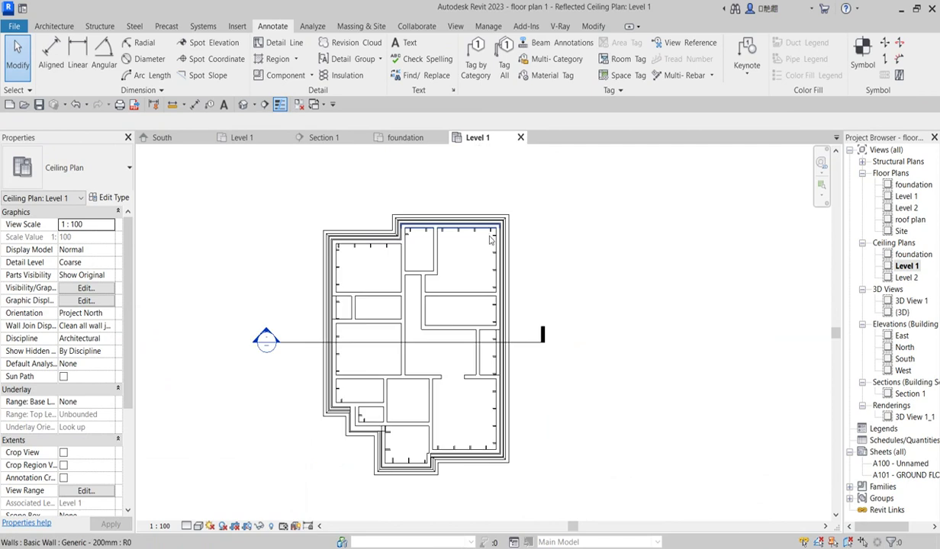
click(58, 27)
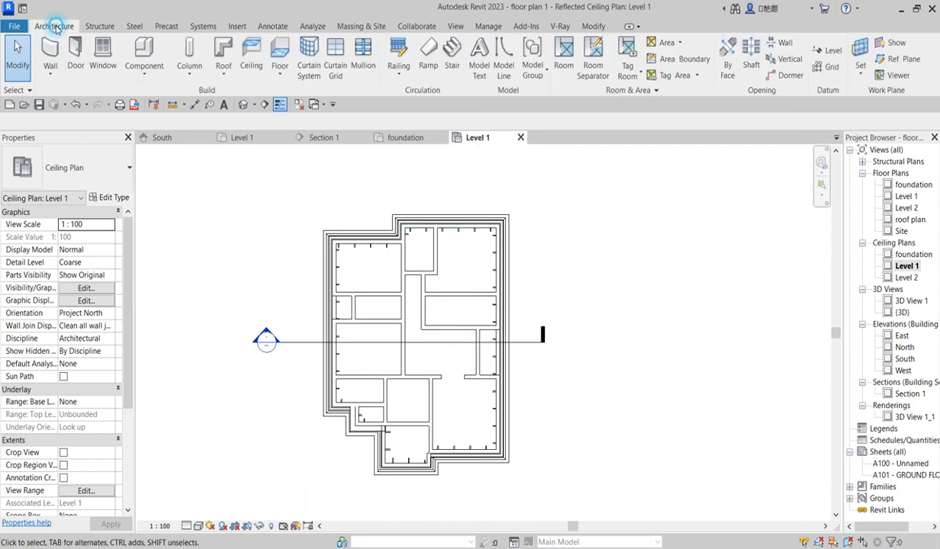
click(251, 58)
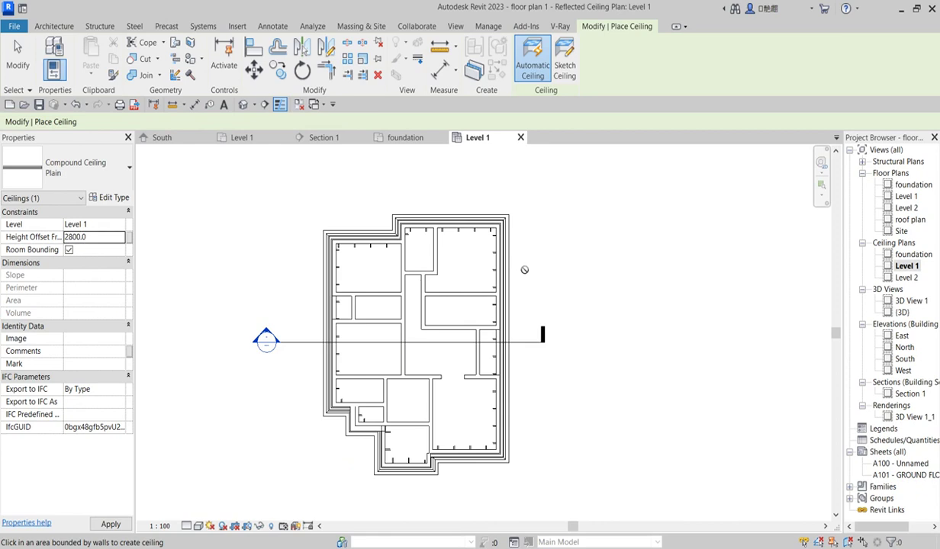
Switch to Sketch Ceiling using the Rectangle boundary draw tool.
click(562, 68)
scroll(344, 292, up, 2)
click(405, 377)
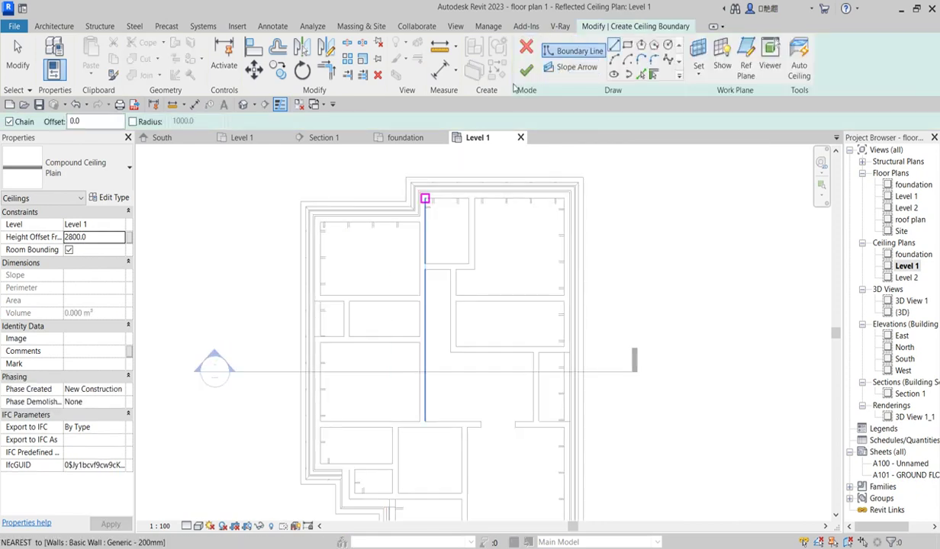
click(626, 45)
scroll(419, 225, up, 1)
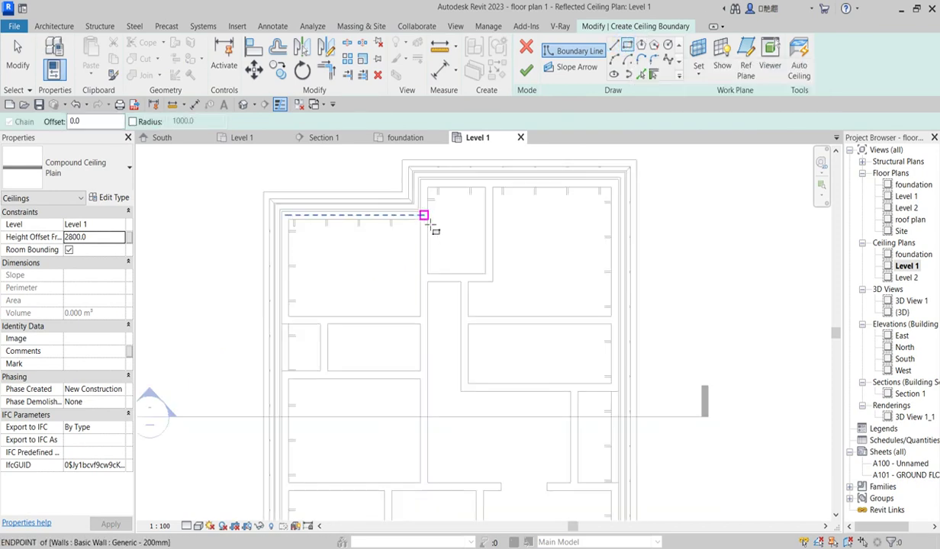
Draw boundary rectangles around the top-left, lower-left, central and narrow right rooms.
click(421, 219)
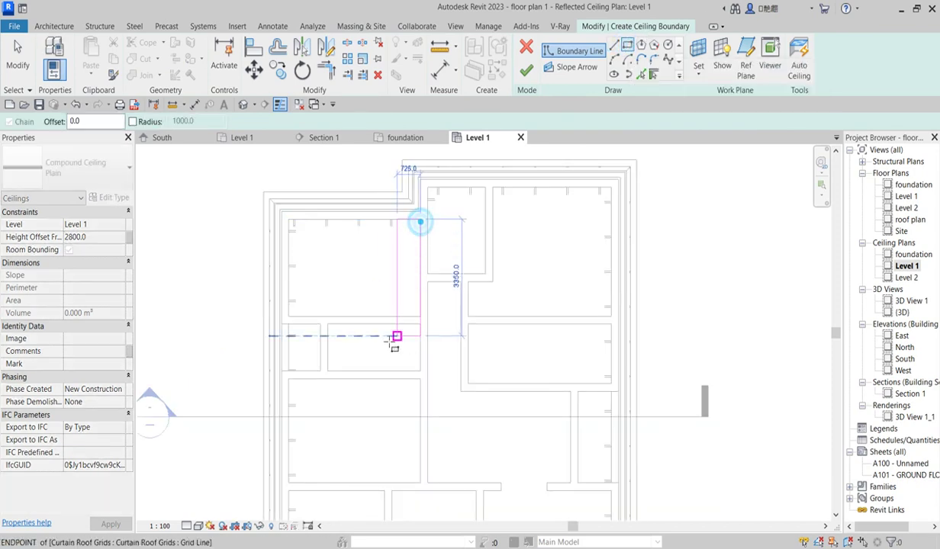
click(289, 316)
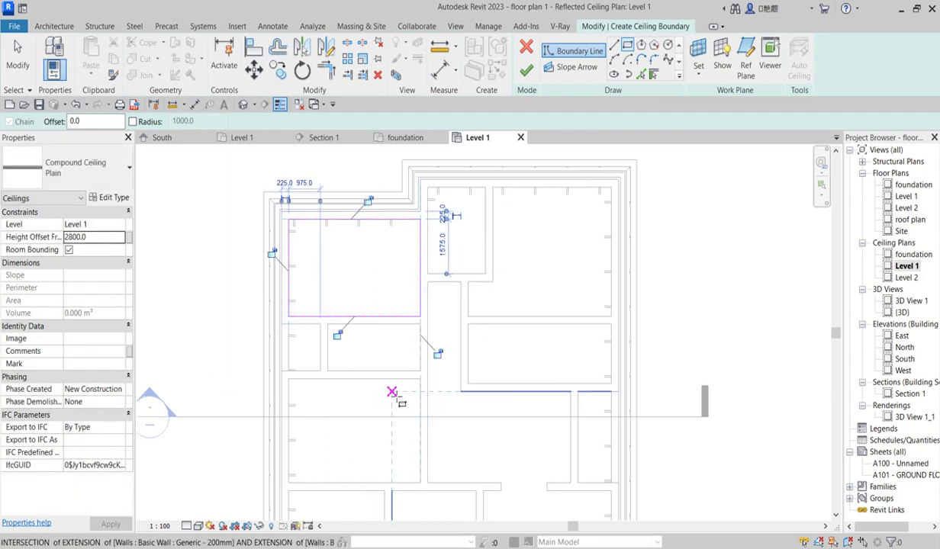
click(420, 379)
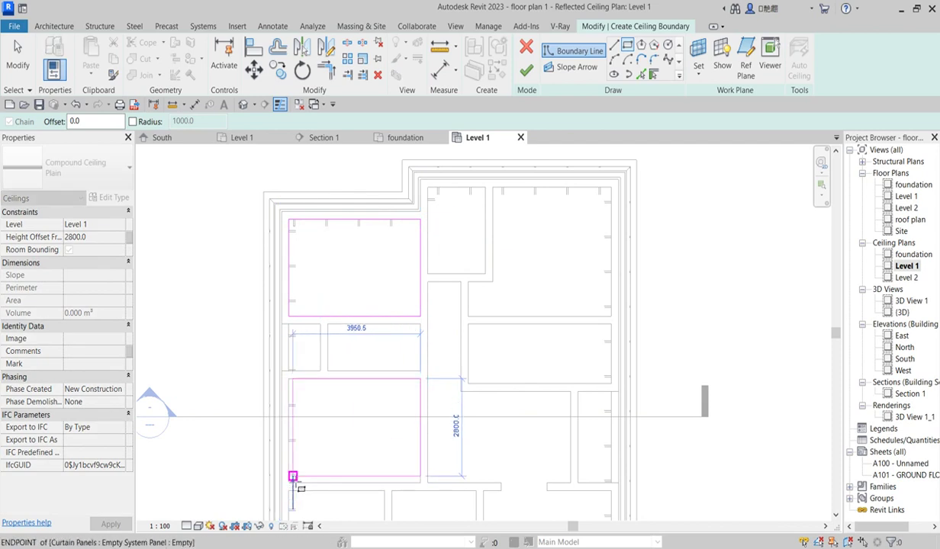
click(292, 476)
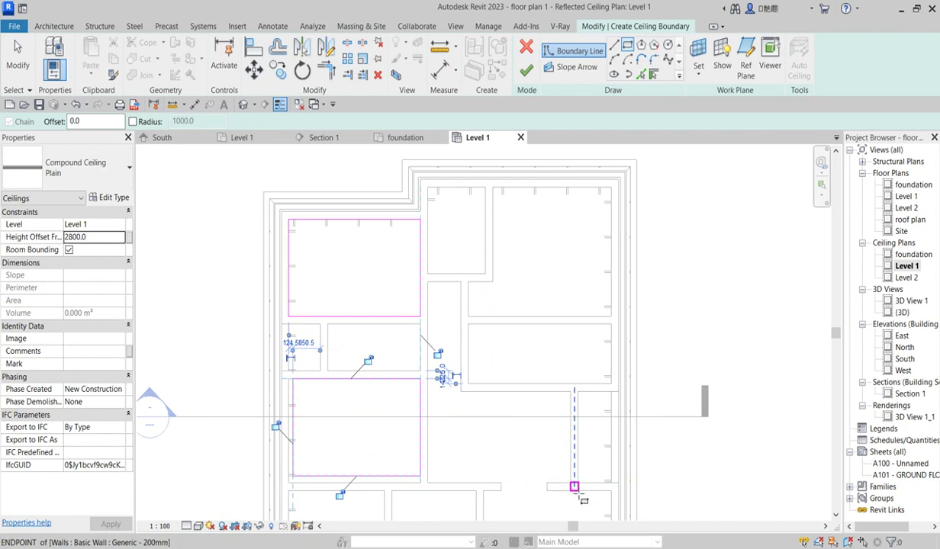
click(570, 483)
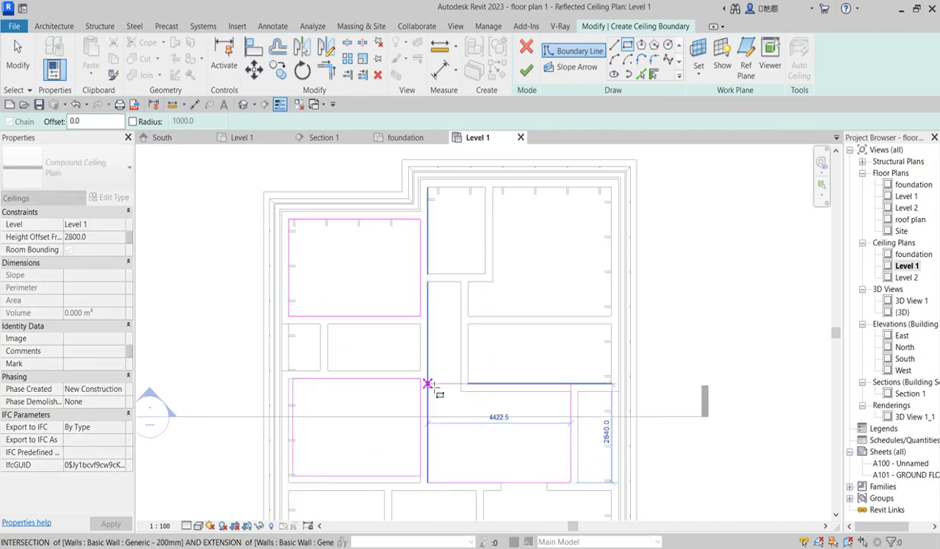
click(428, 386)
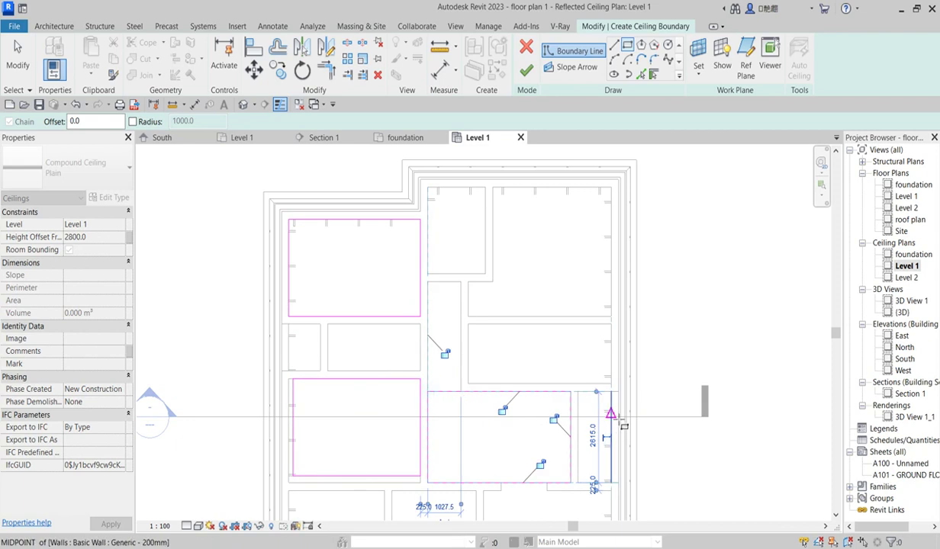
scroll(582, 395, up, 3)
click(541, 370)
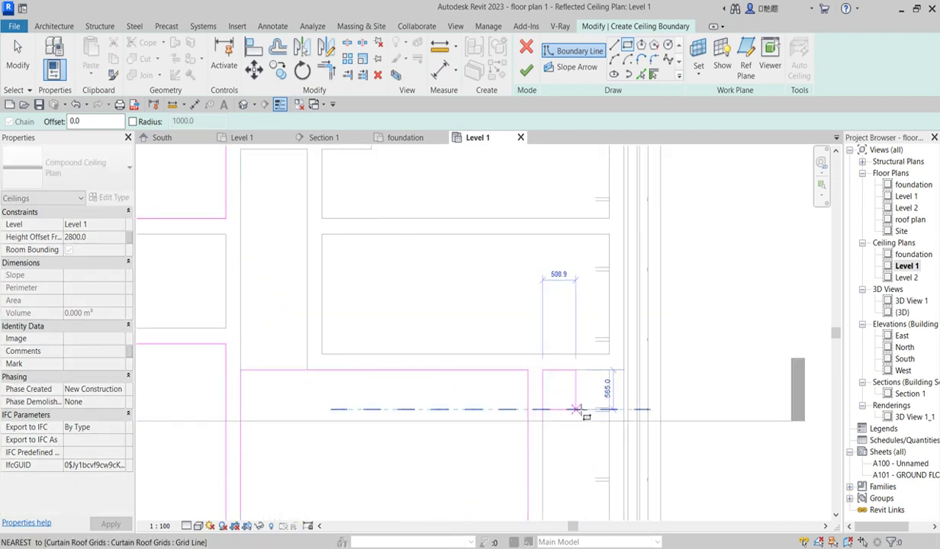
scroll(578, 409, down, 2)
scroll(595, 504, up, 1)
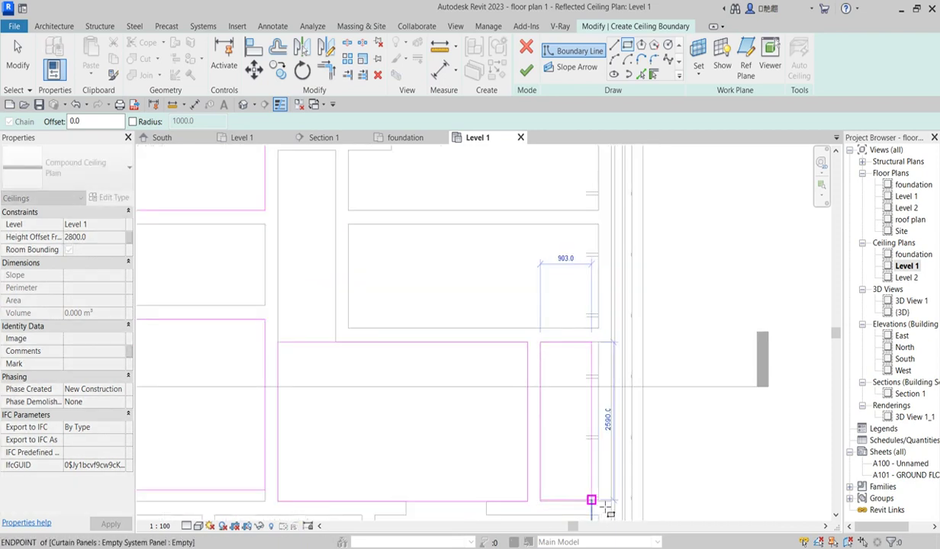
click(598, 502)
scroll(513, 341, down, 2)
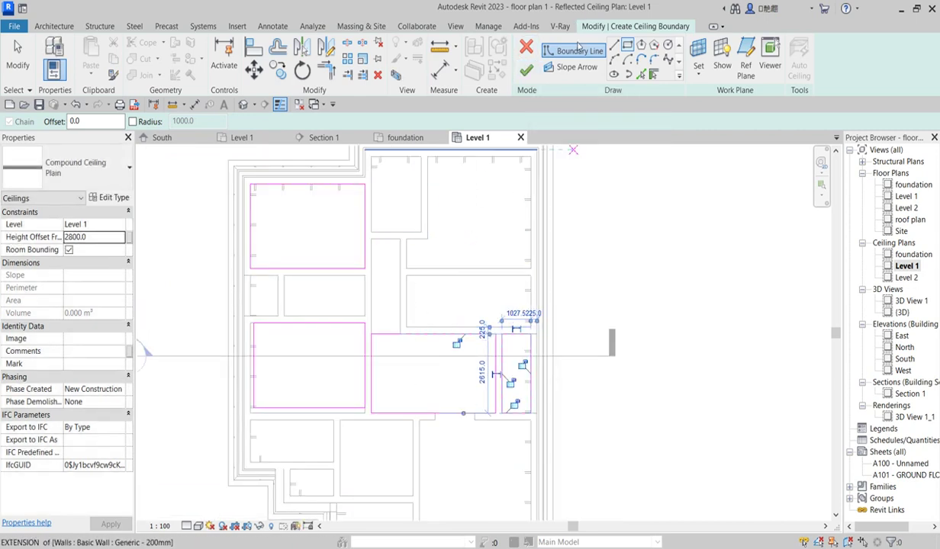
Finish the ceiling sketch and select the new ceiling in Section 1.
click(520, 76)
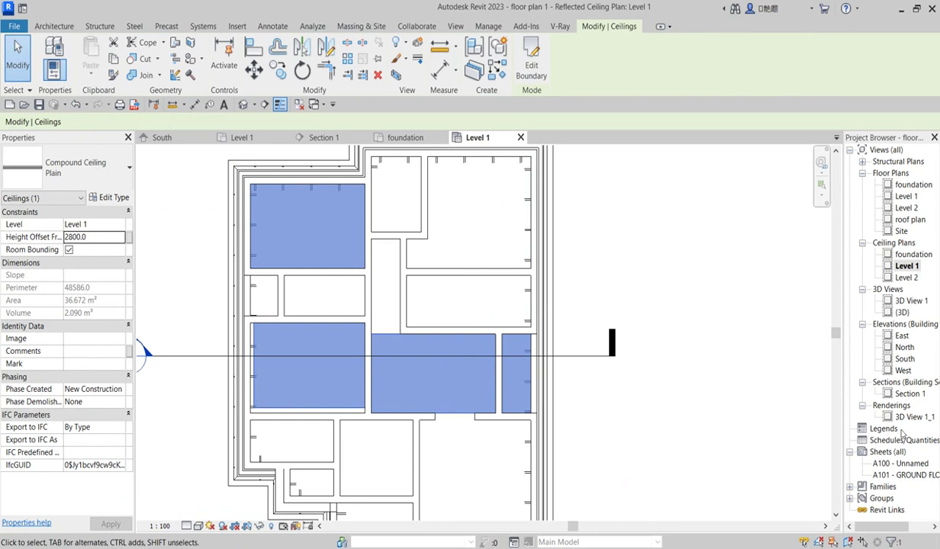
double_click(906, 395)
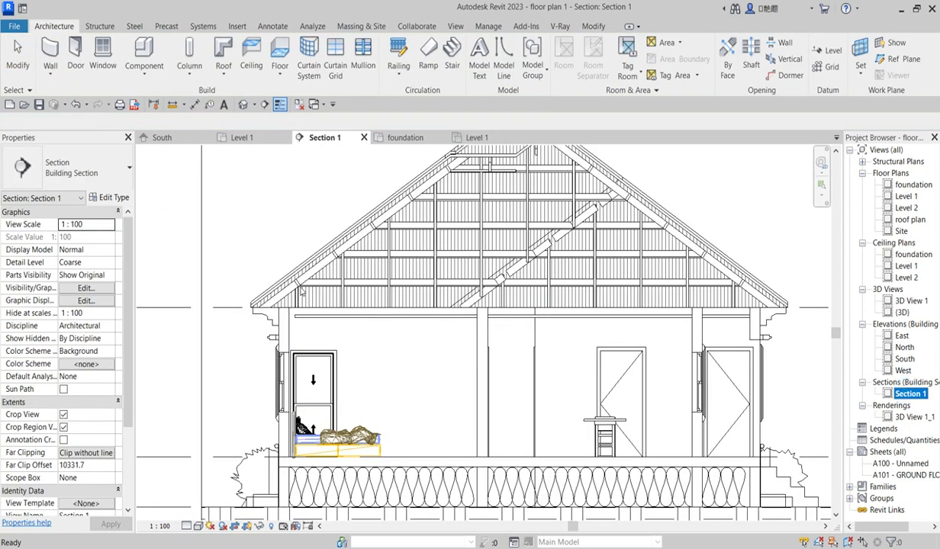
scroll(322, 321, up, 3)
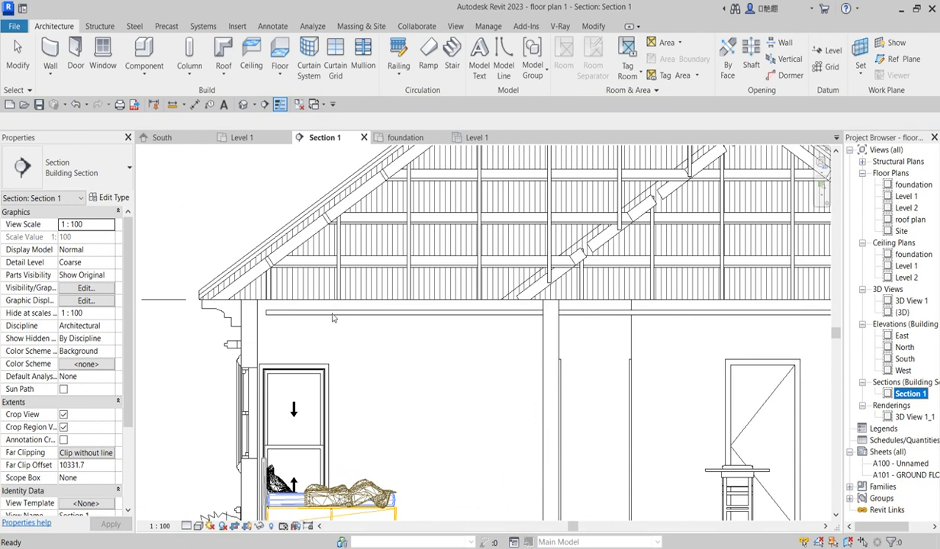
click(362, 344)
key(Escape)
scroll(351, 314, down, 3)
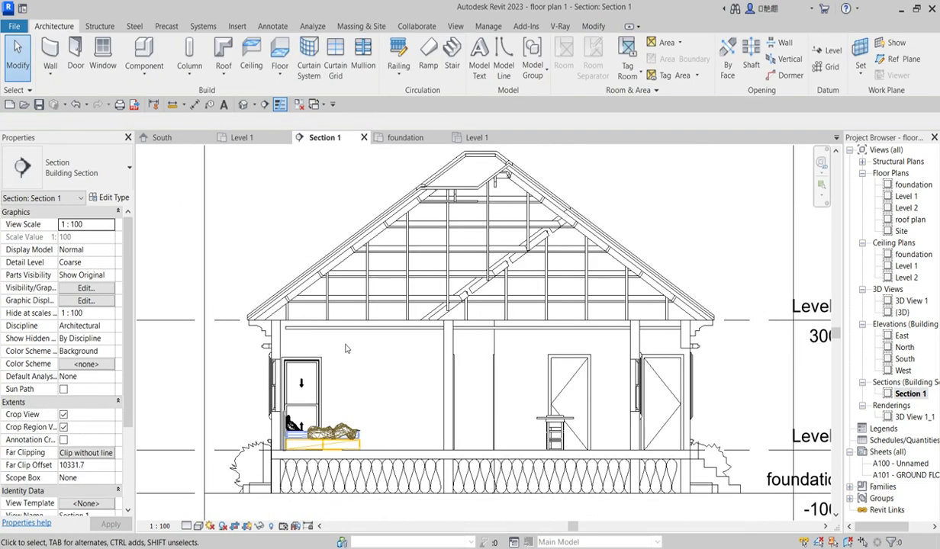
click(364, 329)
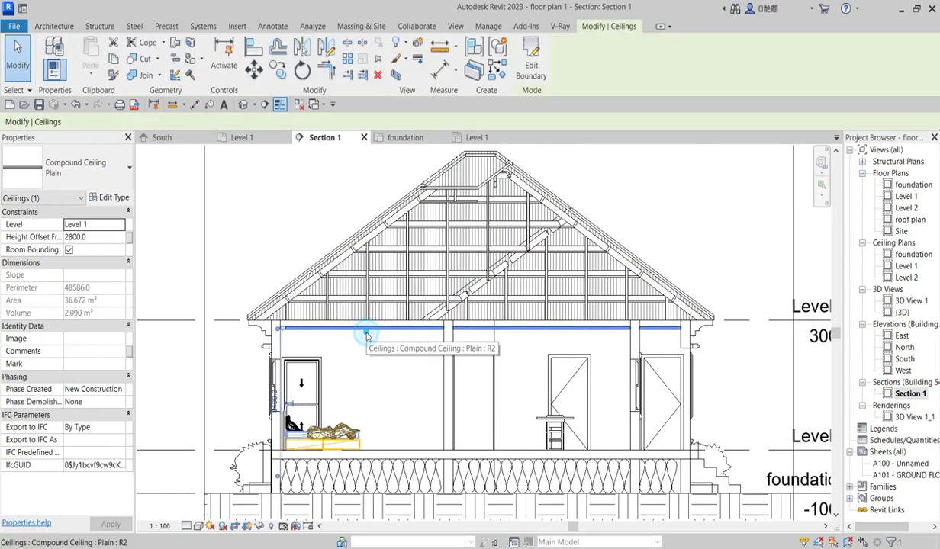
Edit the ceiling boundary in the Level 1 reflected ceiling plan.
click(531, 65)
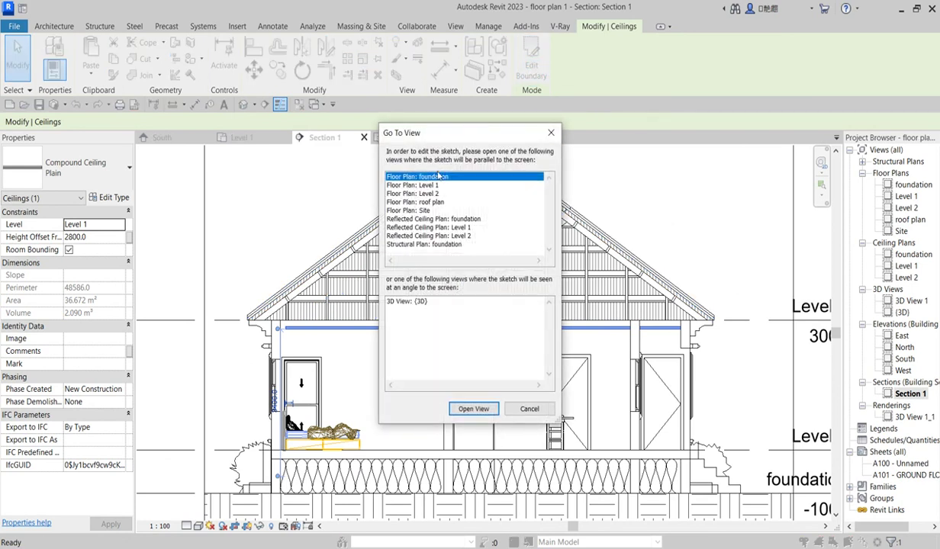
click(464, 235)
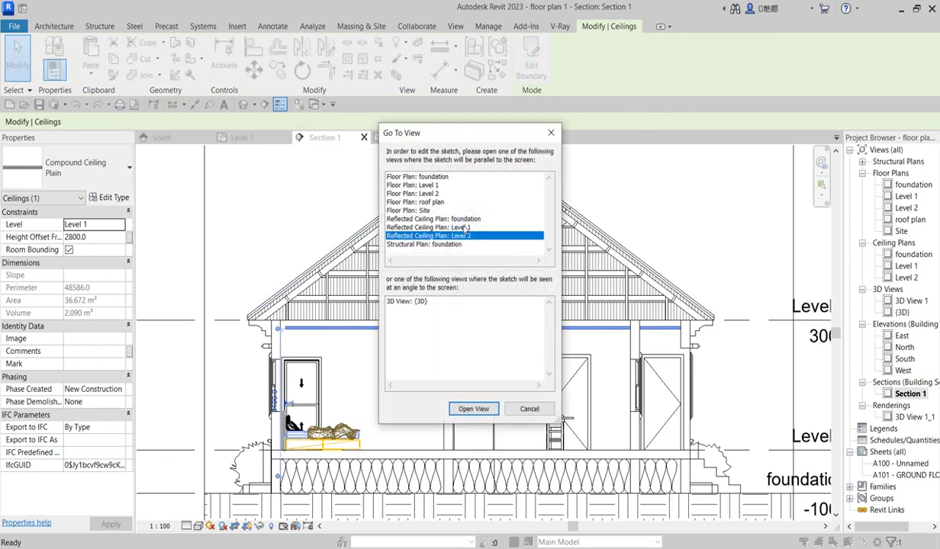
click(464, 228)
click(481, 414)
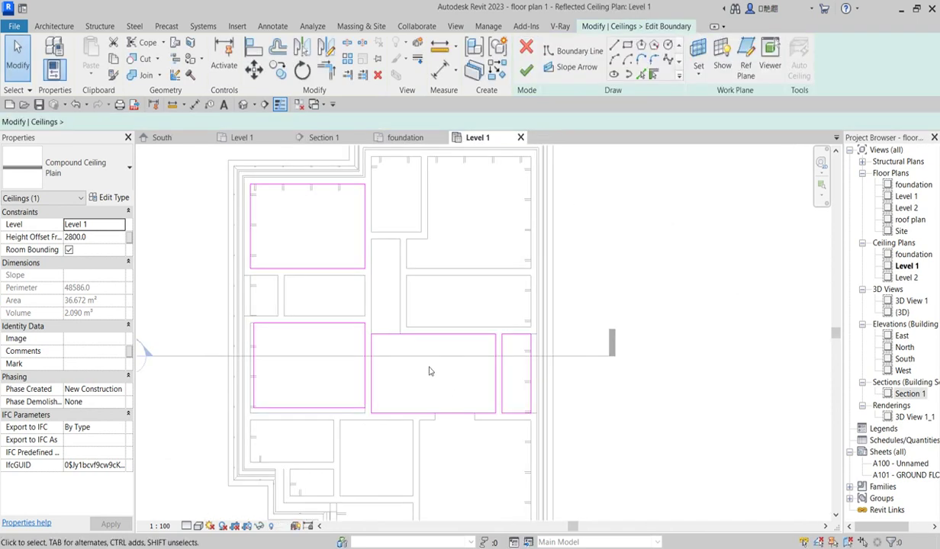
scroll(311, 369, up, 5)
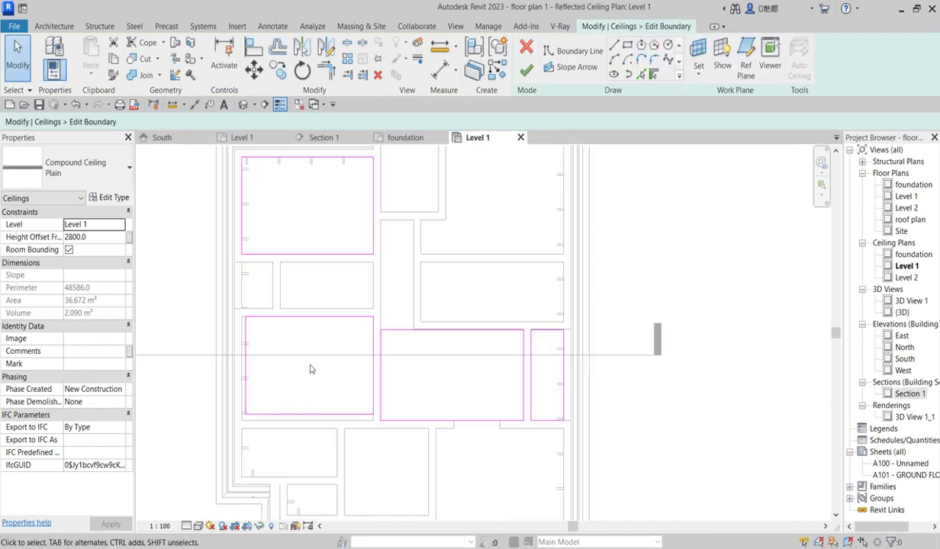
Try aligning an edge to the left wall, cancel, and finish the 37.021 m² boundary.
click(254, 48)
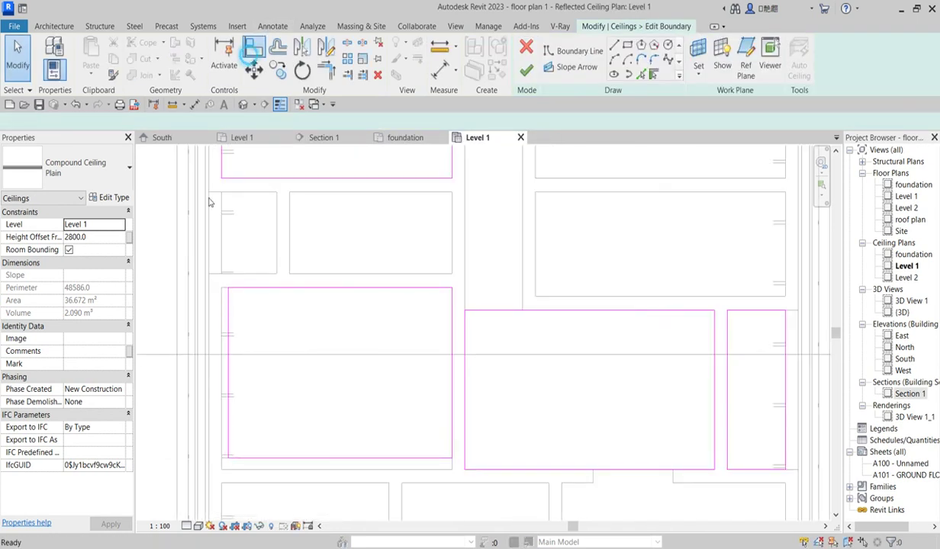
click(223, 306)
right_click(390, 297)
click(408, 303)
right_click(446, 230)
click(492, 237)
click(524, 74)
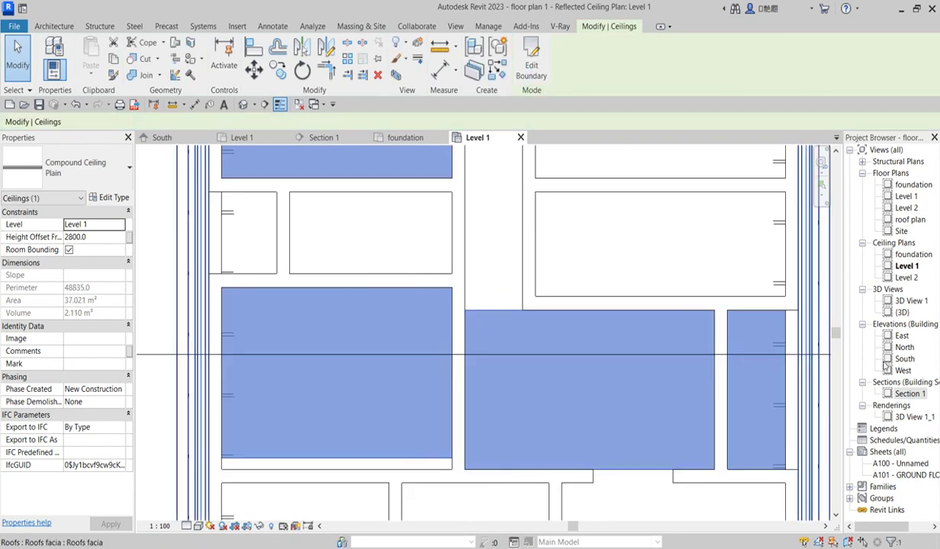
Open Section 1, clear the ceiling selection, and zoom in on the house.
double_click(908, 394)
scroll(363, 358, up, 2)
click(398, 352)
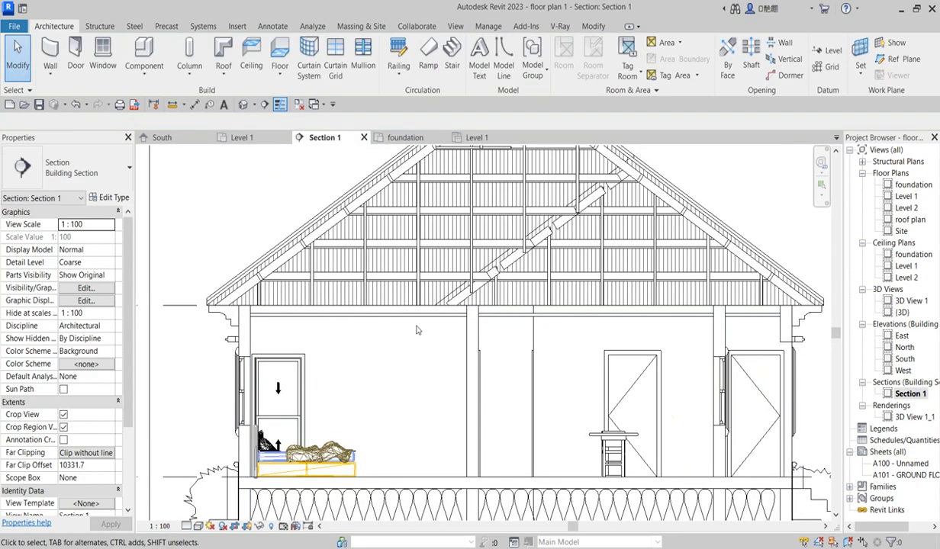
scroll(417, 331, down, 3)
scroll(259, 382, up, 3)
scroll(458, 343, down, 3)
scroll(664, 351, up, 3)
scroll(664, 351, down, 5)
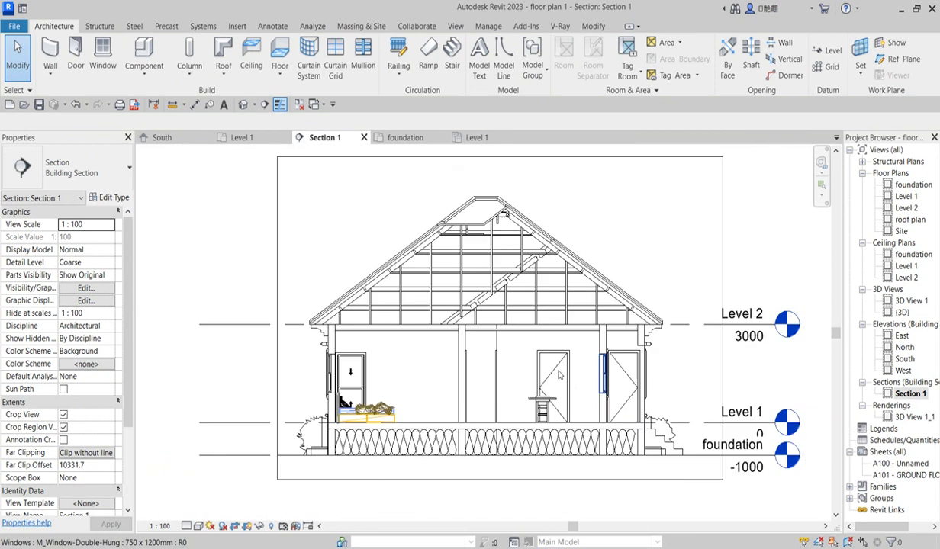
scroll(461, 323, up, 3)
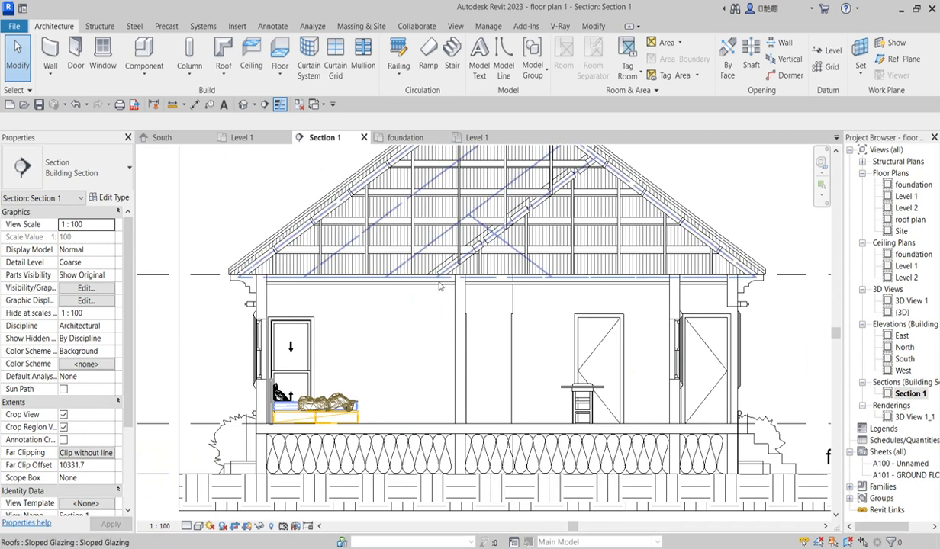
scroll(461, 323, down, 2)
scroll(566, 345, up, 2)
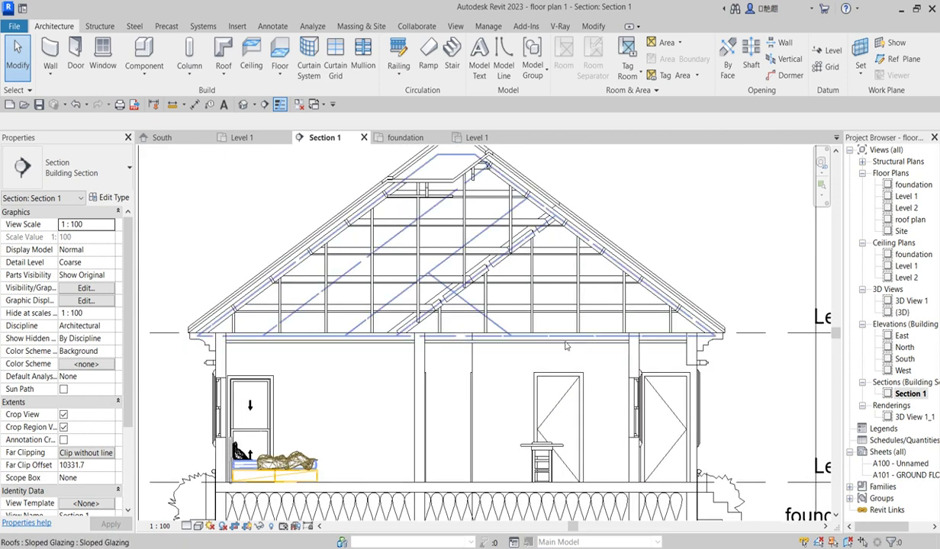
scroll(717, 336, up, 6)
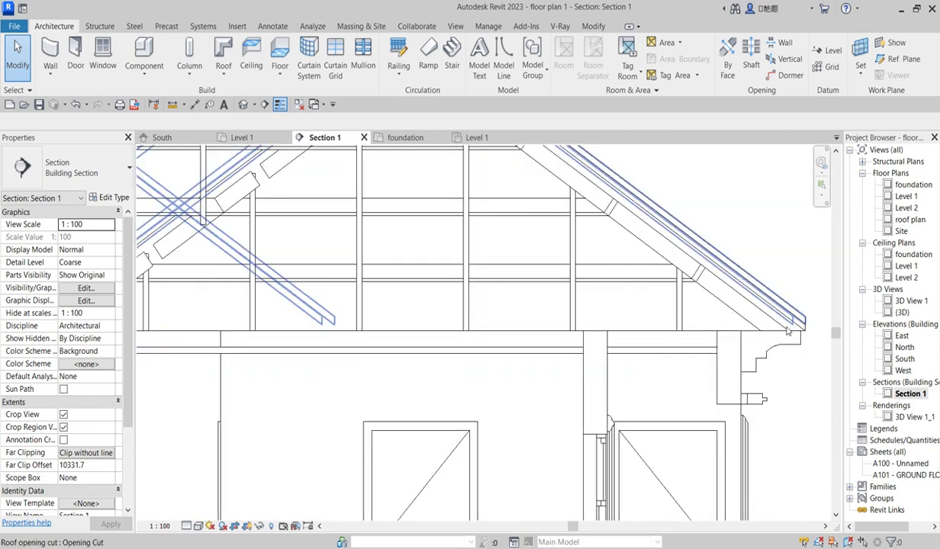
scroll(790, 329, up, 2)
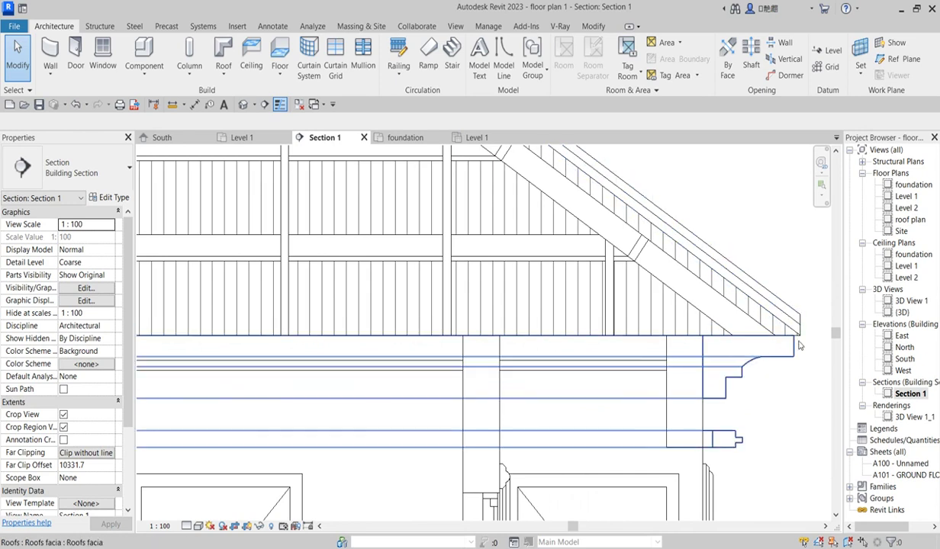
scroll(799, 346, up, 2)
scroll(758, 313, up, 2)
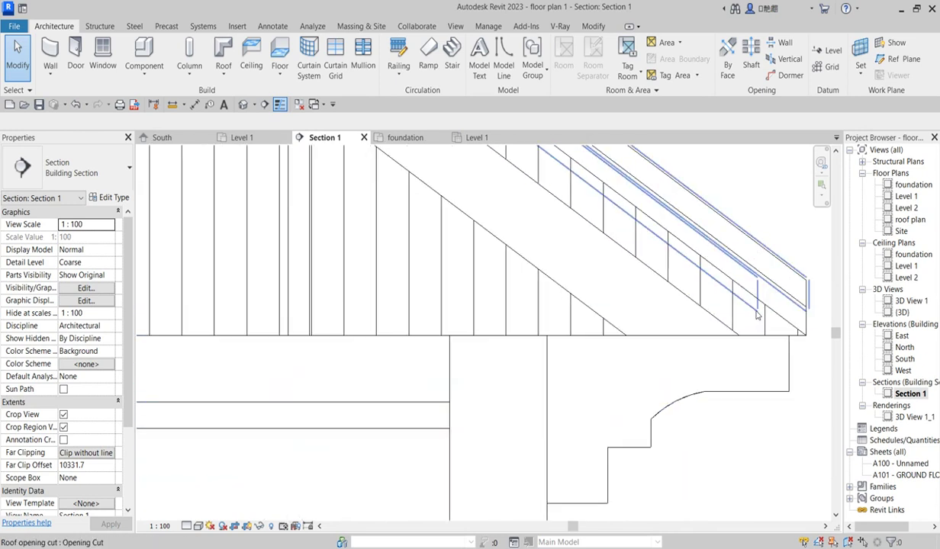
Select and deselect the roof, frame the section, and show the Annotate tools.
click(801, 338)
scroll(634, 276, down, 8)
scroll(634, 276, up, 4)
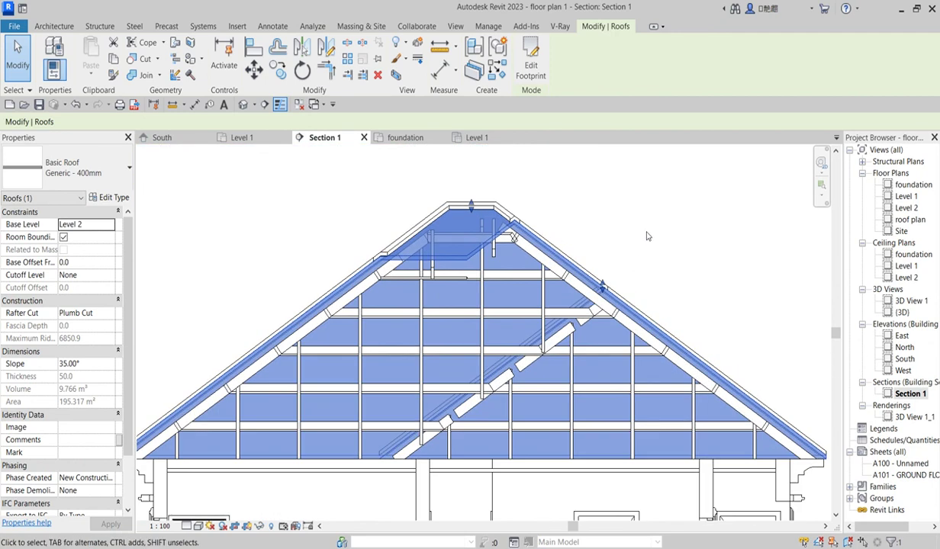
click(657, 221)
scroll(422, 244, down, 1)
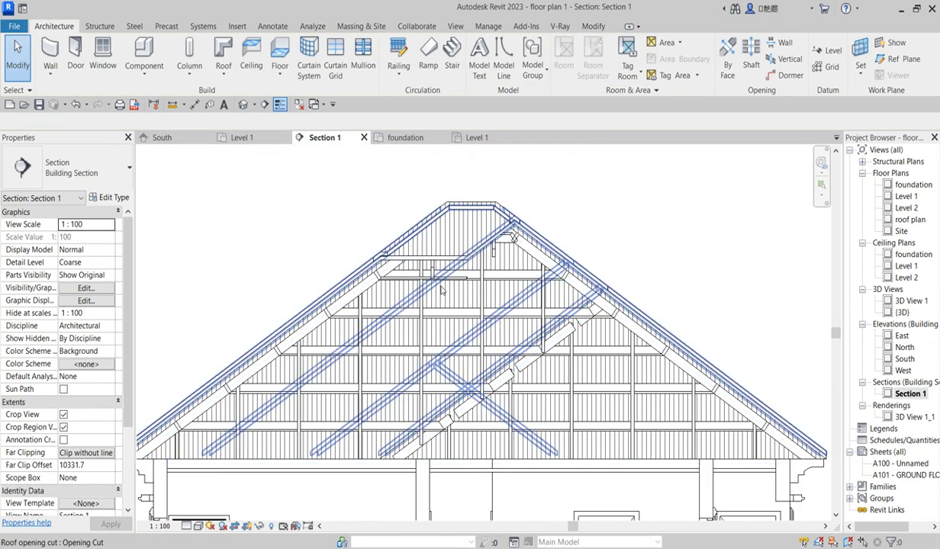
scroll(421, 244, down, 4)
scroll(350, 417, down, 3)
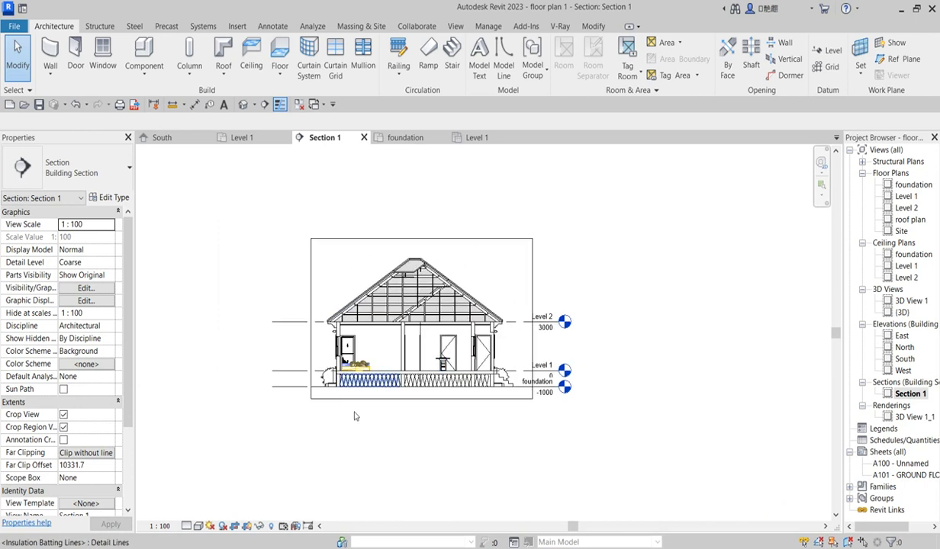
scroll(428, 410, up, 2)
scroll(428, 410, down, 2)
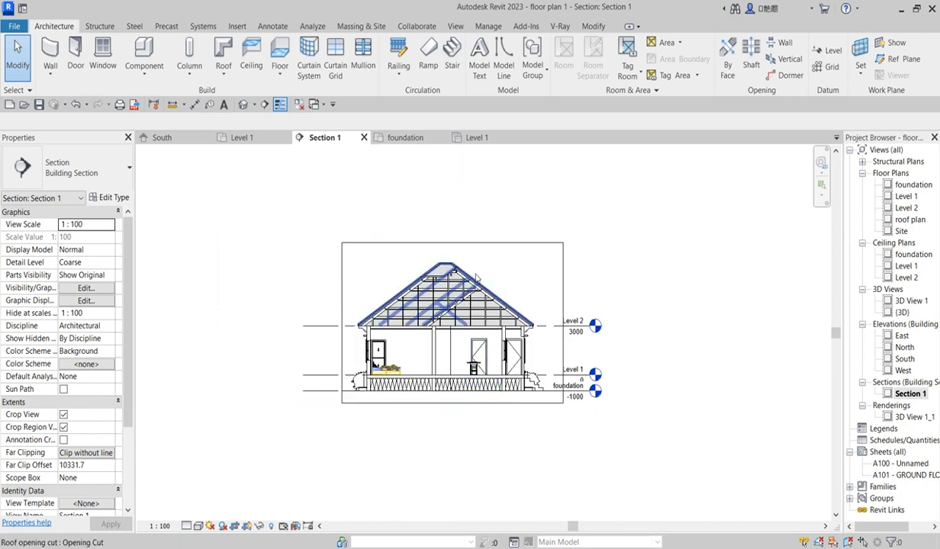
scroll(494, 303, up, 2)
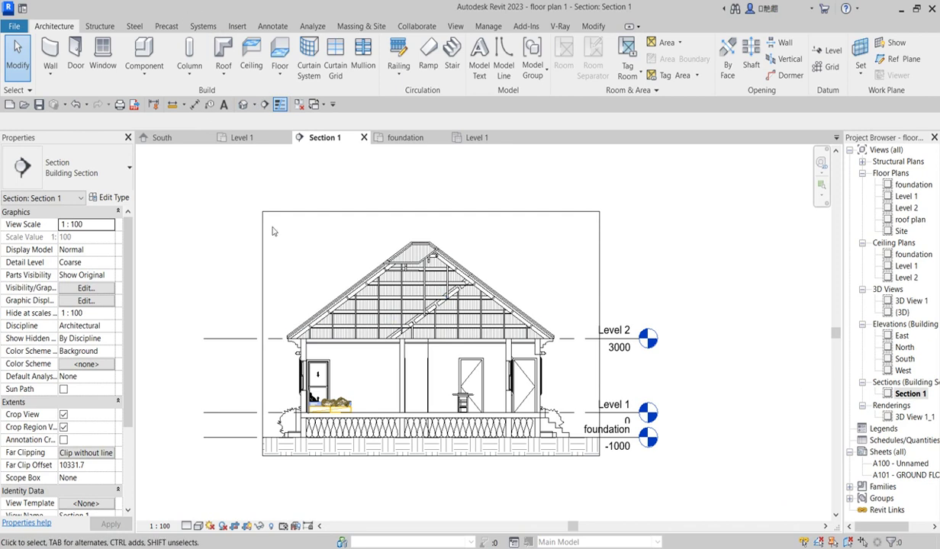
click(275, 28)
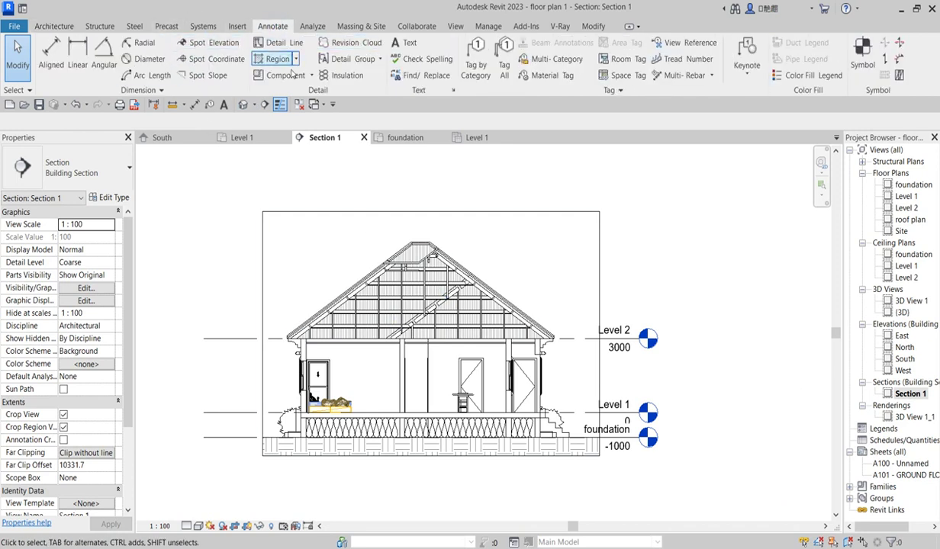
Dismiss the spell-check message and place a 'ROOF STYLE' text note above the roof.
click(419, 53)
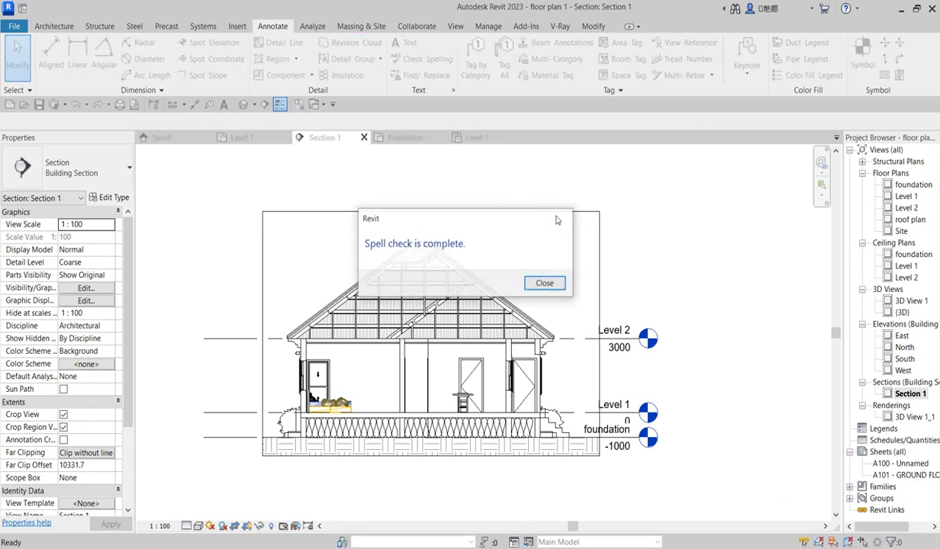
click(562, 221)
click(405, 43)
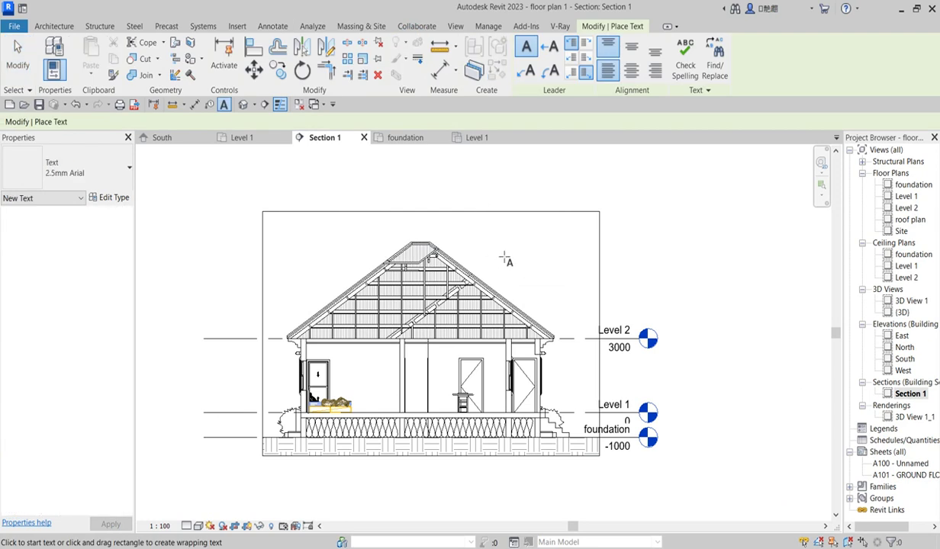
scroll(500, 242, up, 3)
click(499, 219)
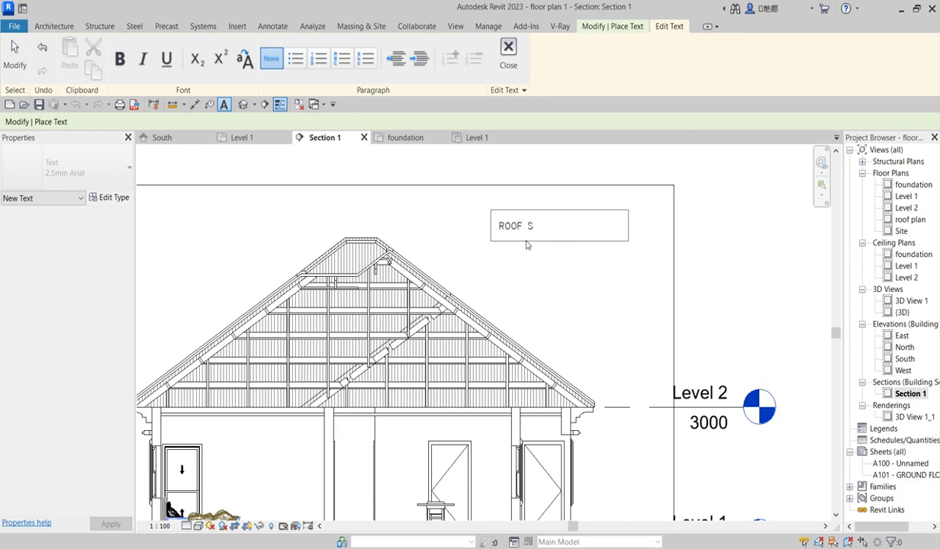
click(559, 270)
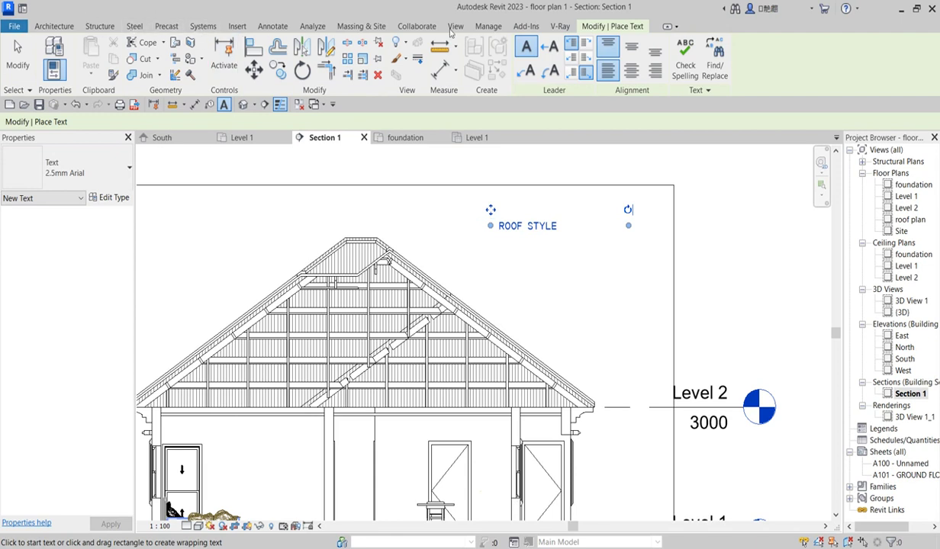
Draw a detail line from the right roof slope up to the ROOF STYLE note.
click(276, 26)
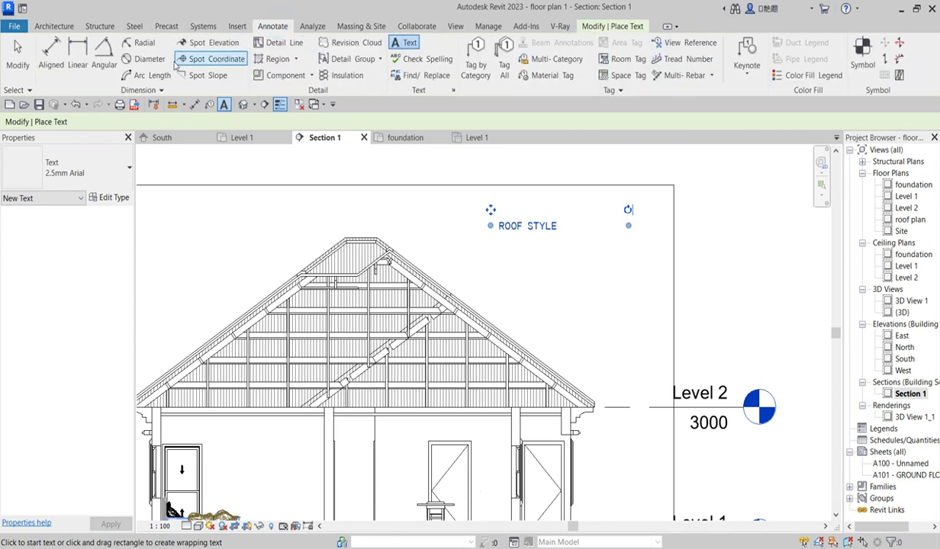
click(271, 43)
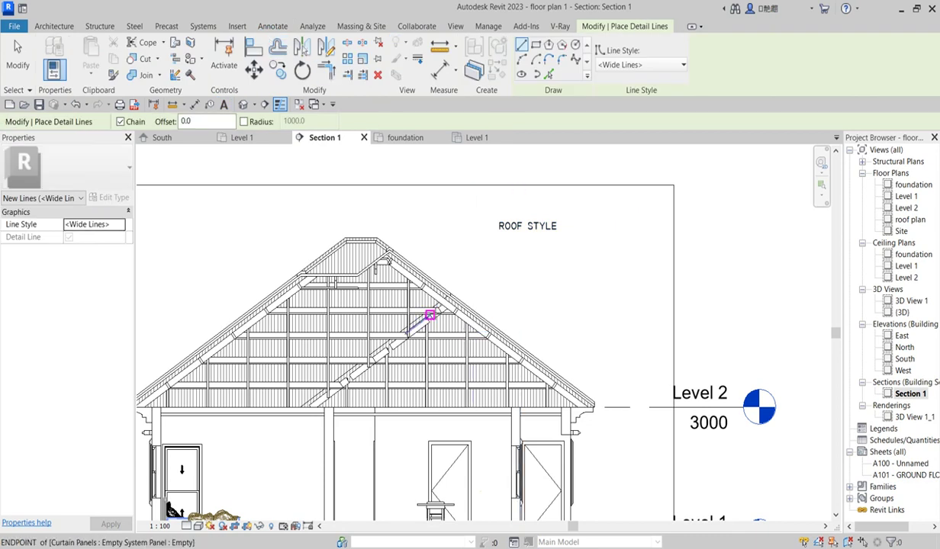
scroll(434, 303, up, 1)
scroll(434, 303, up, 1)
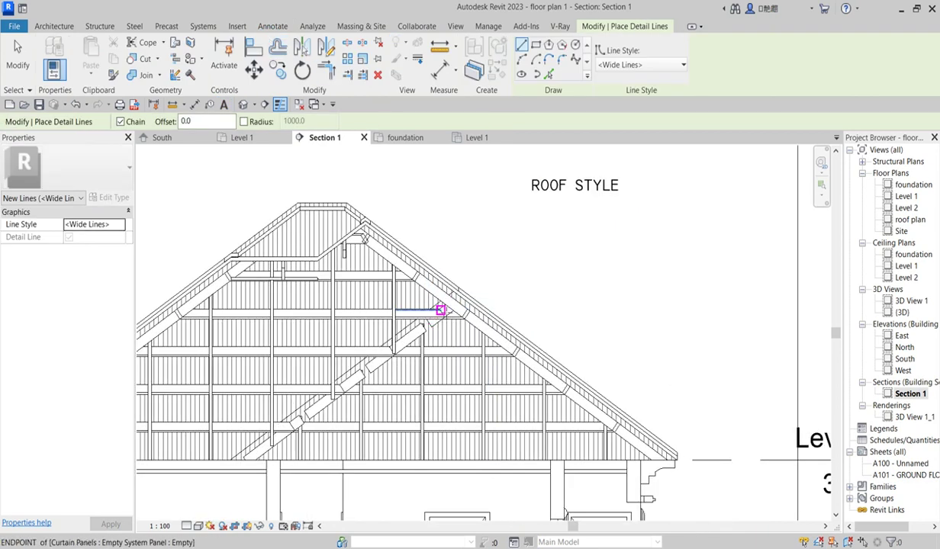
click(439, 307)
click(530, 194)
key(Escape)
Add a short horizontal line and a vertical line below ROOF STYLE to complete the leader.
scroll(541, 299, down, 2)
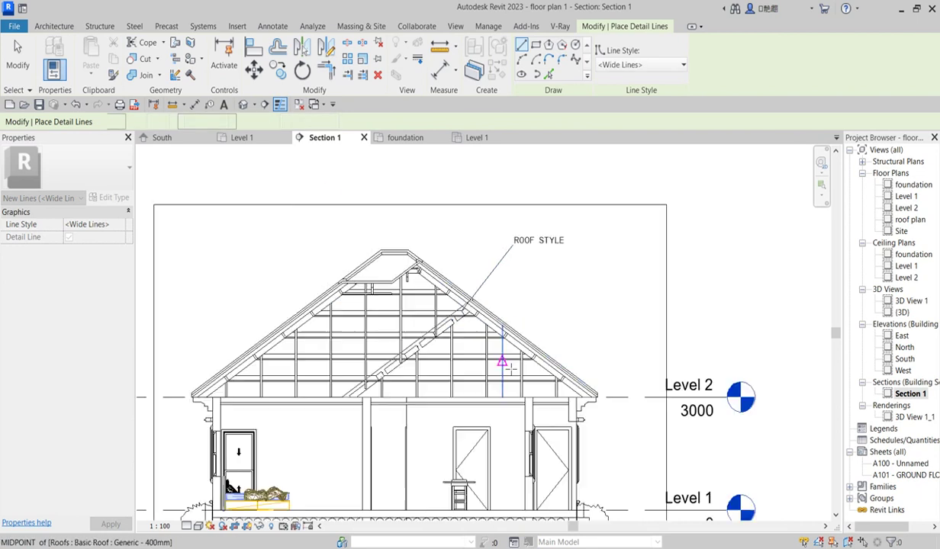
scroll(496, 290, up, 2)
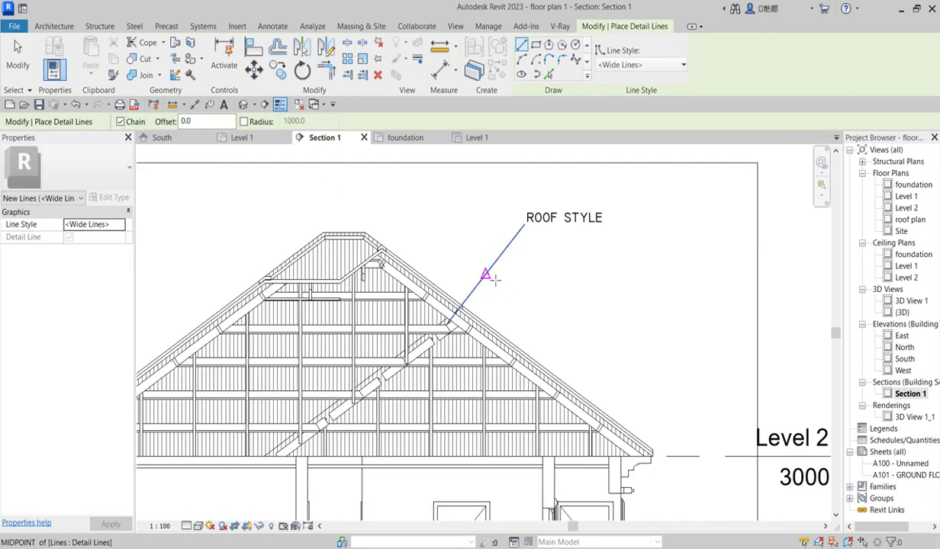
click(491, 277)
click(522, 276)
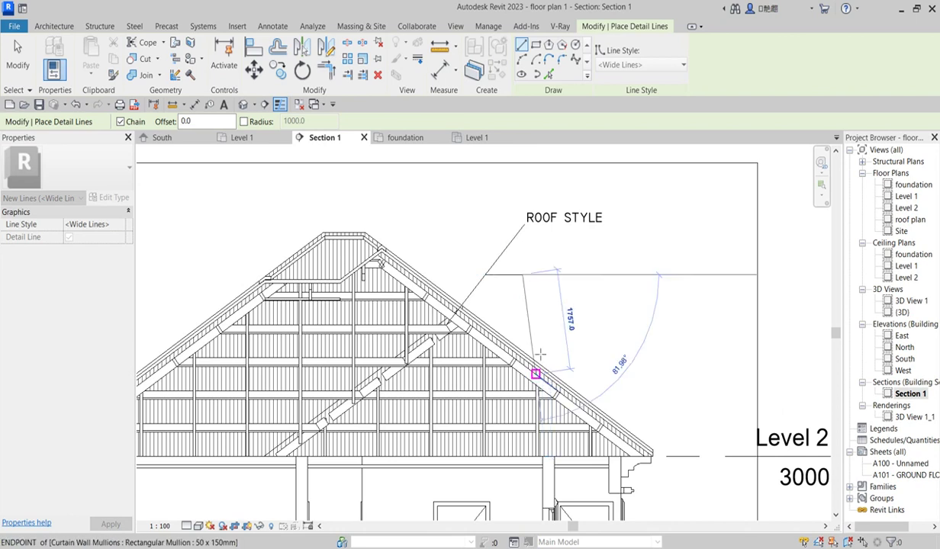
key(Escape)
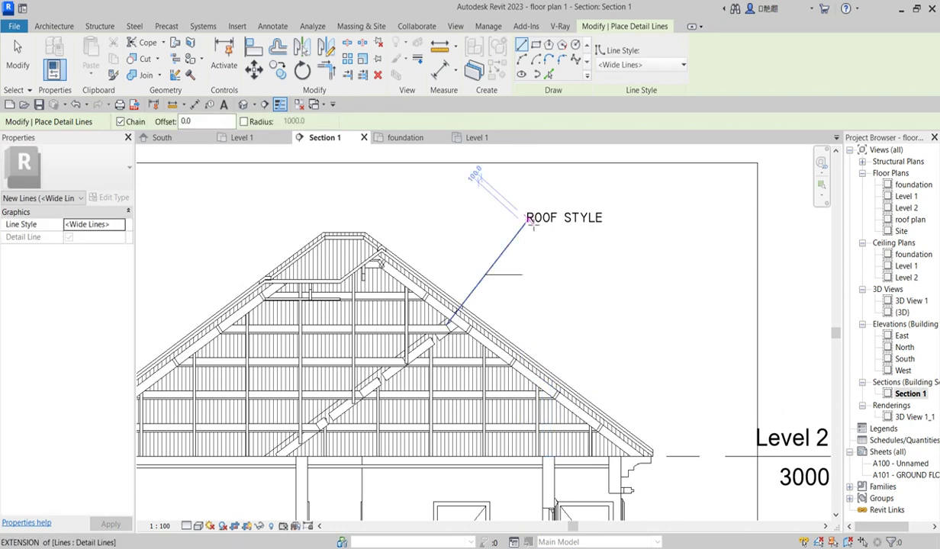
click(524, 224)
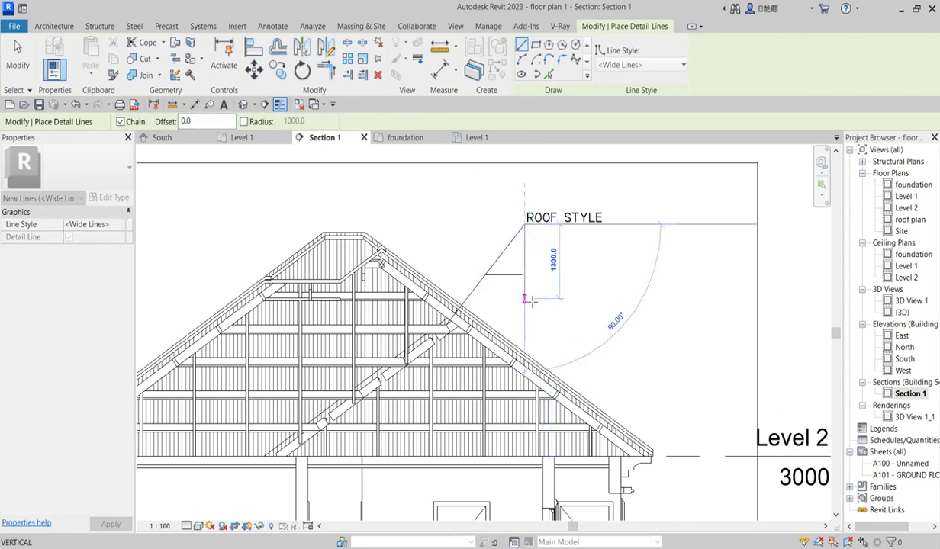
click(527, 300)
key(Escape)
key(Escape)
Copy the ROOF STYLE text note down into the left-hand room of the section.
scroll(496, 311, down, 2)
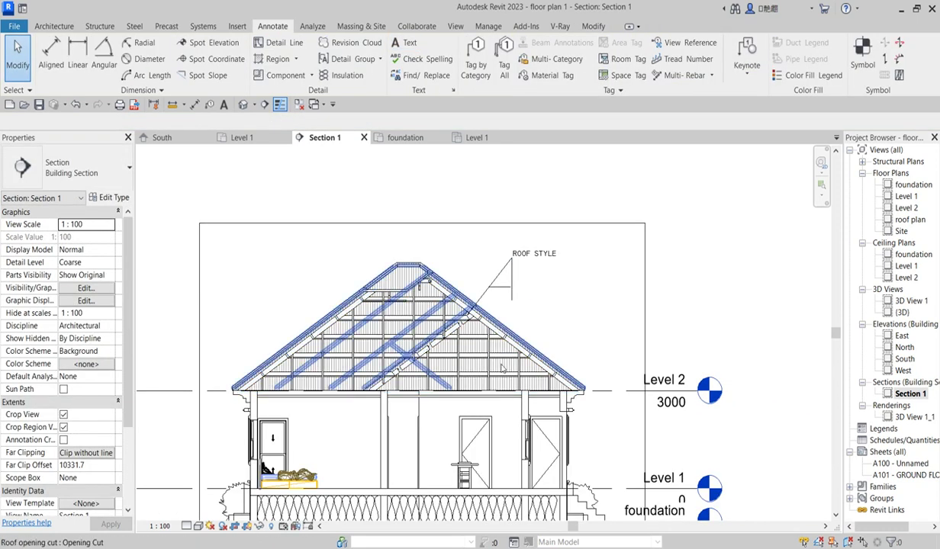
scroll(412, 432, down, 1)
scroll(412, 431, up, 1)
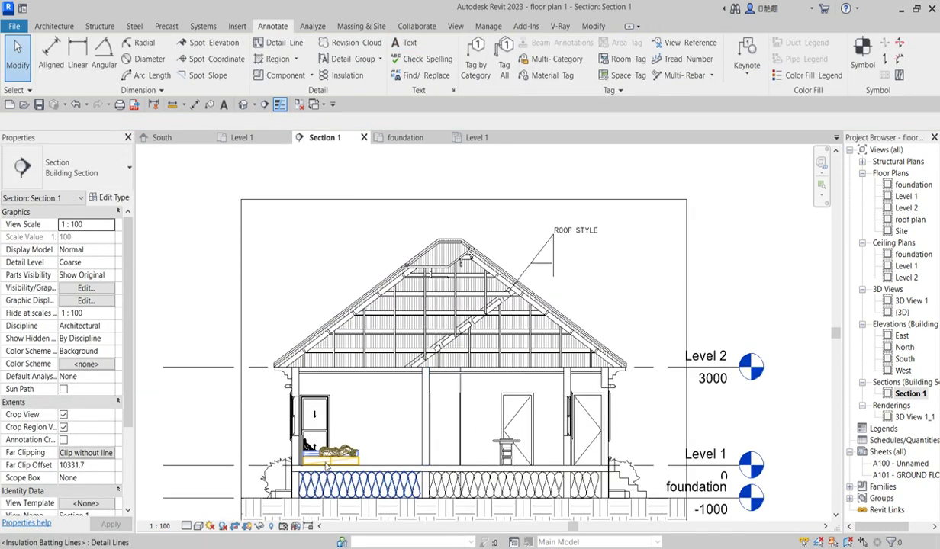
click(579, 241)
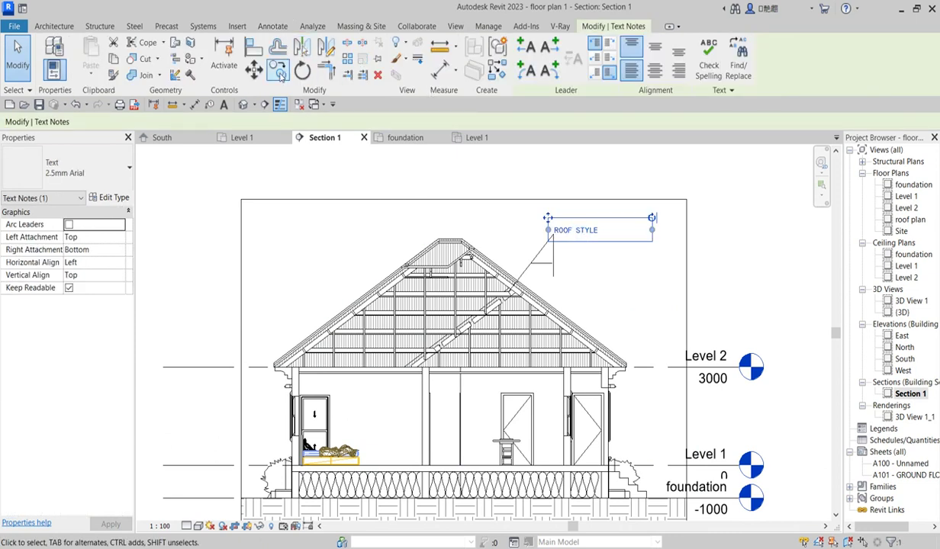
click(277, 70)
click(550, 229)
scroll(396, 416, up, 1)
click(374, 426)
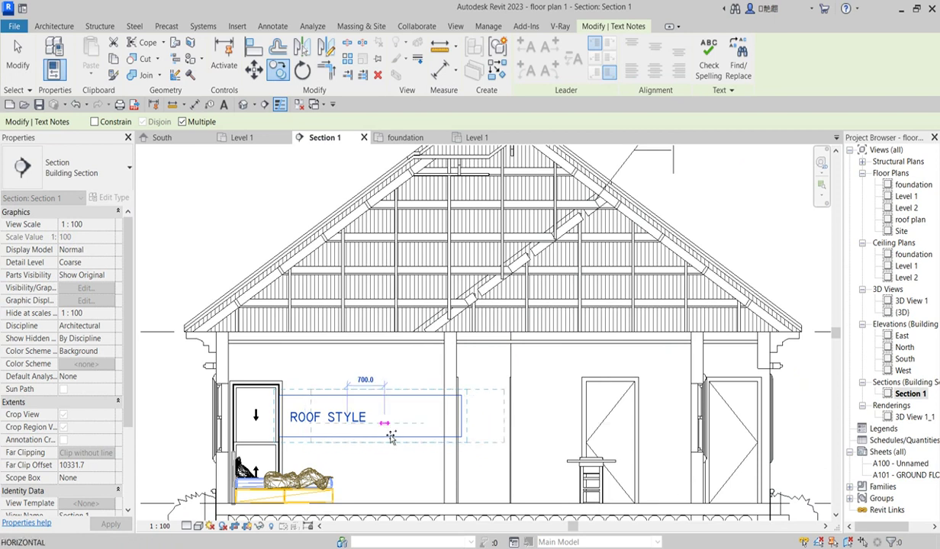
key(Escape)
Change the copied note's text to BEDROOM and narrow its text box to fit.
double_click(366, 418)
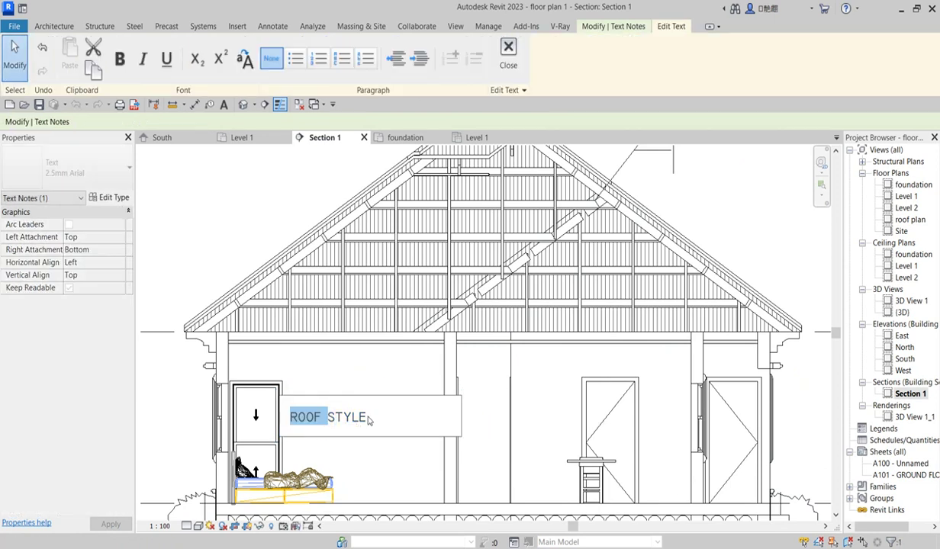
drag(372, 420, 289, 416)
click(220, 367)
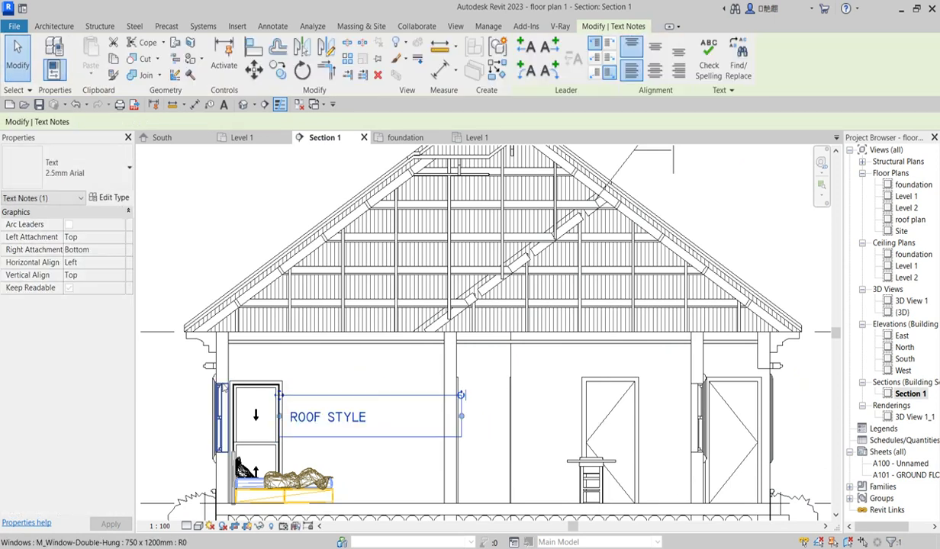
click(316, 416)
click(295, 418)
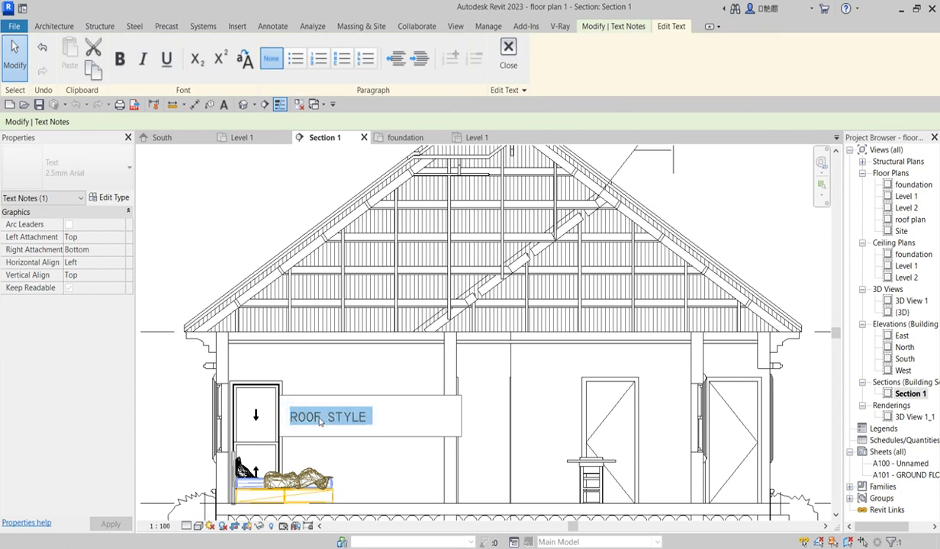
text(BEDROOM)
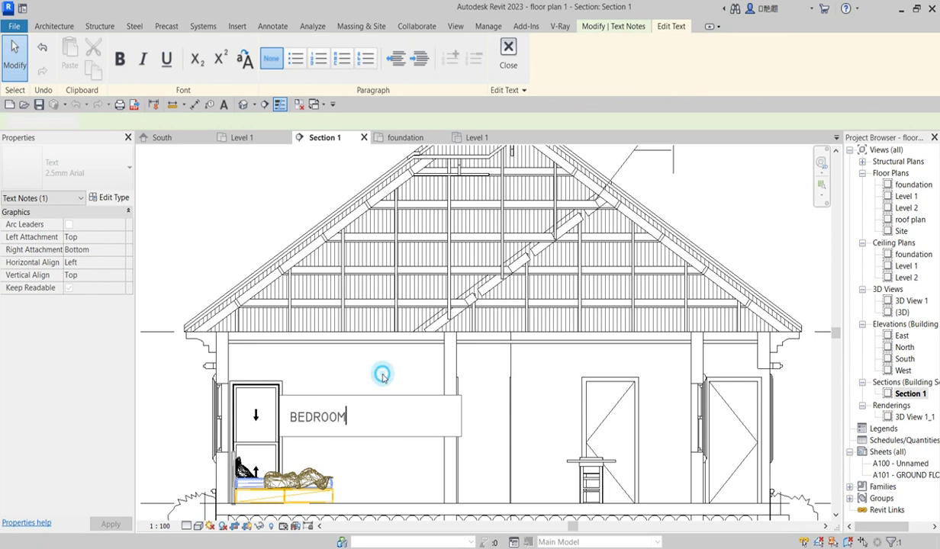
click(382, 375)
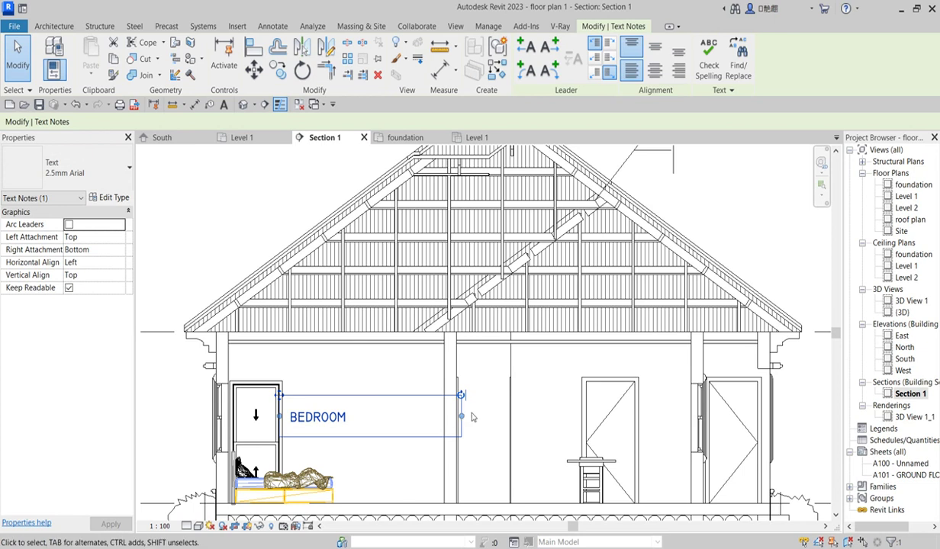
drag(461, 417, 365, 417)
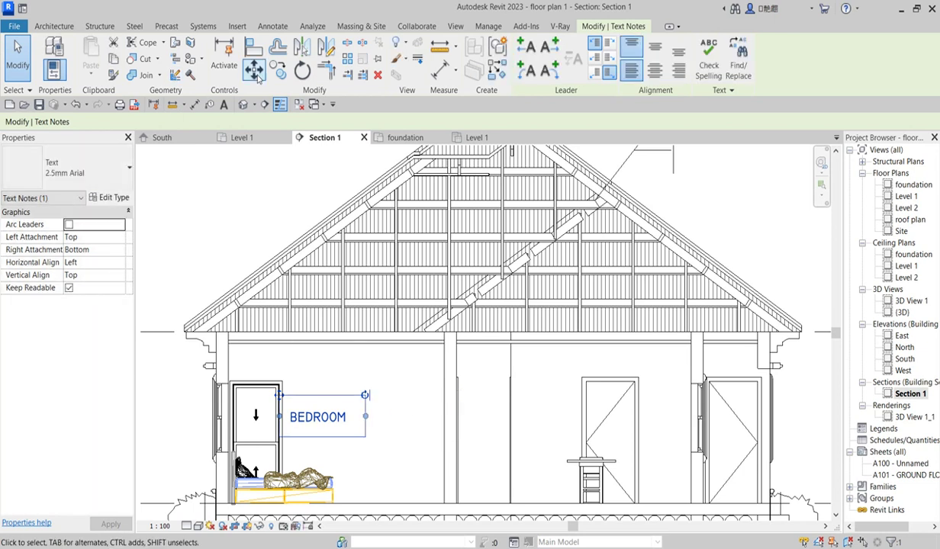
click(277, 69)
click(327, 374)
Place two copies of the BEDROOM note, one in the middle room and one in the right room.
click(574, 416)
scroll(574, 417, down, 2)
scroll(633, 389, up, 3)
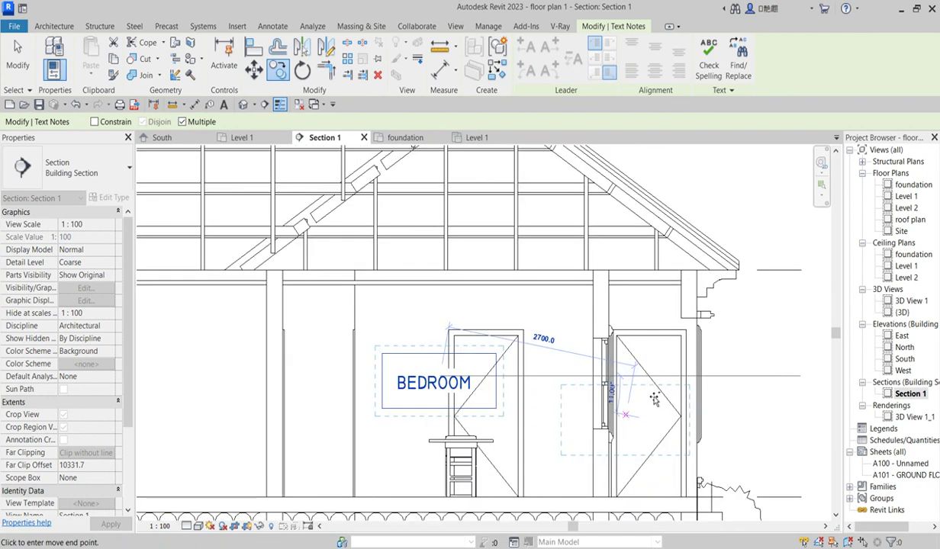
click(685, 362)
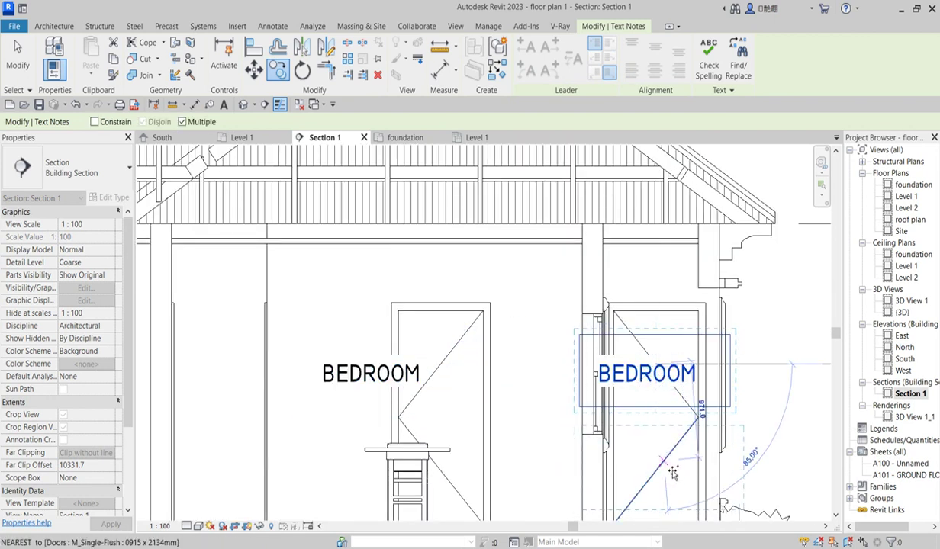
key(Escape)
Rename the right-hand copy to TERR., narrow its box and nudge it slightly right.
double_click(603, 373)
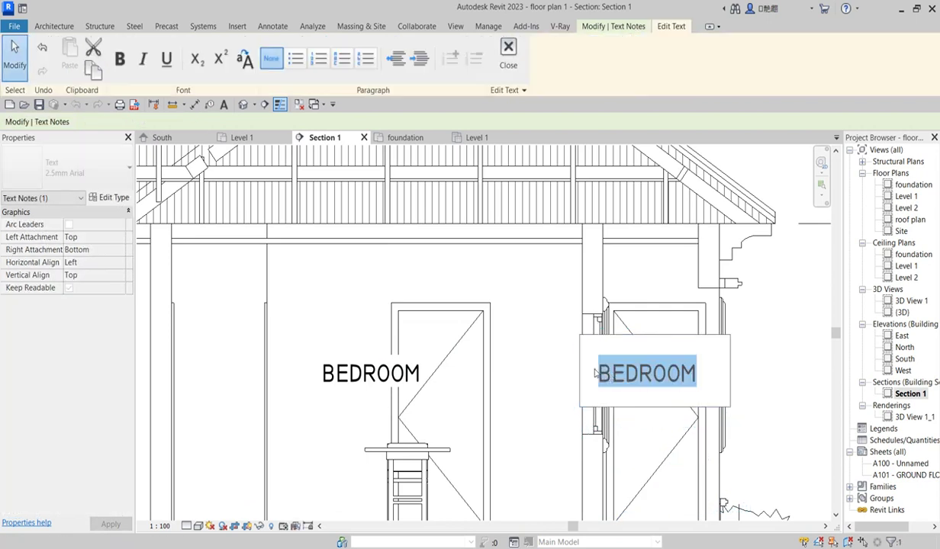
text(TERR.)
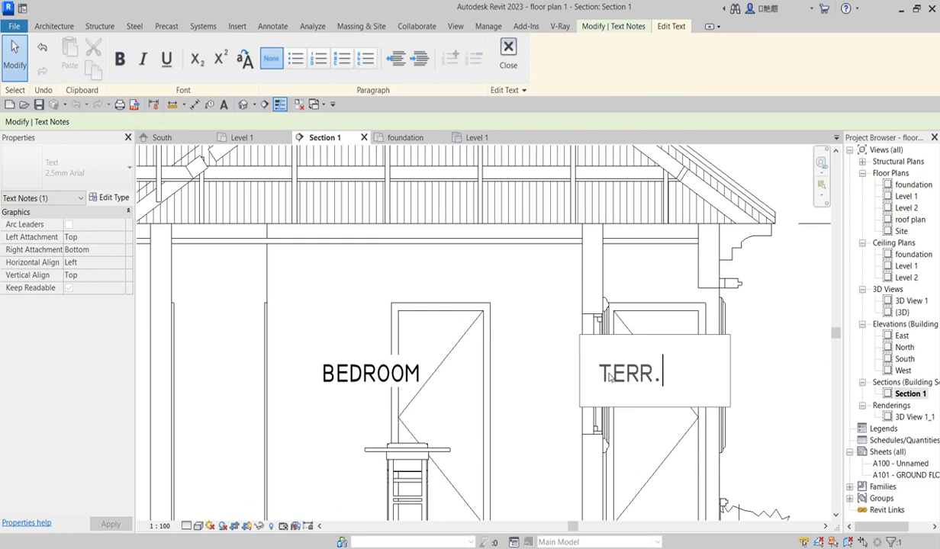
click(538, 339)
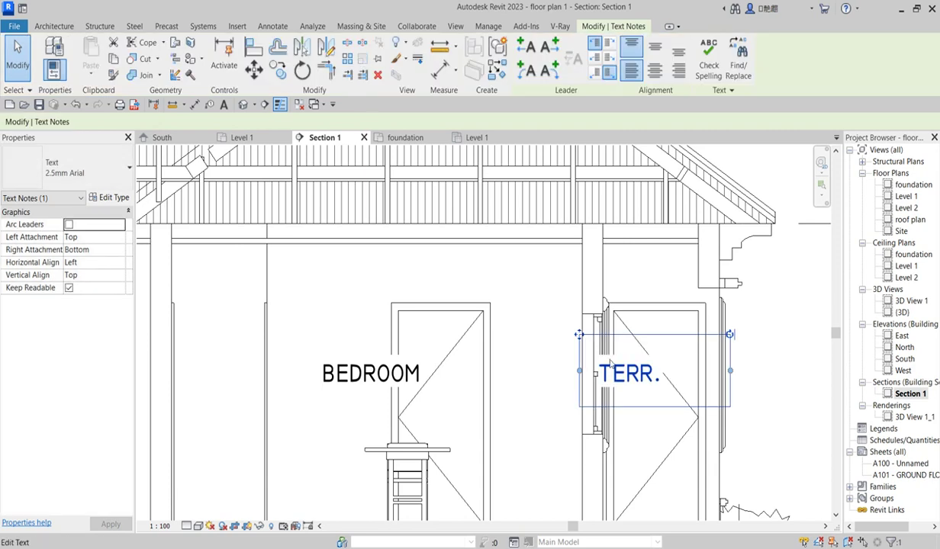
drag(729, 372, 683, 382)
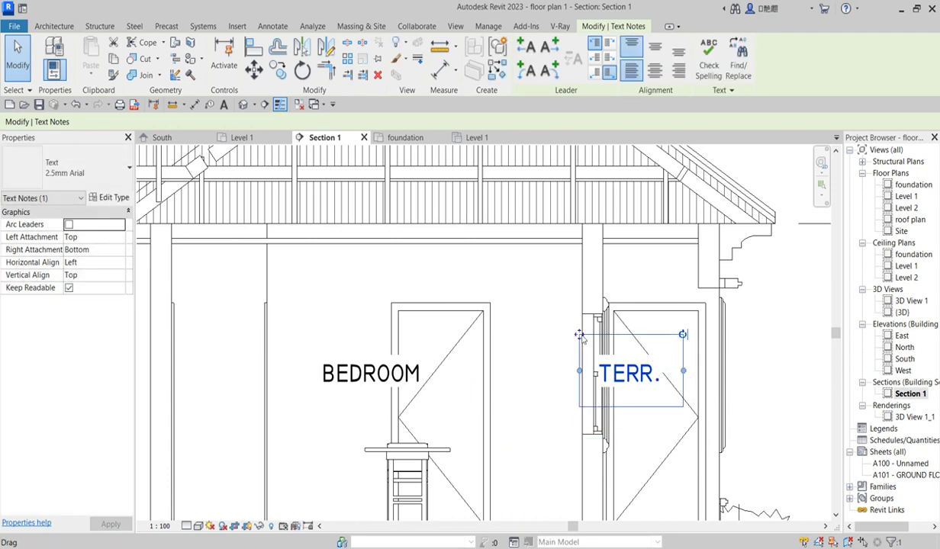
drag(579, 336, 596, 348)
Rename the middle copy to DINING and move it down and to the right.
double_click(398, 378)
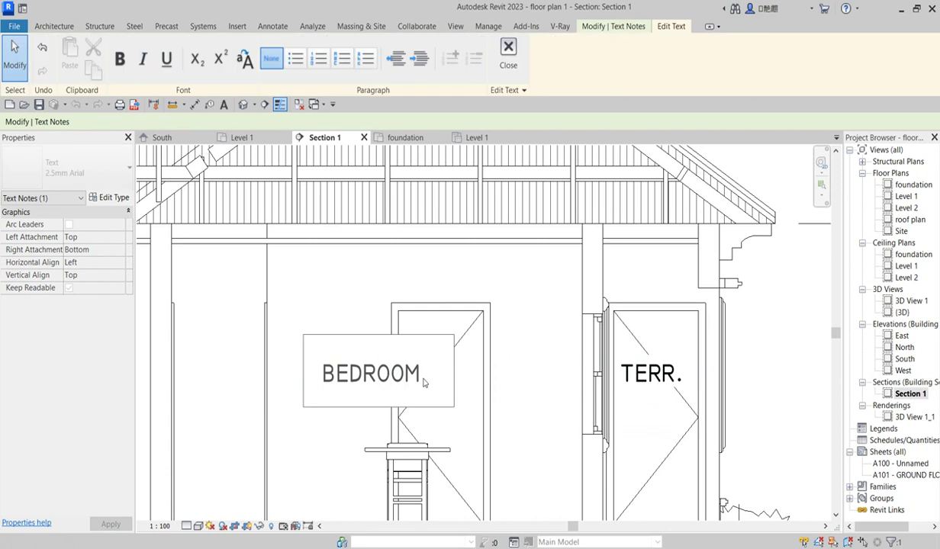
double_click(425, 382)
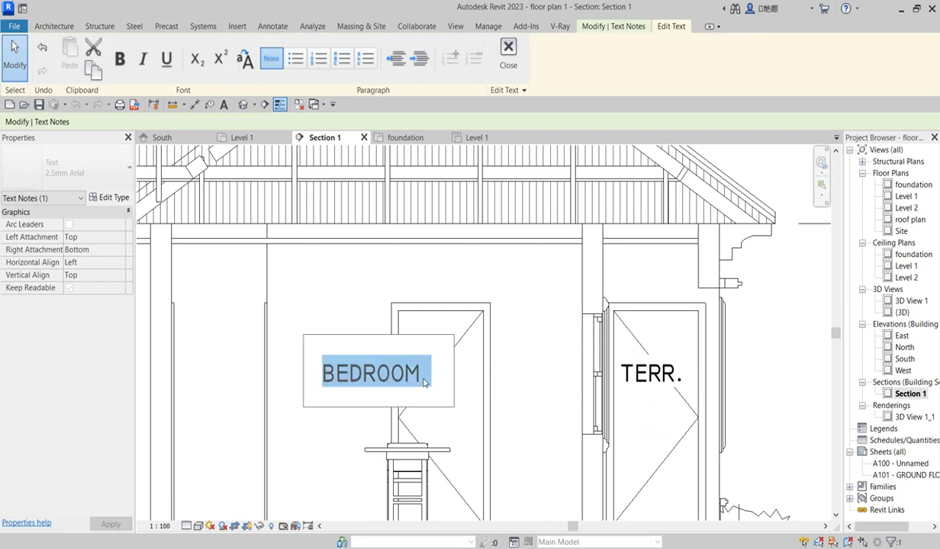
text(DINING)
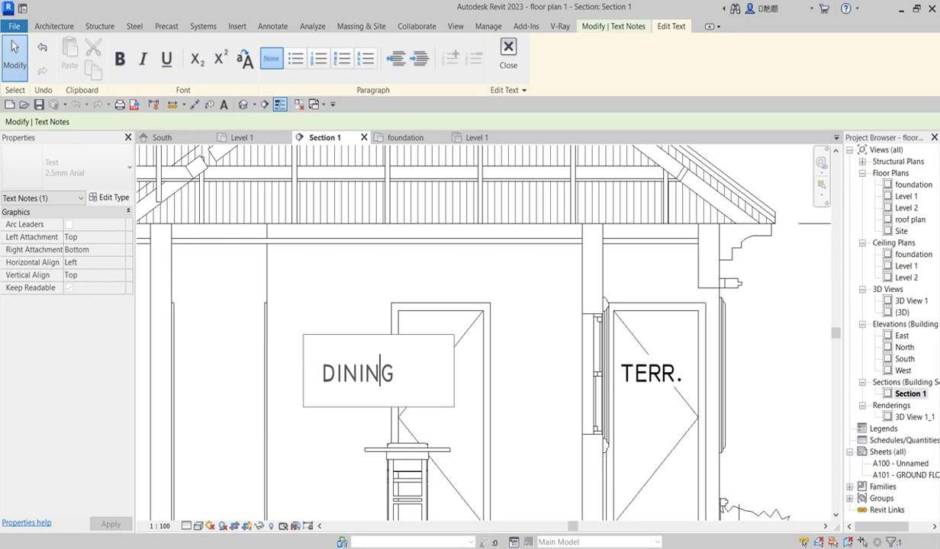
click(332, 431)
click(304, 250)
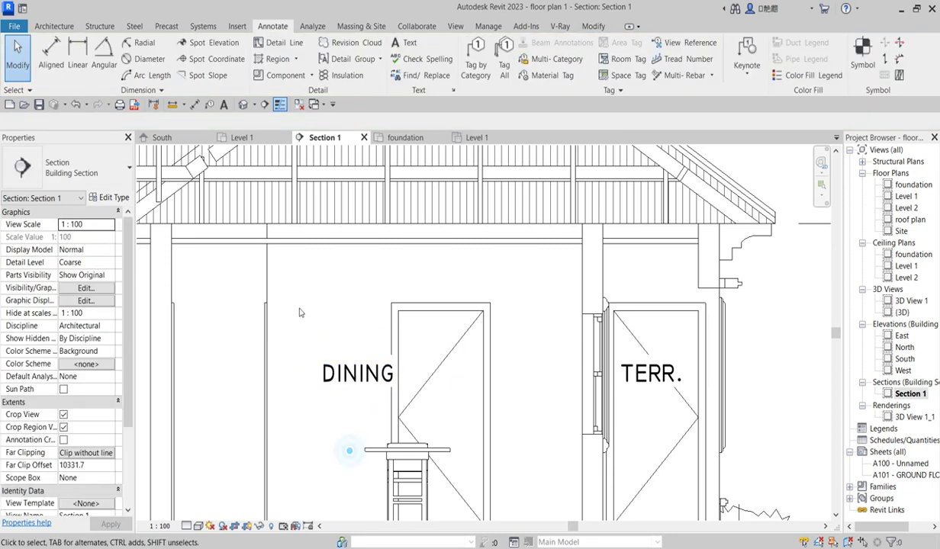
click(339, 389)
drag(304, 334, 349, 361)
Zoom to fit so the whole Section 1 drawing is visible.
click(350, 308)
scroll(448, 368, down, 5)
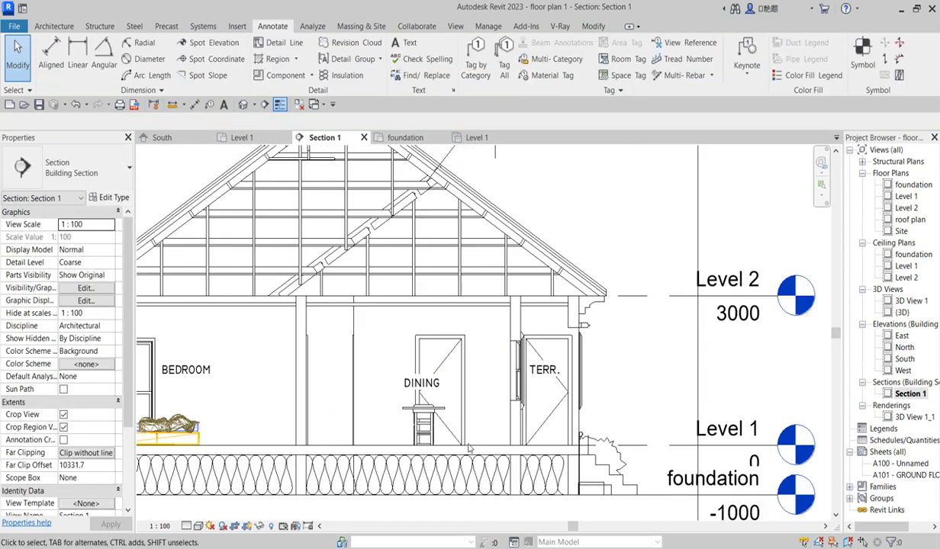
right_click(527, 256)
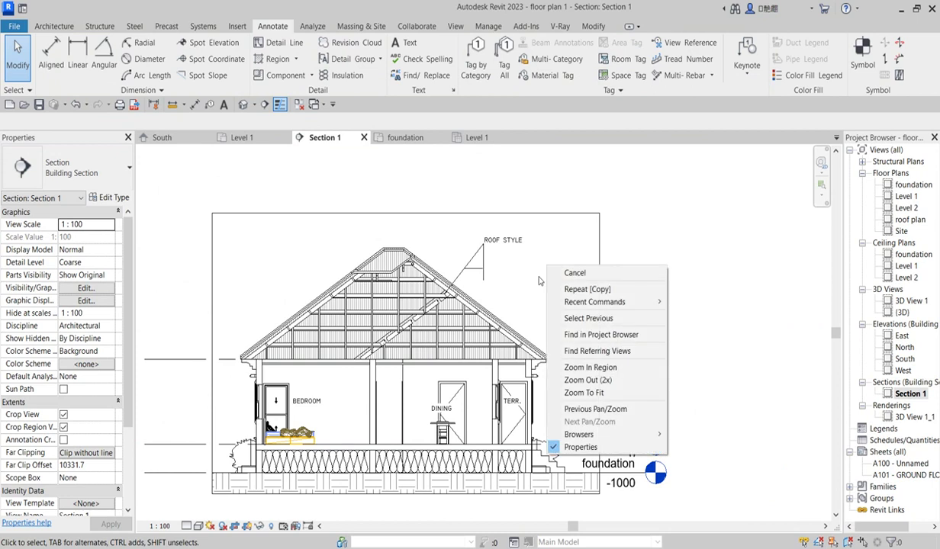
click(568, 381)
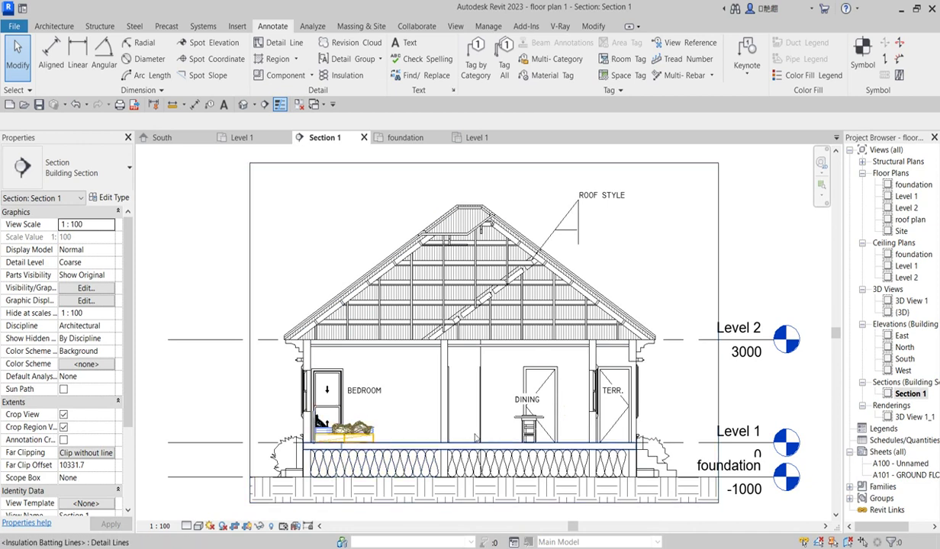
Turn off Thin Lines so the section displays its full line weights.
scroll(452, 351, up, 2)
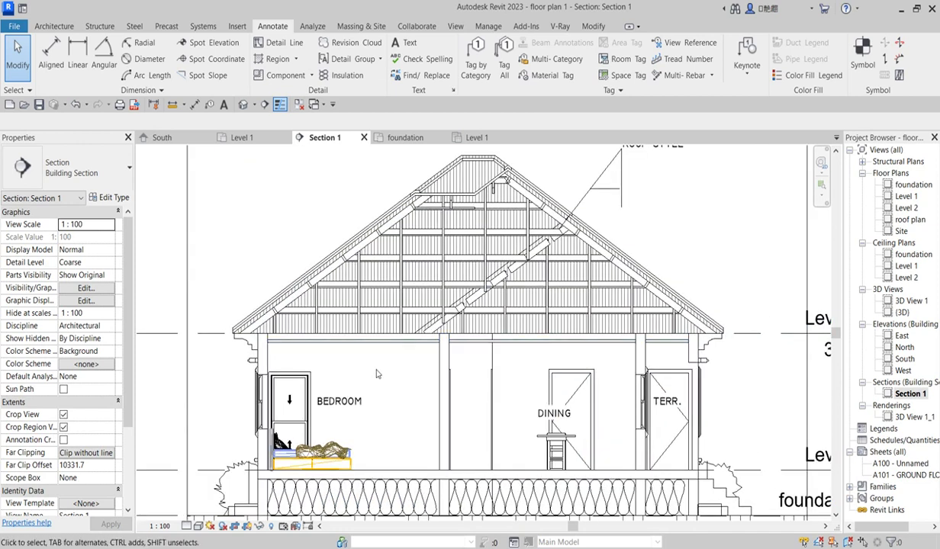
scroll(381, 402, down, 2)
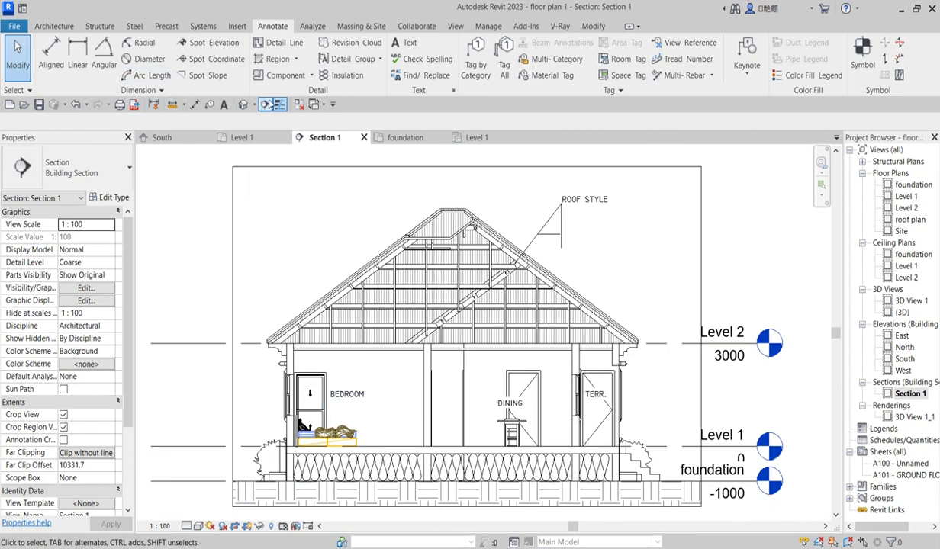
click(280, 106)
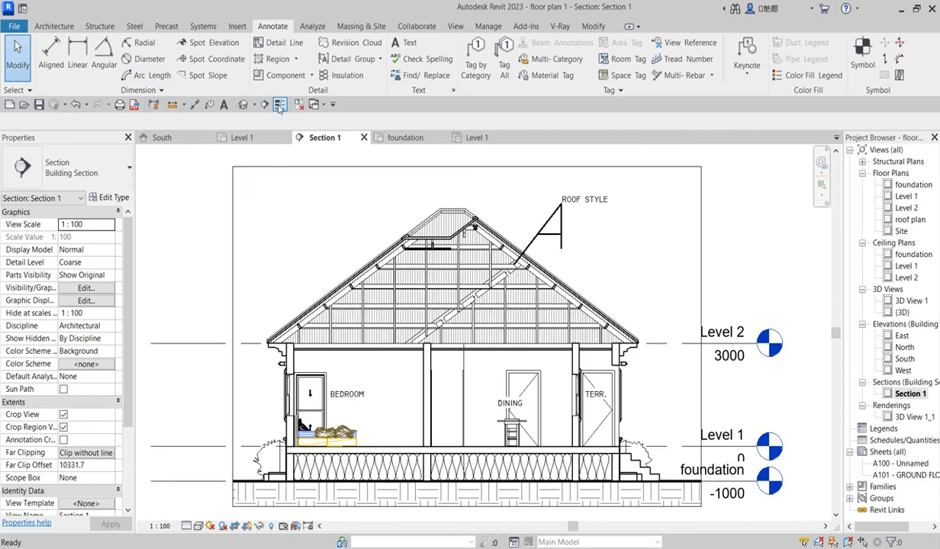
click(280, 106)
click(280, 106)
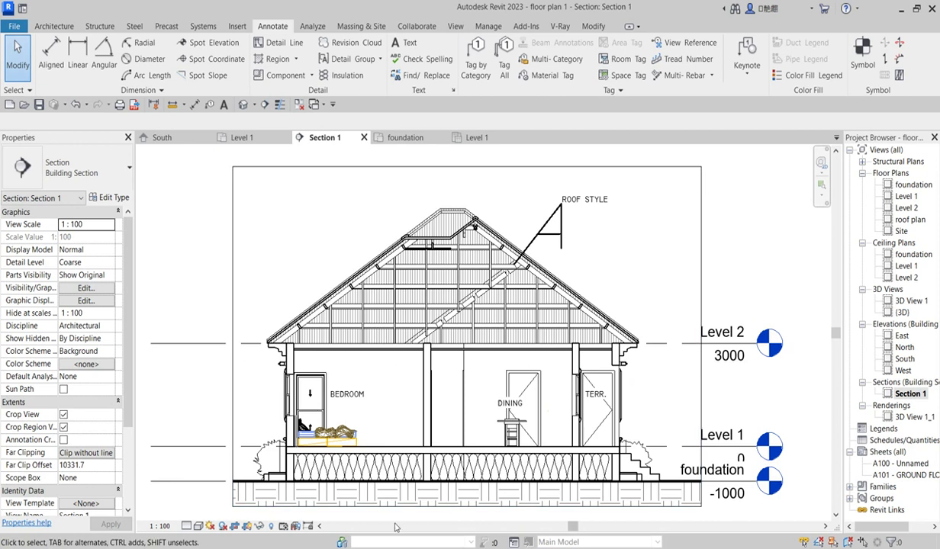